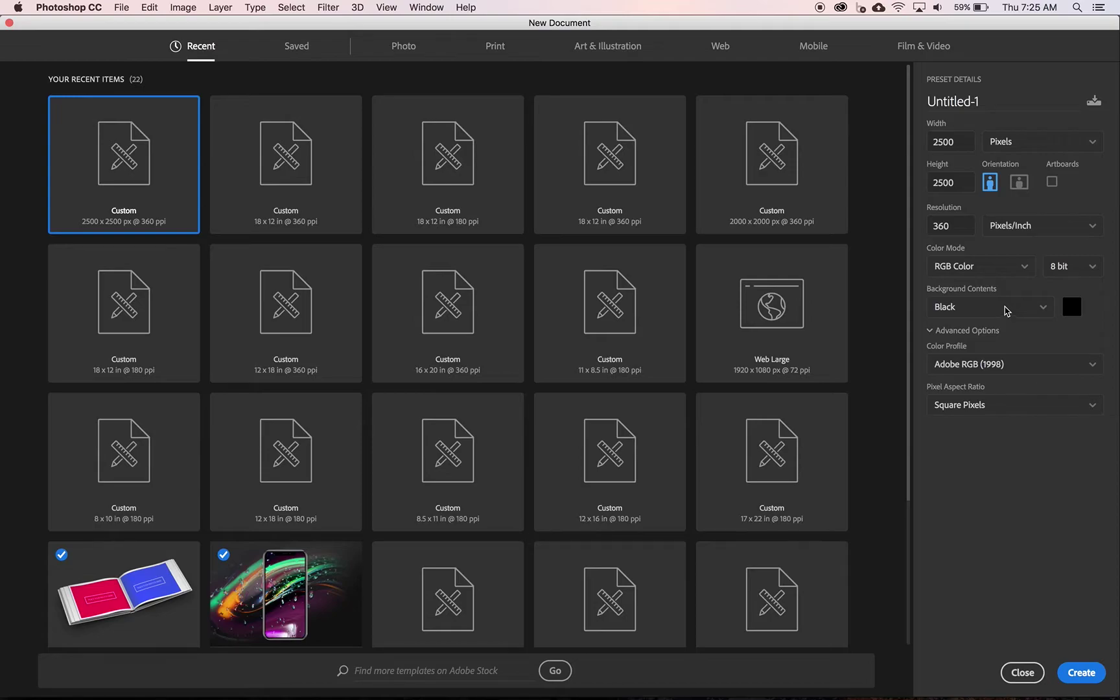
Create the 2500 x 2500 px, 360 ppi RGB document with a black background and add a Gradient fill layer.
{"action": "left_click", "coordinate": [1081, 674]}
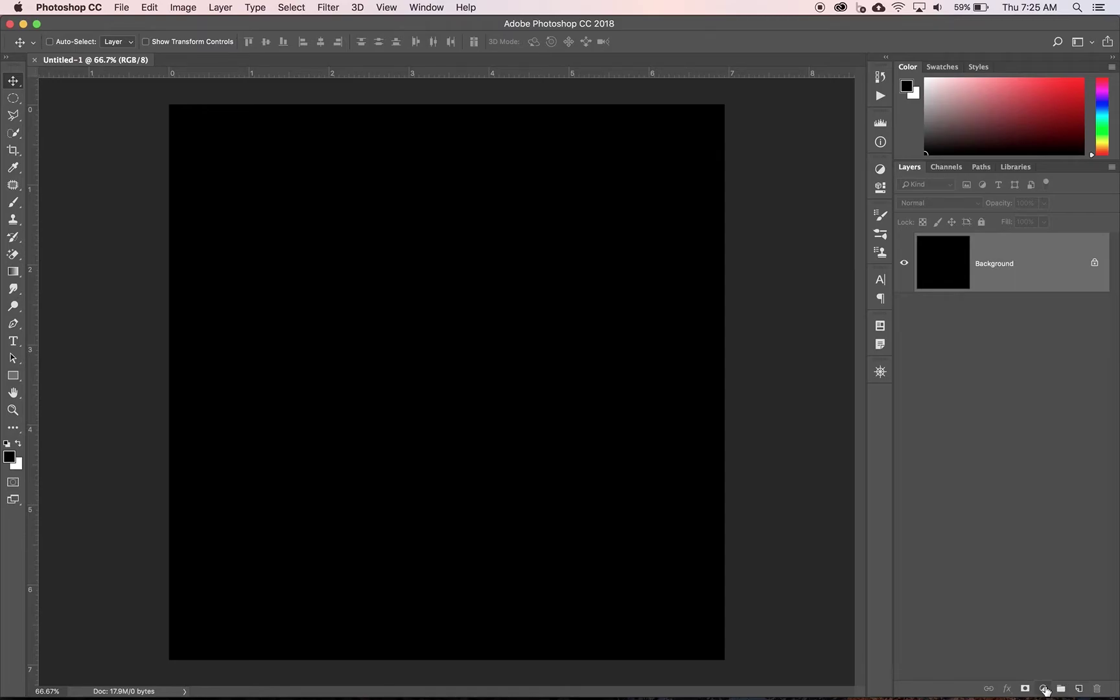
{"action": "left_click", "coordinate": [1045, 690]}
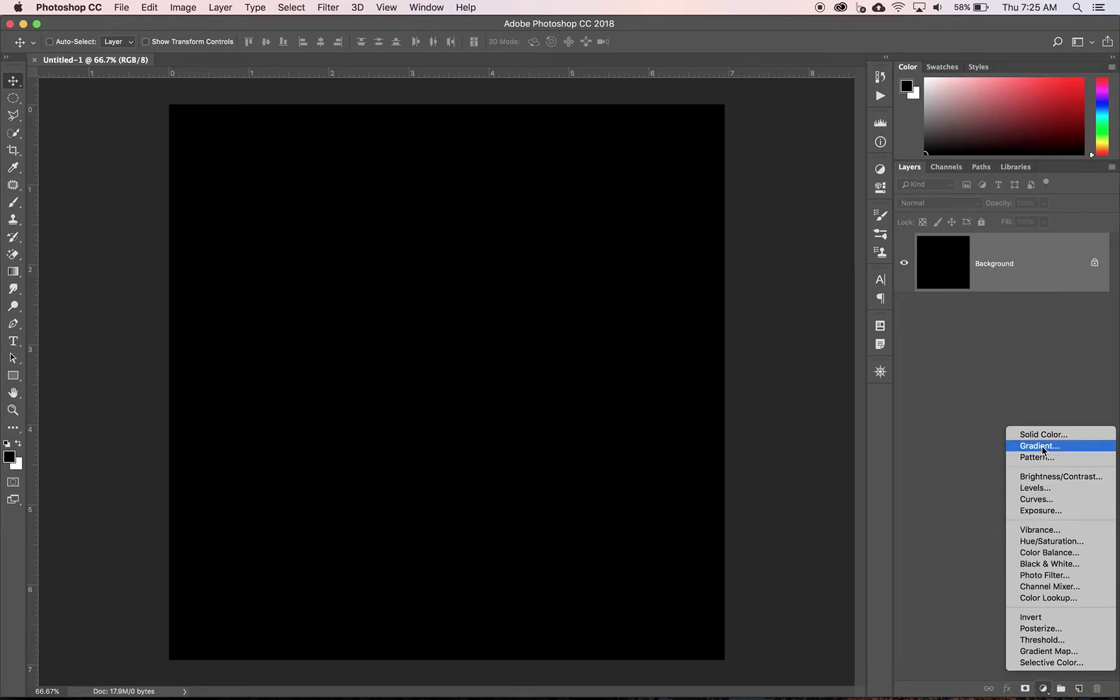
{"action": "left_click", "coordinate": [1041, 447]}
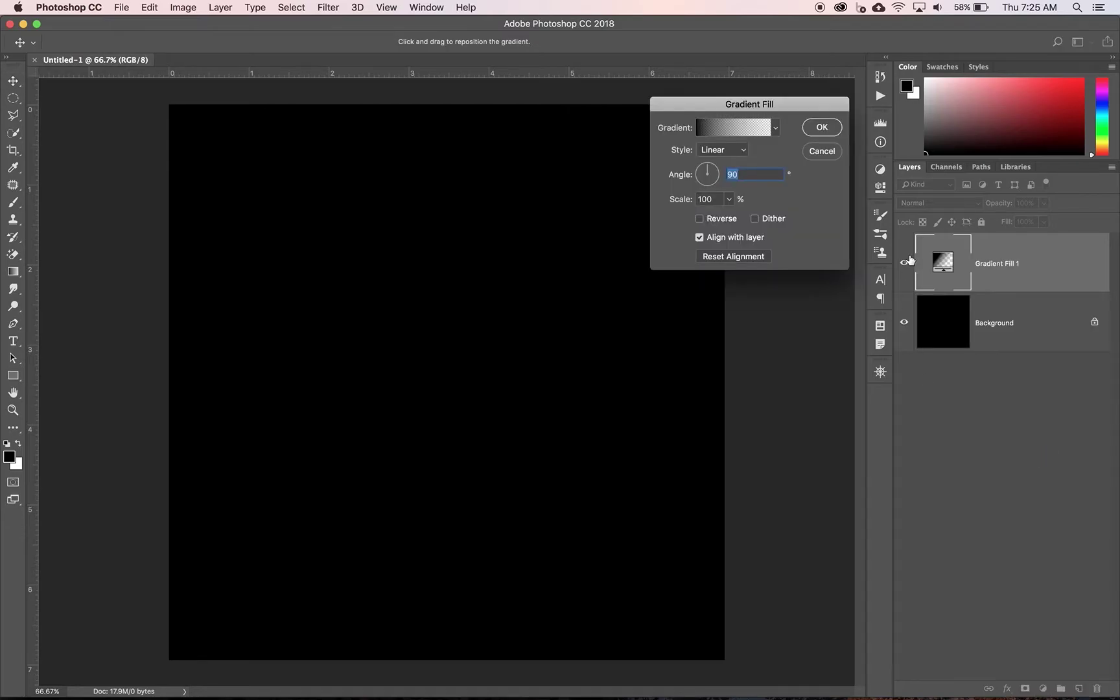
Reset the gradient presets in the Gradient Fill settings to the default set.
{"action": "left_click", "coordinate": [775, 129]}
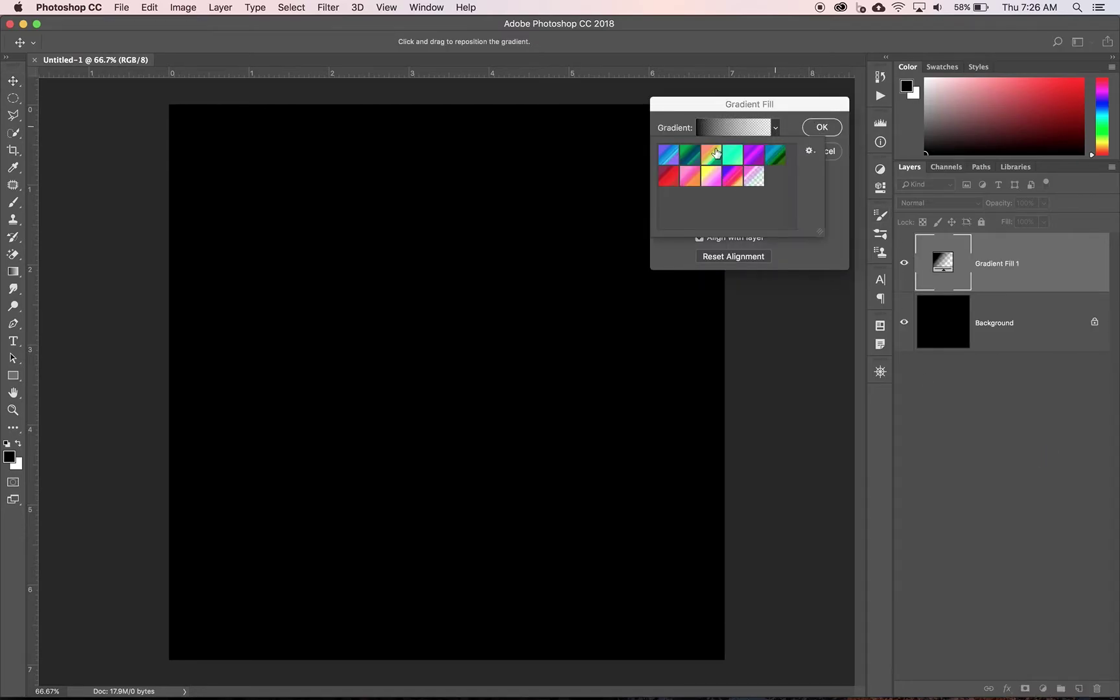
{"action": "left_click", "coordinate": [809, 150]}
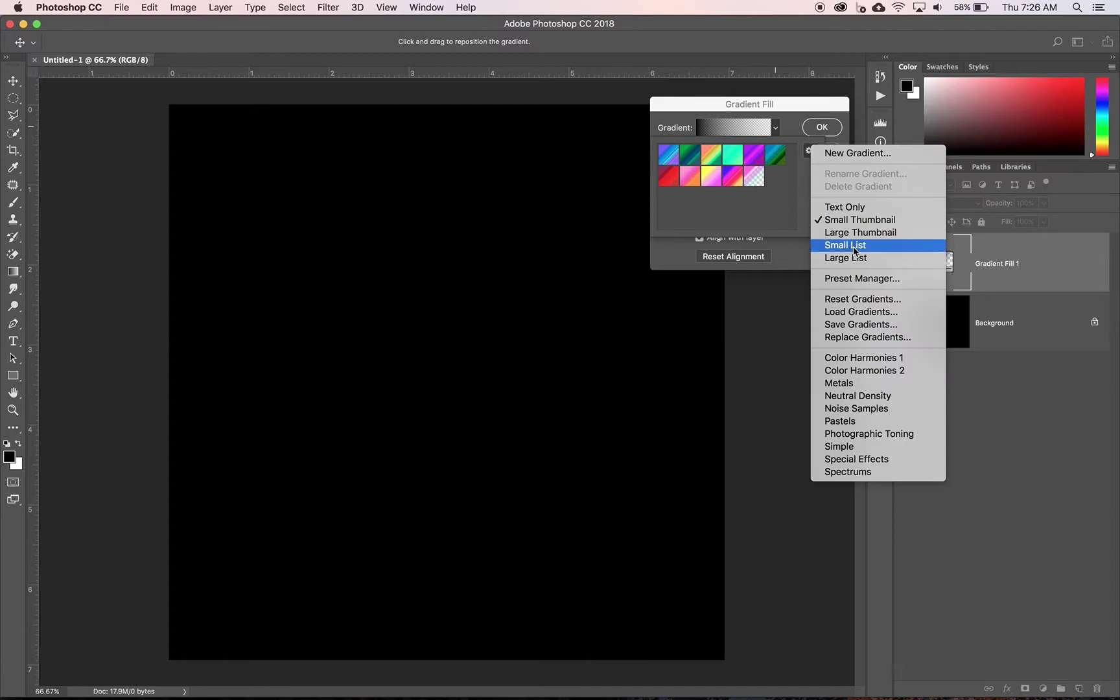
{"action": "left_click", "coordinate": [846, 297]}
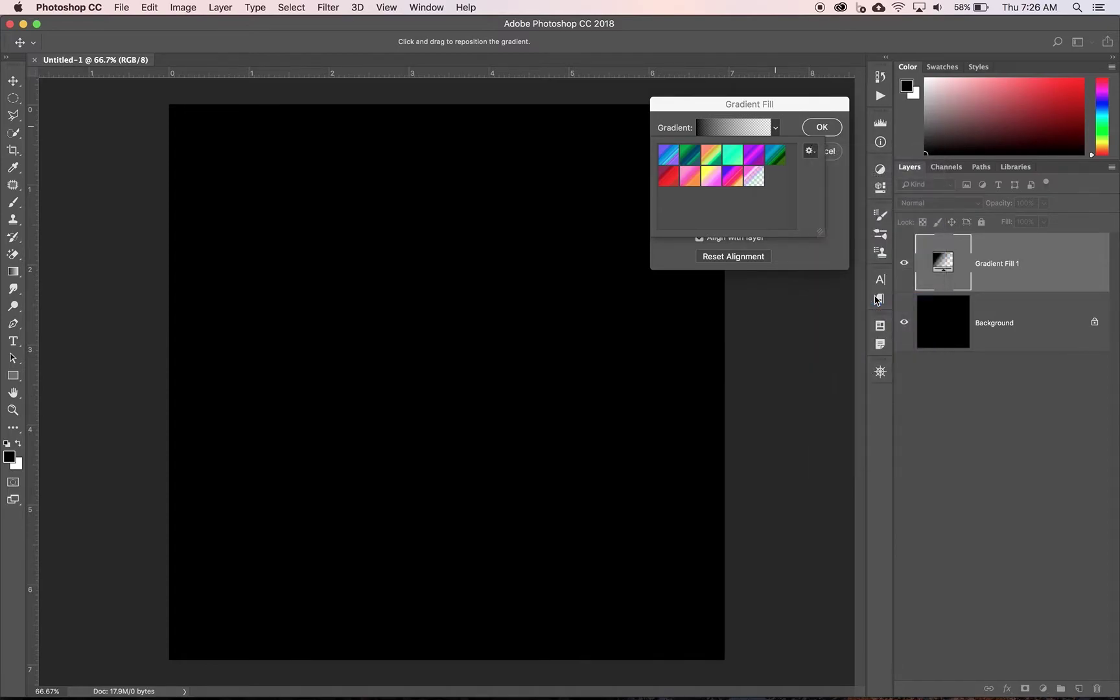
{"action": "left_click", "coordinate": [673, 245]}
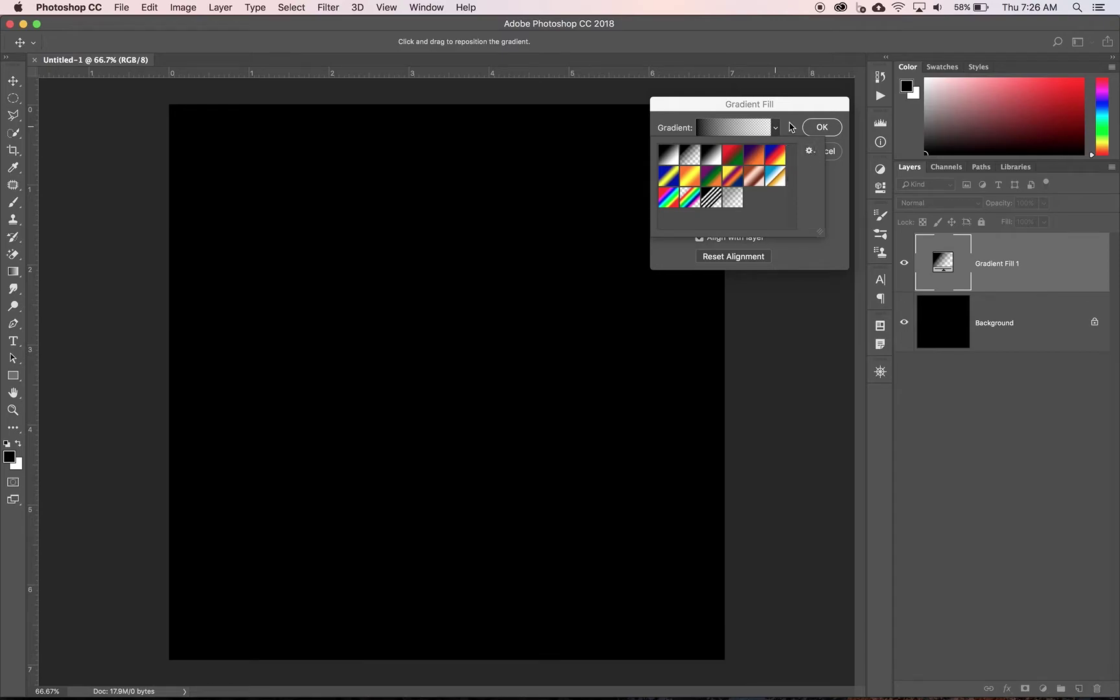
{"action": "left_click", "coordinate": [793, 128]}
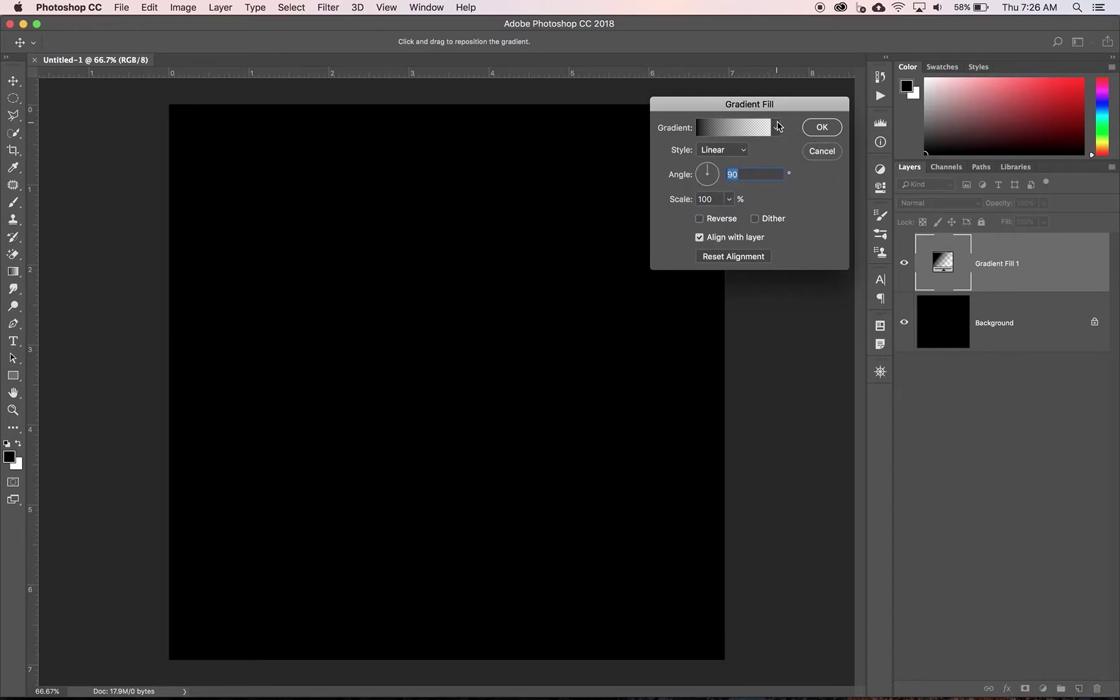
Replace the gradient presets with Noise Samples and apply the first blue-purple gradient to the fill layer, keeping the linear 90° settings.
{"action": "left_click", "coordinate": [776, 128]}
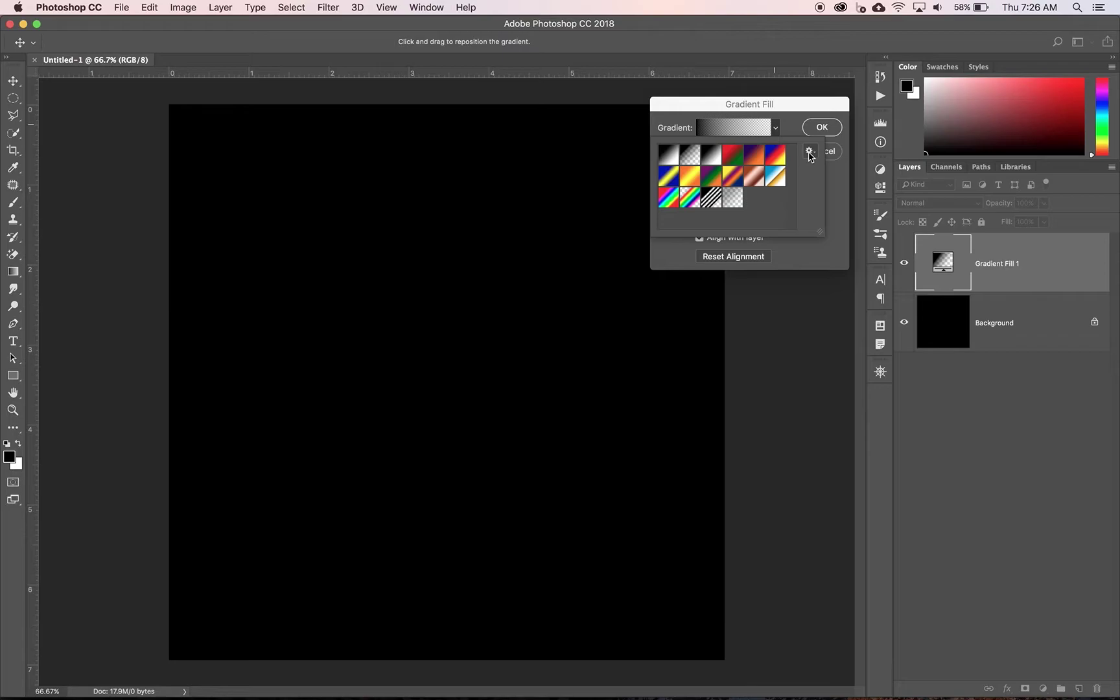
{"action": "left_click", "coordinate": [810, 153]}
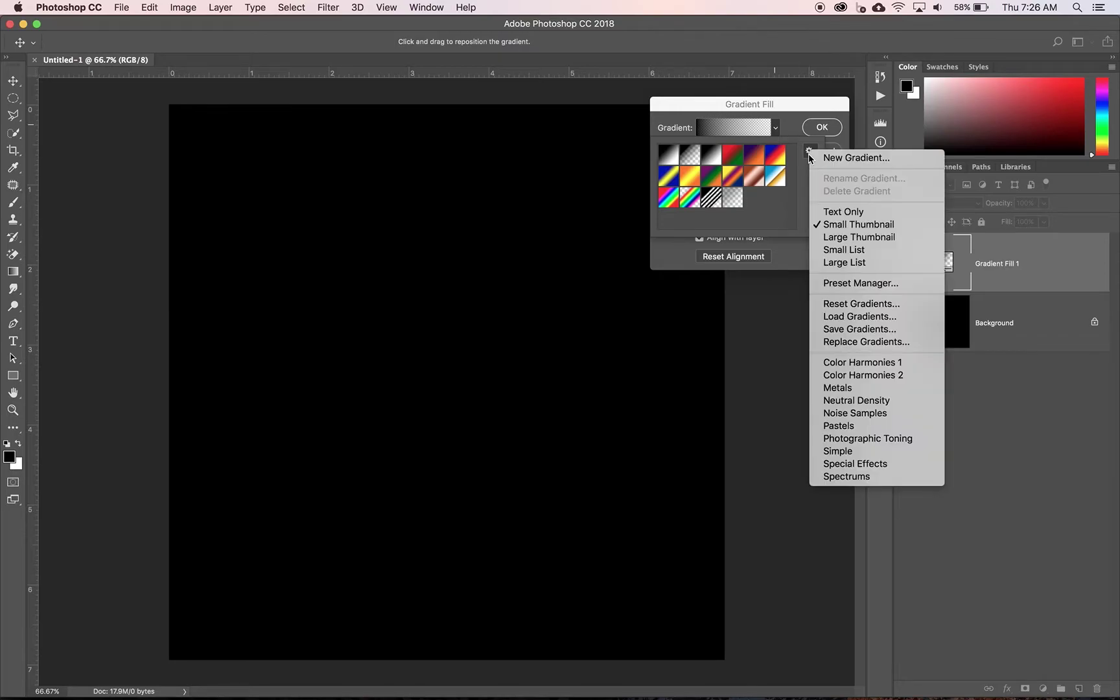
{"action": "left_click", "coordinate": [869, 419]}
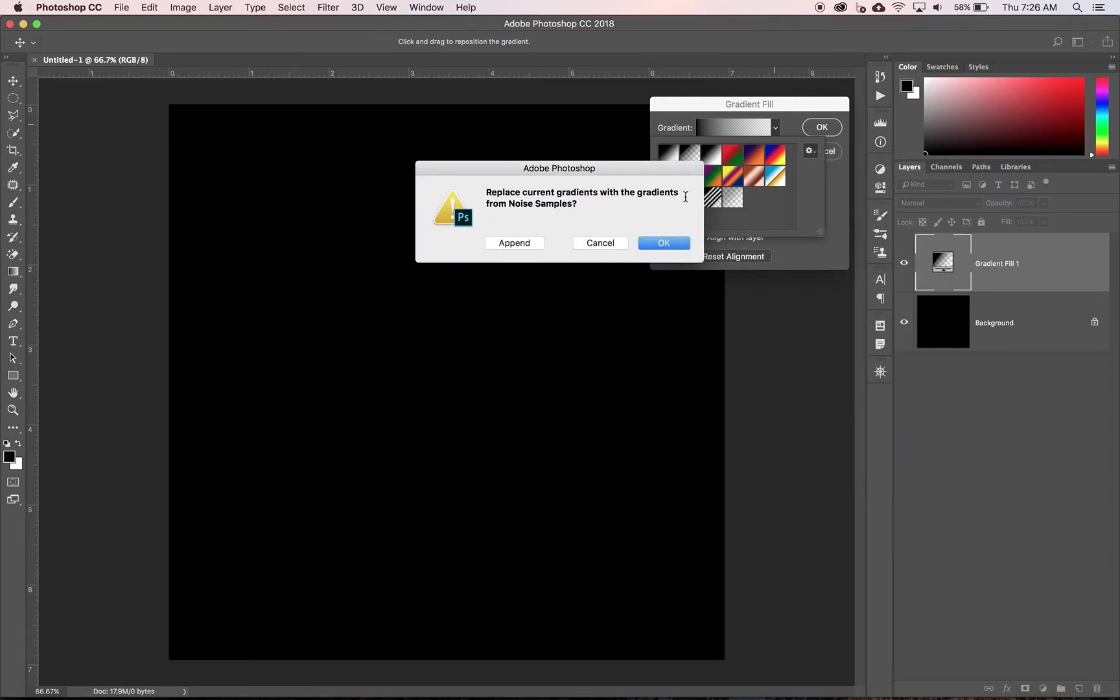
{"action": "left_click", "coordinate": [672, 244]}
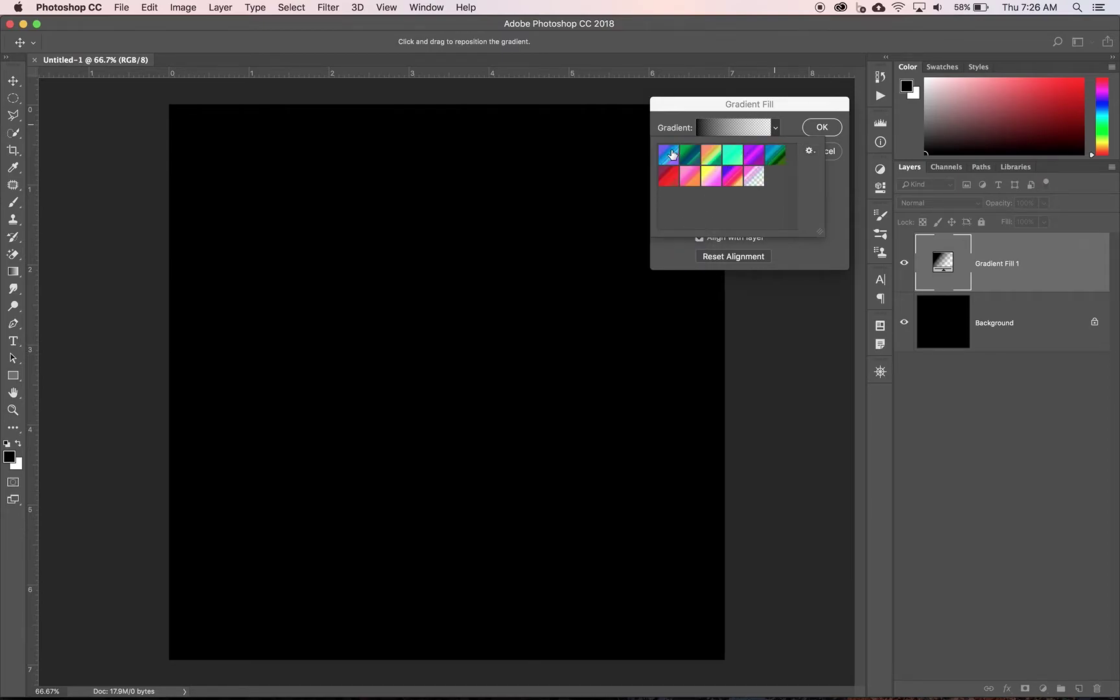
{"action": "left_click", "coordinate": [672, 154]}
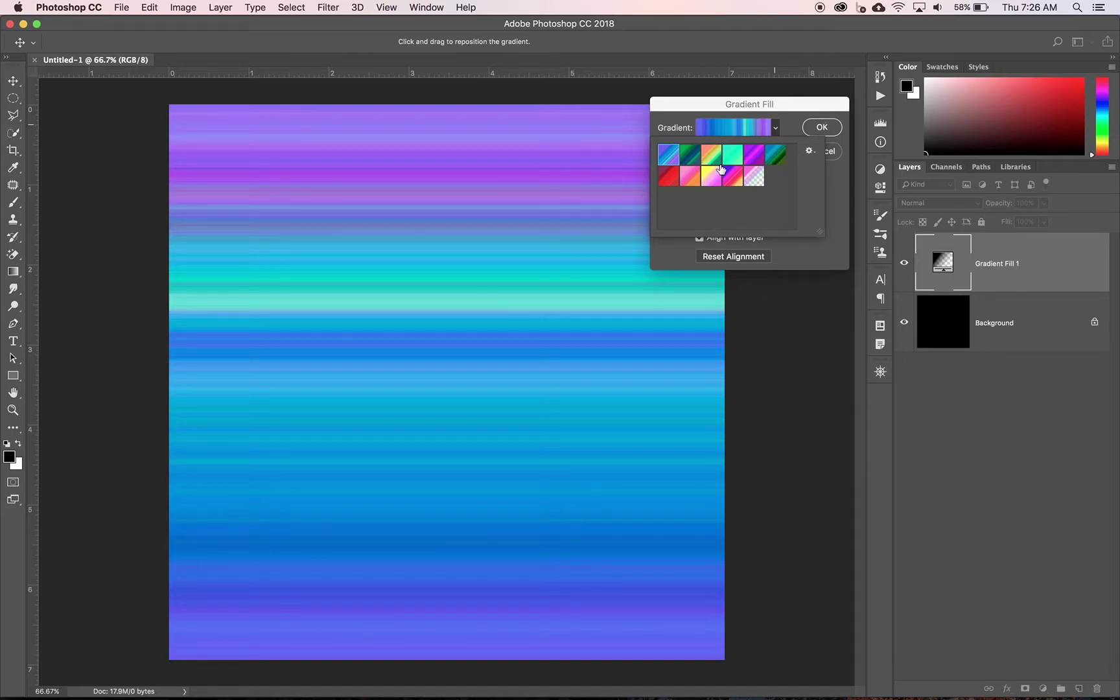
{"action": "left_click", "coordinate": [791, 125]}
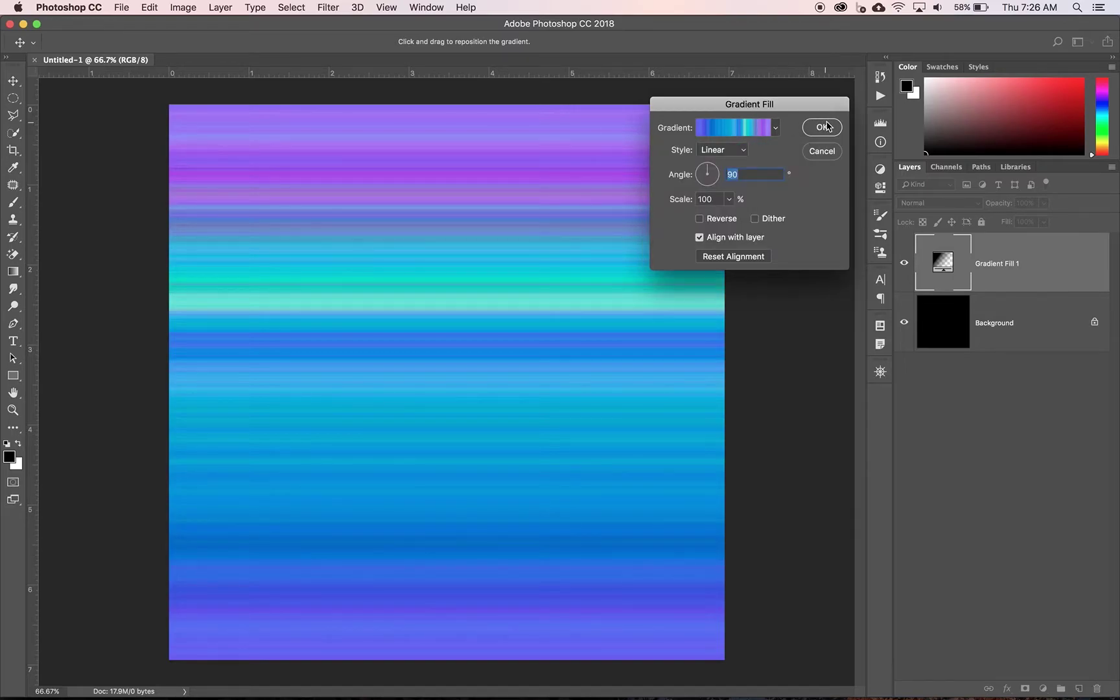
{"action": "left_click", "coordinate": [827, 127]}
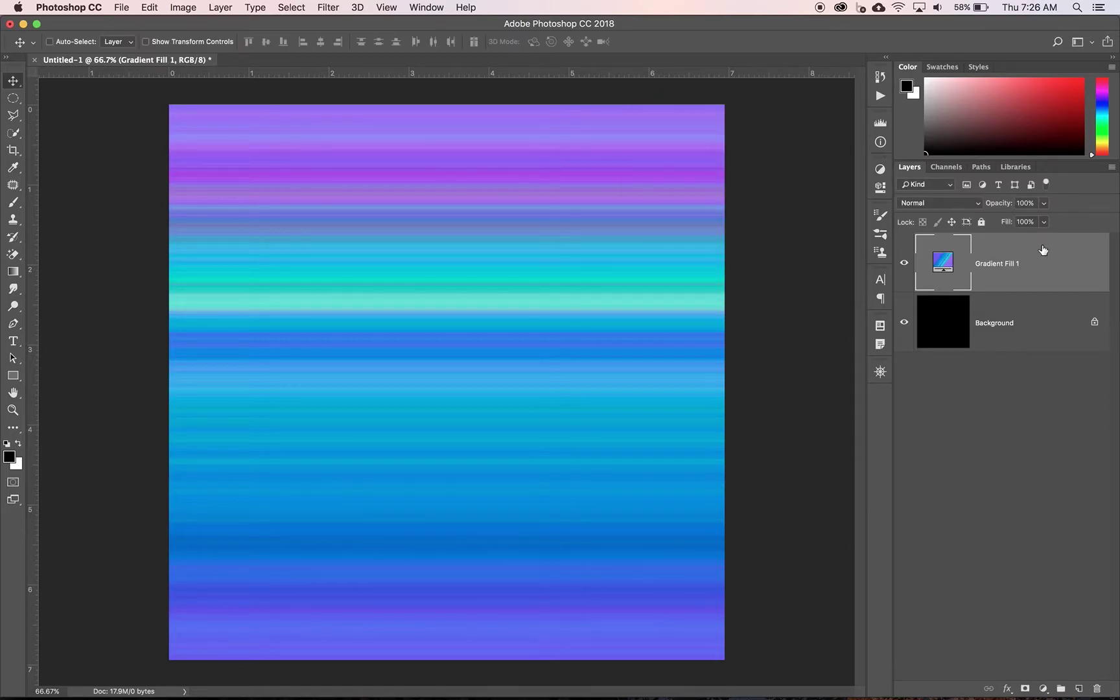
Convert the gradient fill layer to a smart object and apply a Ripple filter of Medium size with a moderately increased amount.
{"action": "right_click", "coordinate": [1045, 278]}
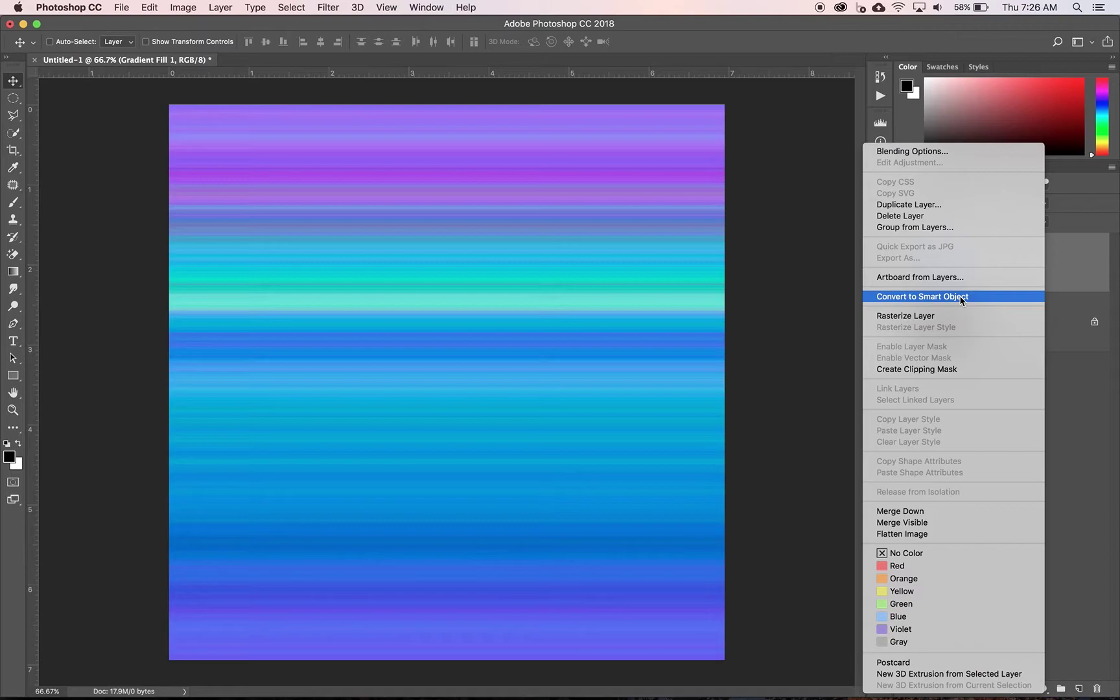
{"action": "left_click", "coordinate": [961, 298]}
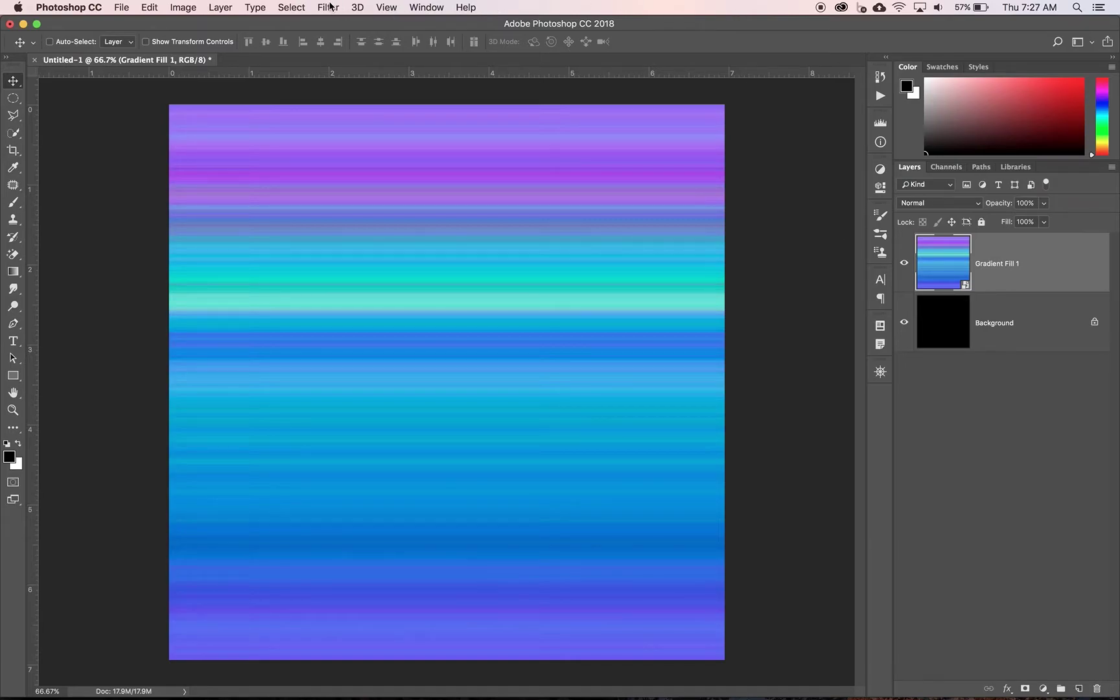
{"action": "left_click", "coordinate": [330, 7]}
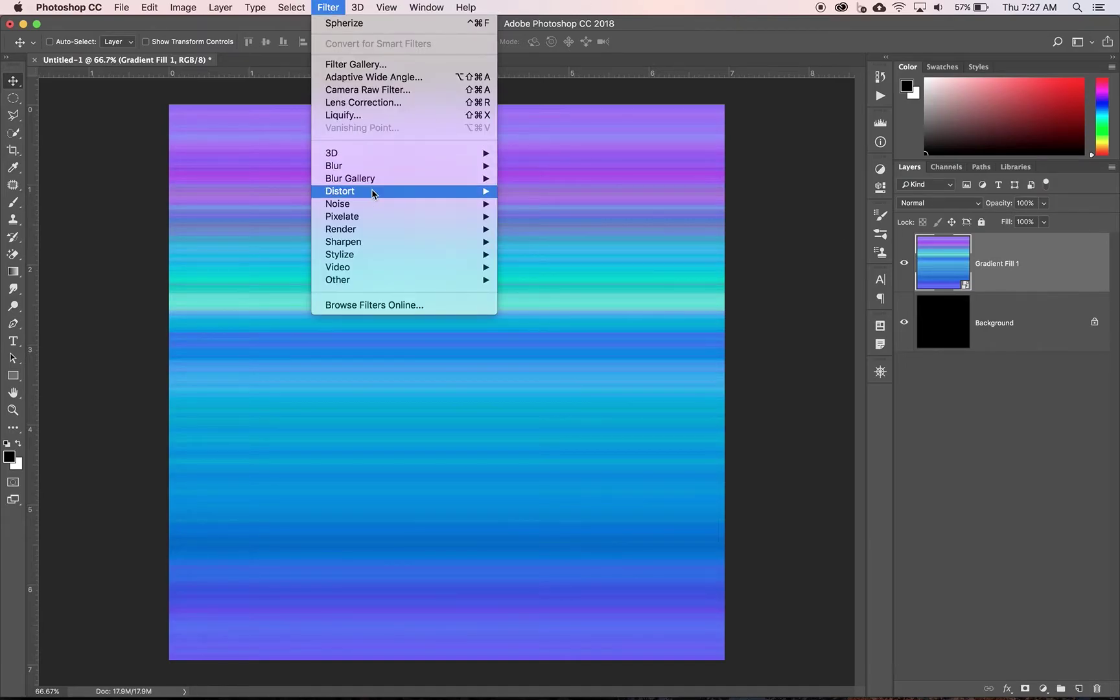
{"action": "mouse_move", "coordinate": [373, 193]}
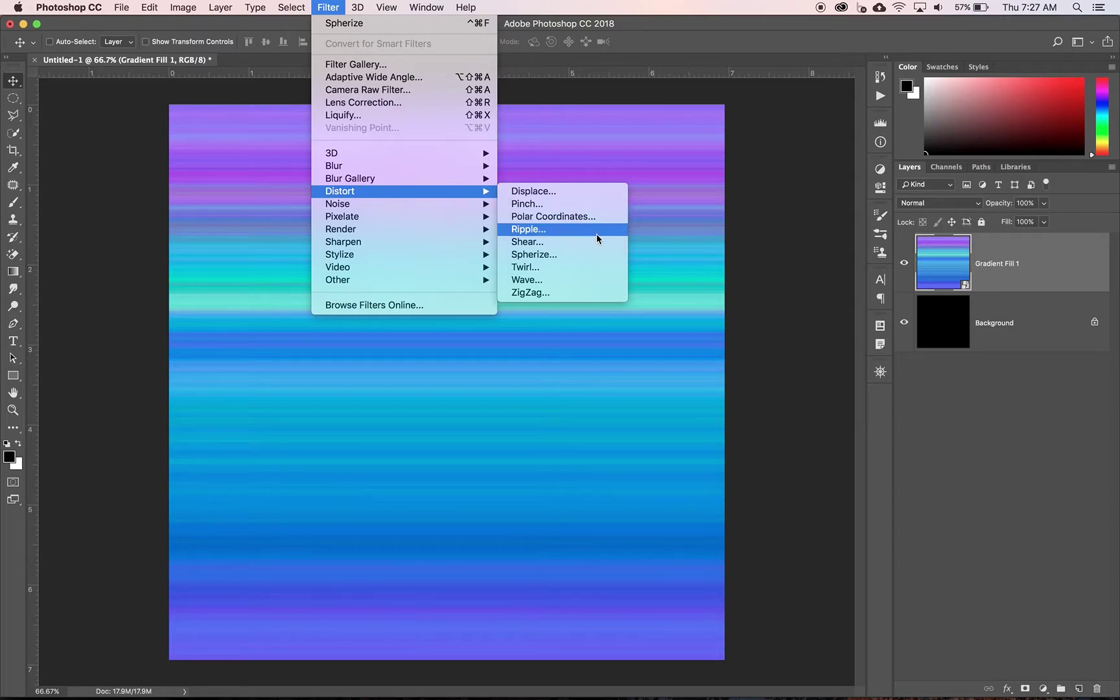
{"action": "left_click", "coordinate": [542, 234]}
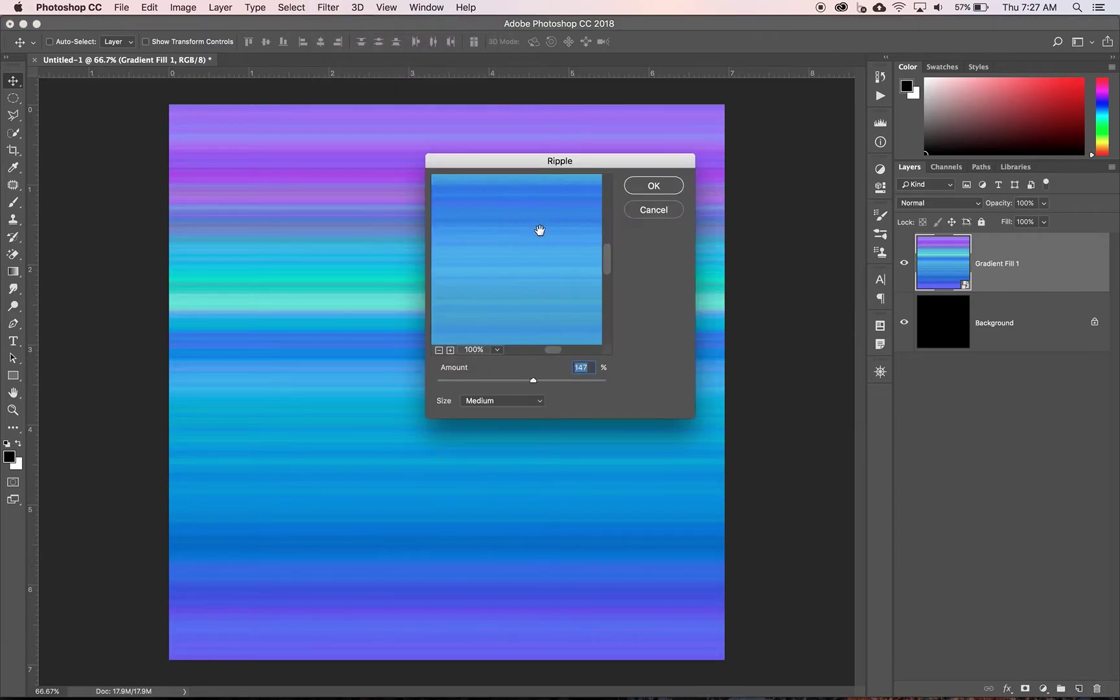
{"action": "left_click_drag", "start_coordinate": [533, 383], "coordinate": [599, 383]}
{"action": "left_click_drag", "start_coordinate": [599, 383], "coordinate": [543, 383]}
{"action": "left_click", "coordinate": [654, 187]}
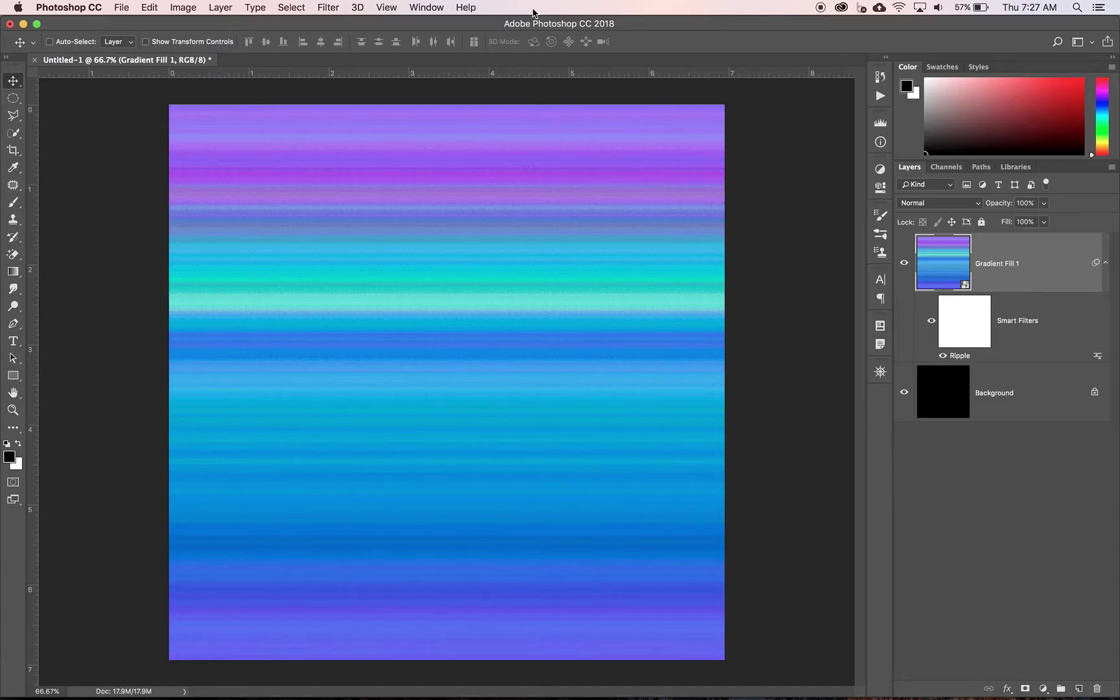
Set up a Wave filter on the gradient smart object with 1 generator and a maximum amplitude of 250.
{"action": "left_click", "coordinate": [333, 7]}
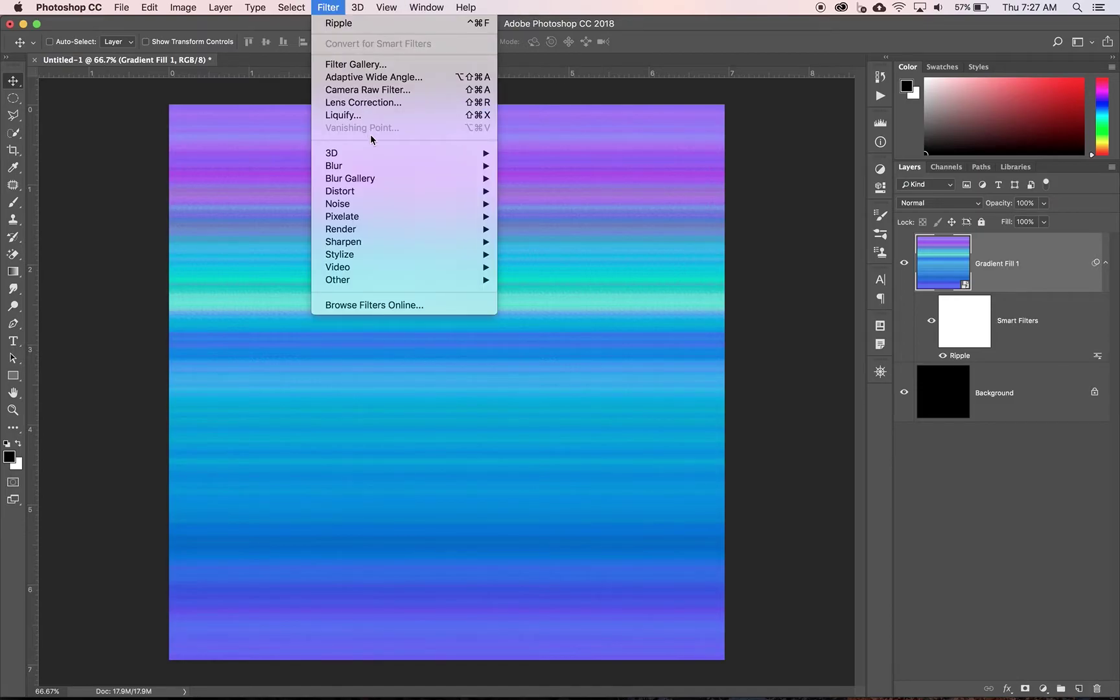
{"action": "mouse_move", "coordinate": [376, 191]}
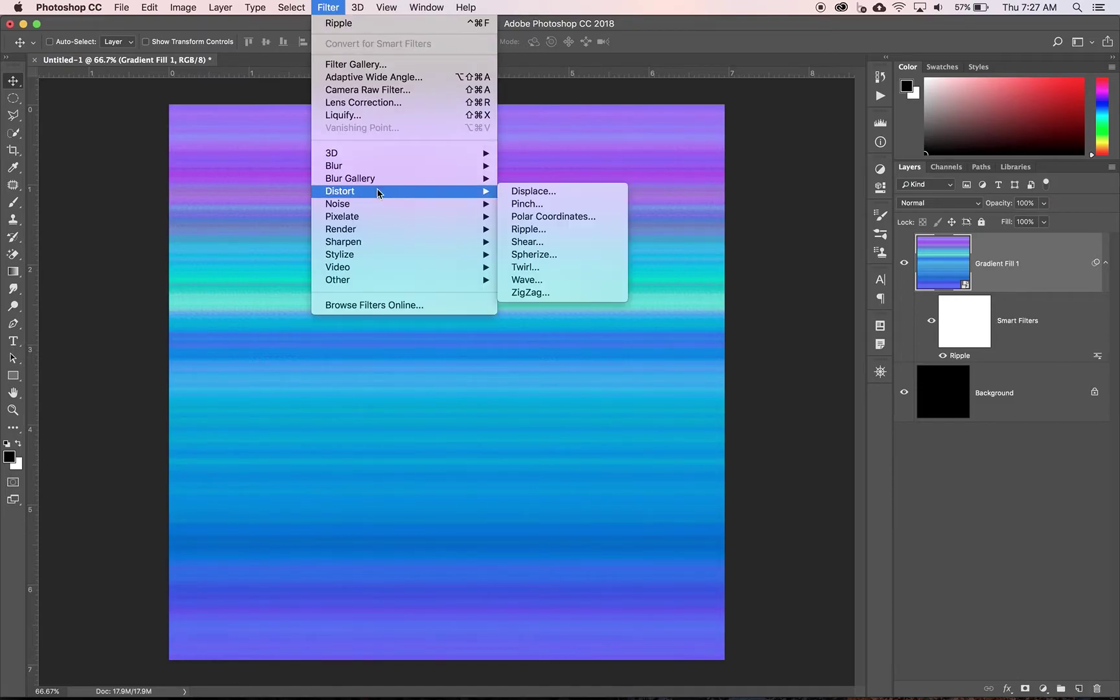
{"action": "left_click", "coordinate": [539, 284]}
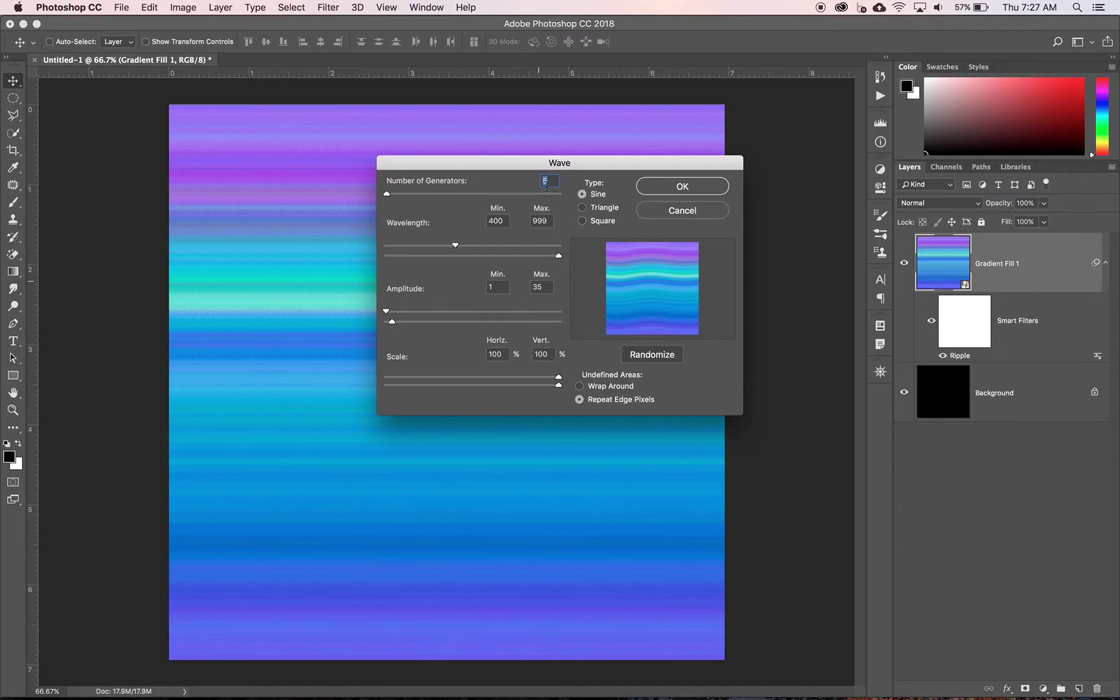
{"action": "type", "text": "1"}
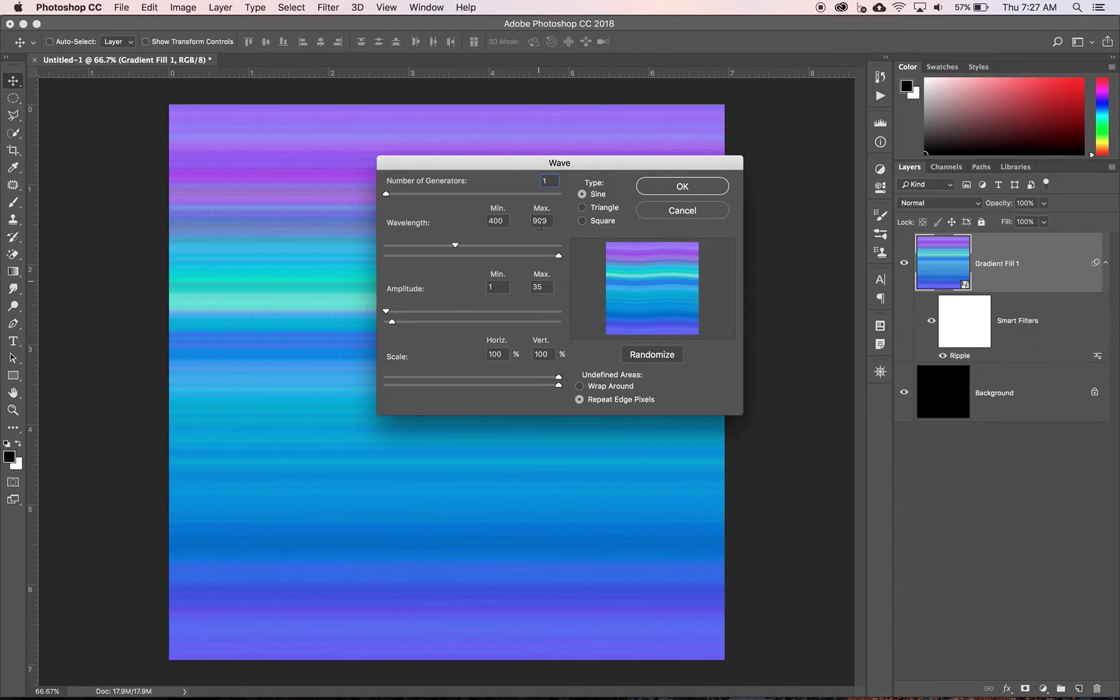
{"action": "left_click", "coordinate": [538, 287]}
{"action": "type", "text": "250"}
{"action": "key", "text": "Tab"}
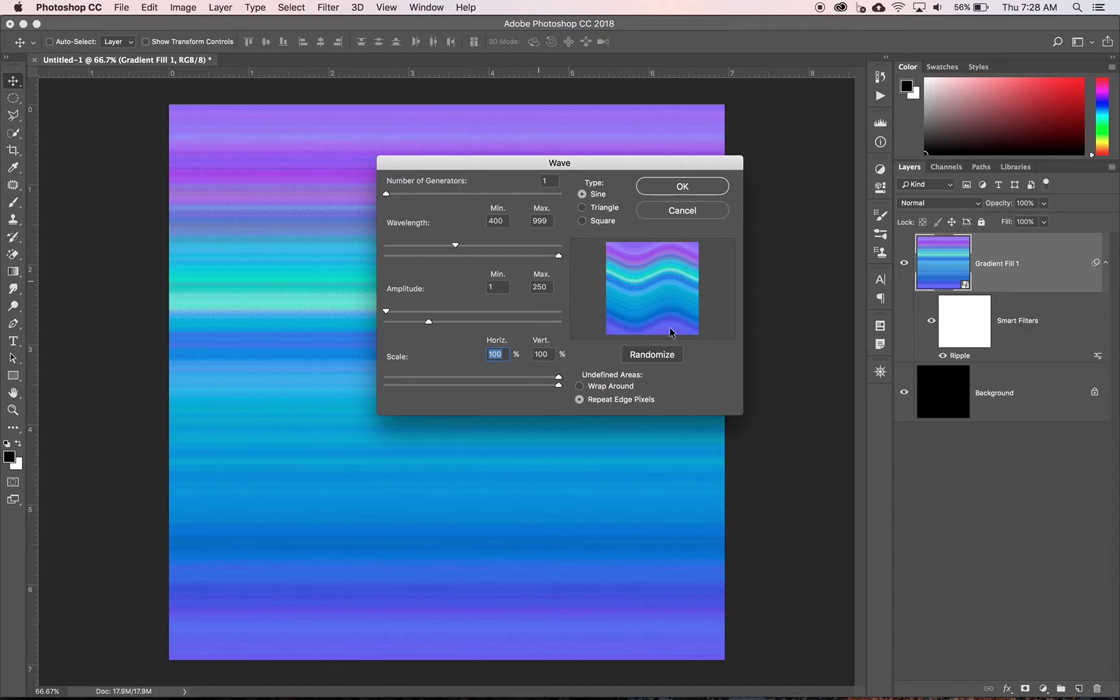
Randomize the Wave filter until the preview shows smooth, pronounced curves, and apply it.
{"action": "left_click", "coordinate": [648, 355]}
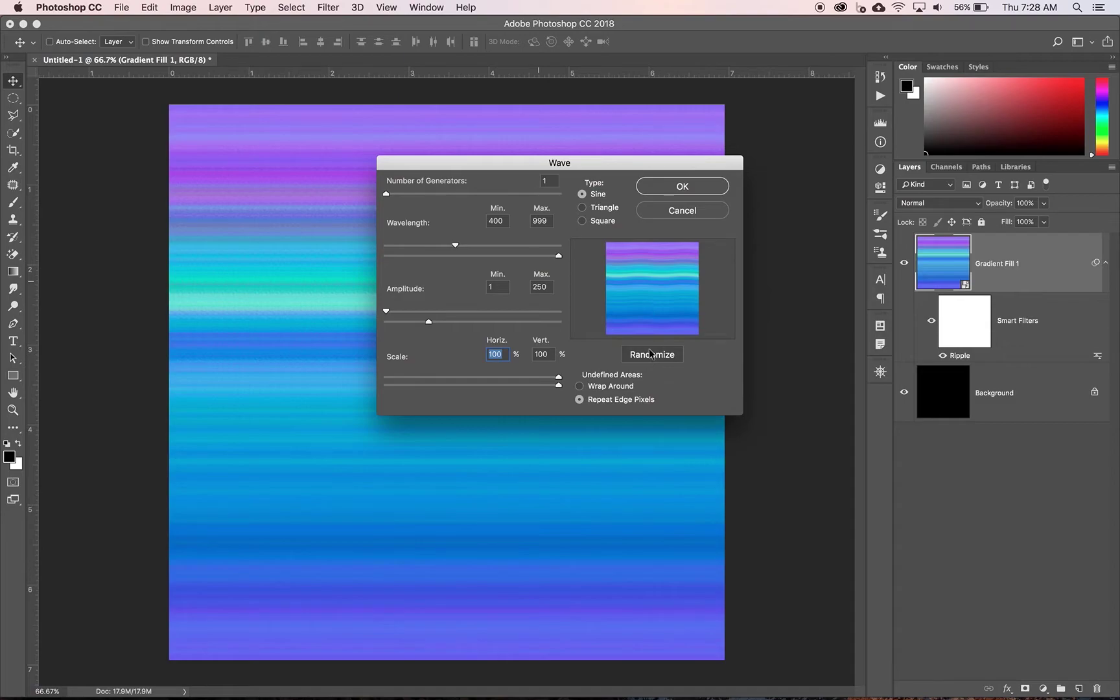
{"action": "left_click", "coordinate": [647, 355]}
{"action": "left_click", "coordinate": [647, 353]}
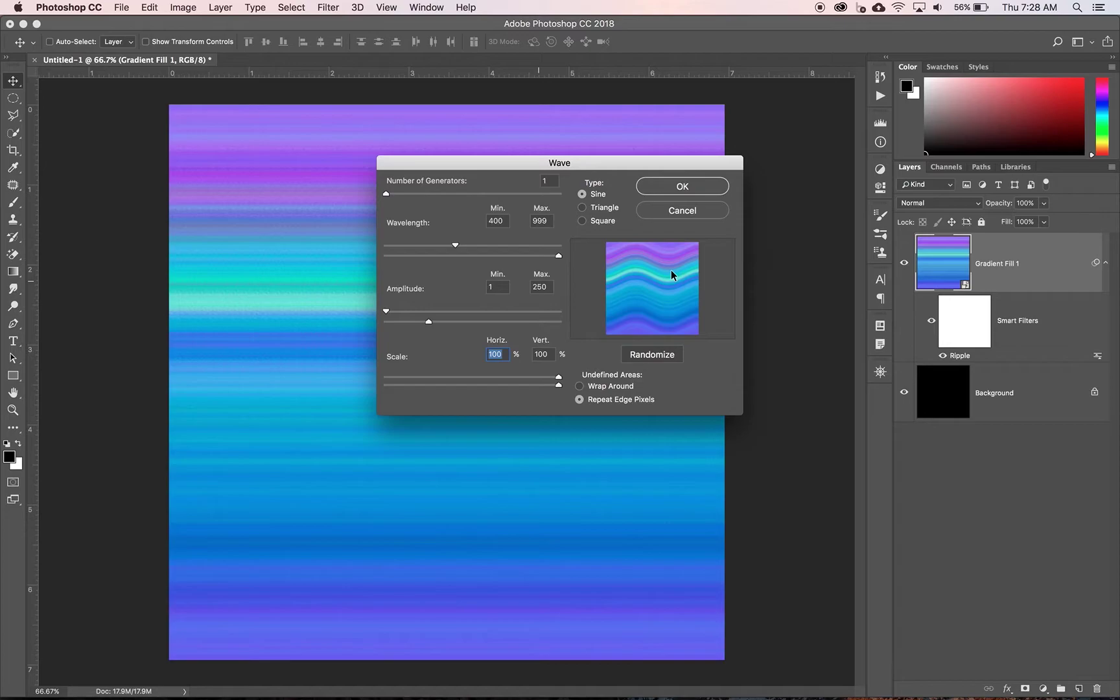
{"action": "left_click", "coordinate": [685, 188]}
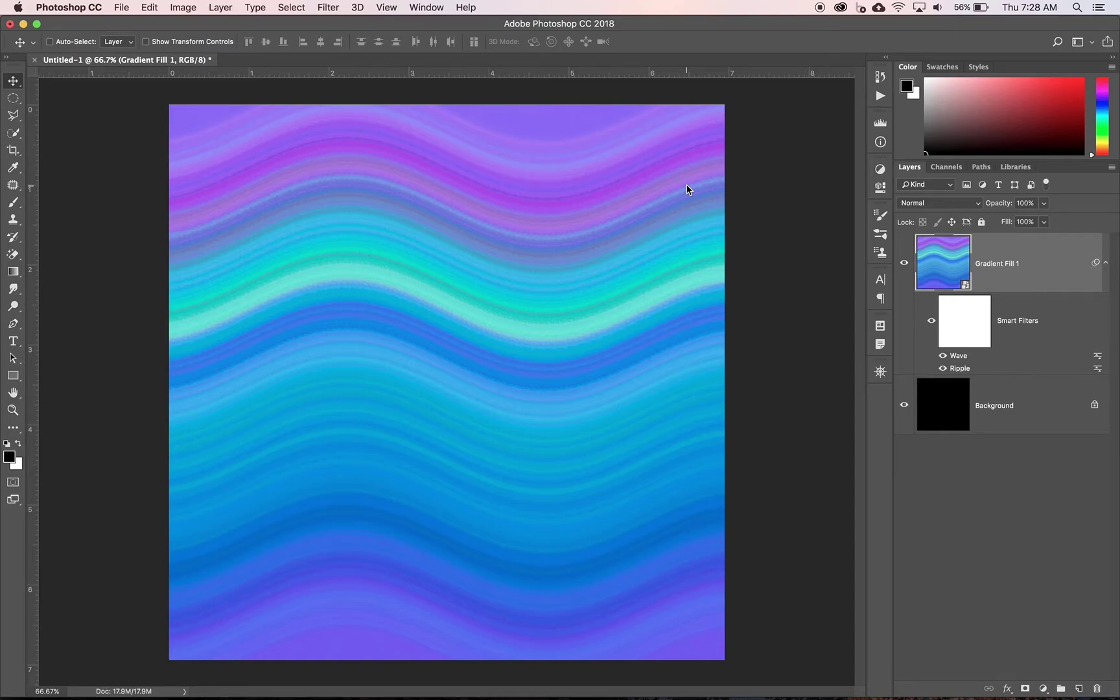
{"action": "left_click", "coordinate": [336, 9]}
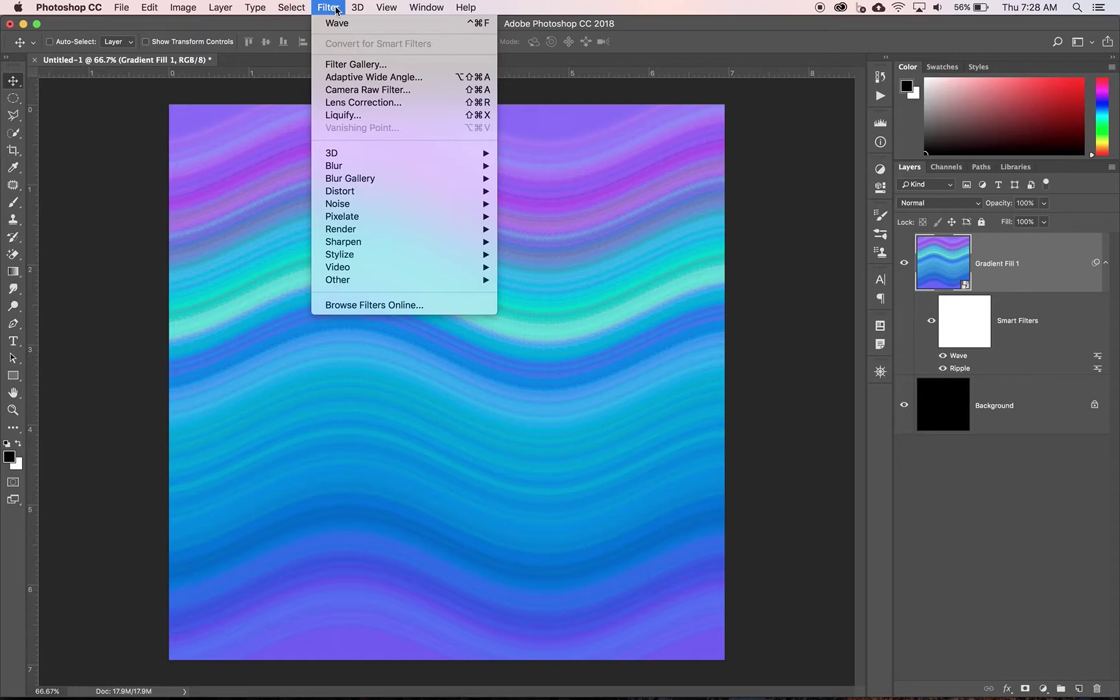
{"action": "left_click", "coordinate": [350, 115]}
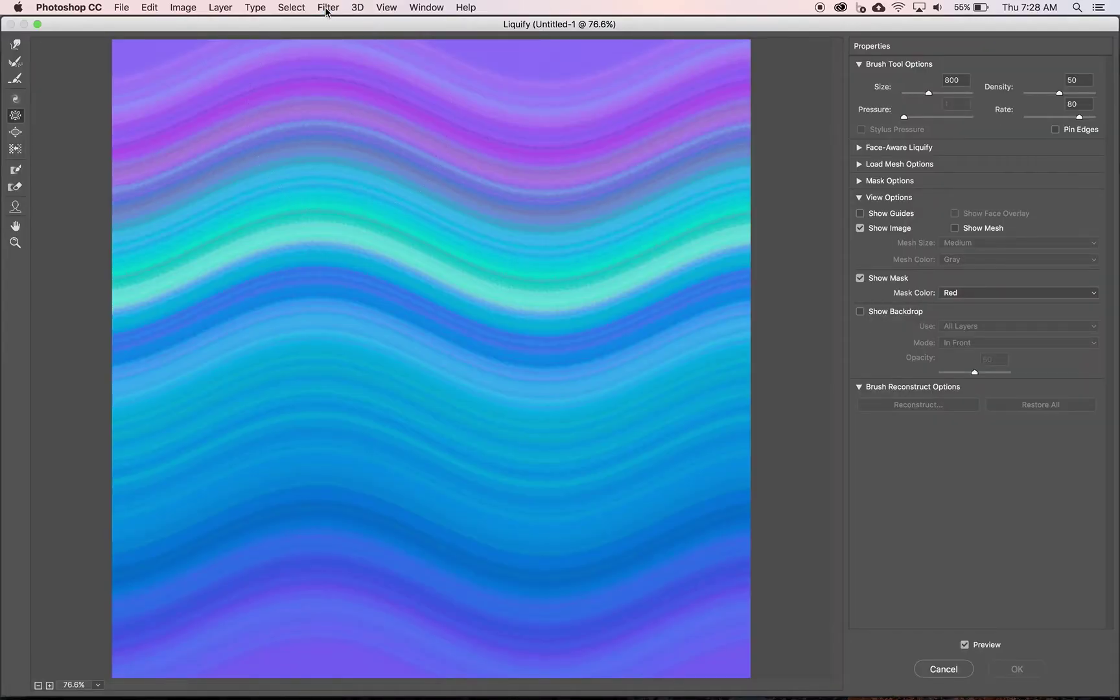
{"action": "mouse_move", "coordinate": [947, 641]}
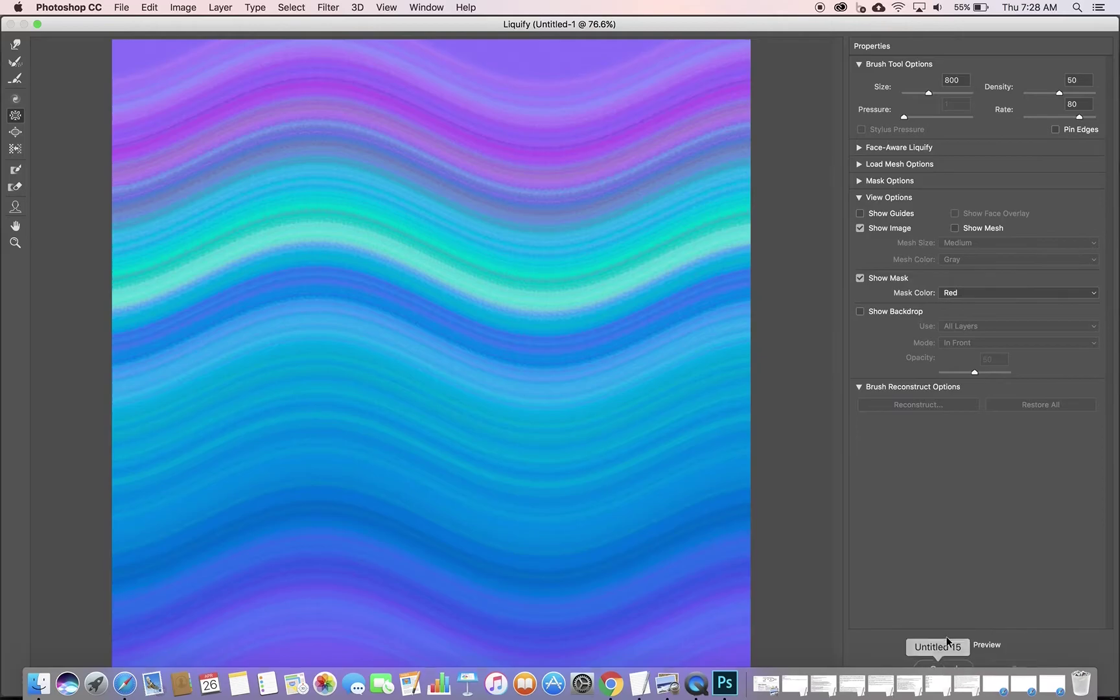
{"action": "left_click", "coordinate": [944, 668]}
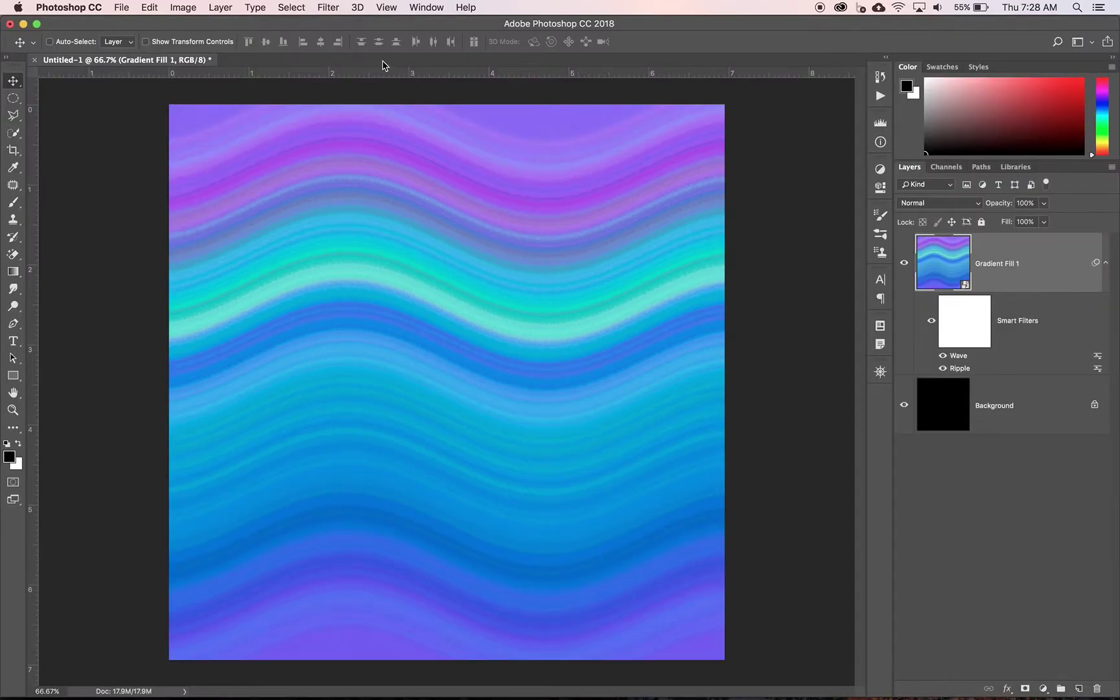
Open the Liquify filter on the gradient smart object and bend the upper-right purple bands downward using the Push Left tool at size 500.
{"action": "left_click", "coordinate": [328, 7]}
{"action": "mouse_move", "coordinate": [373, 213]}
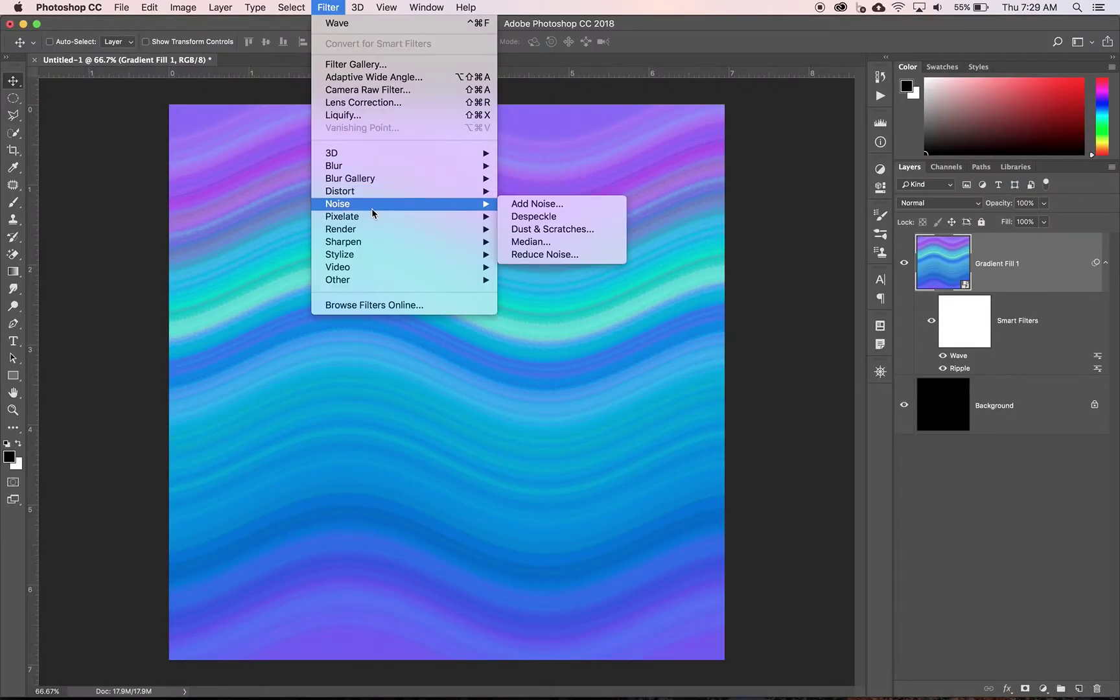
{"action": "left_click", "coordinate": [391, 115]}
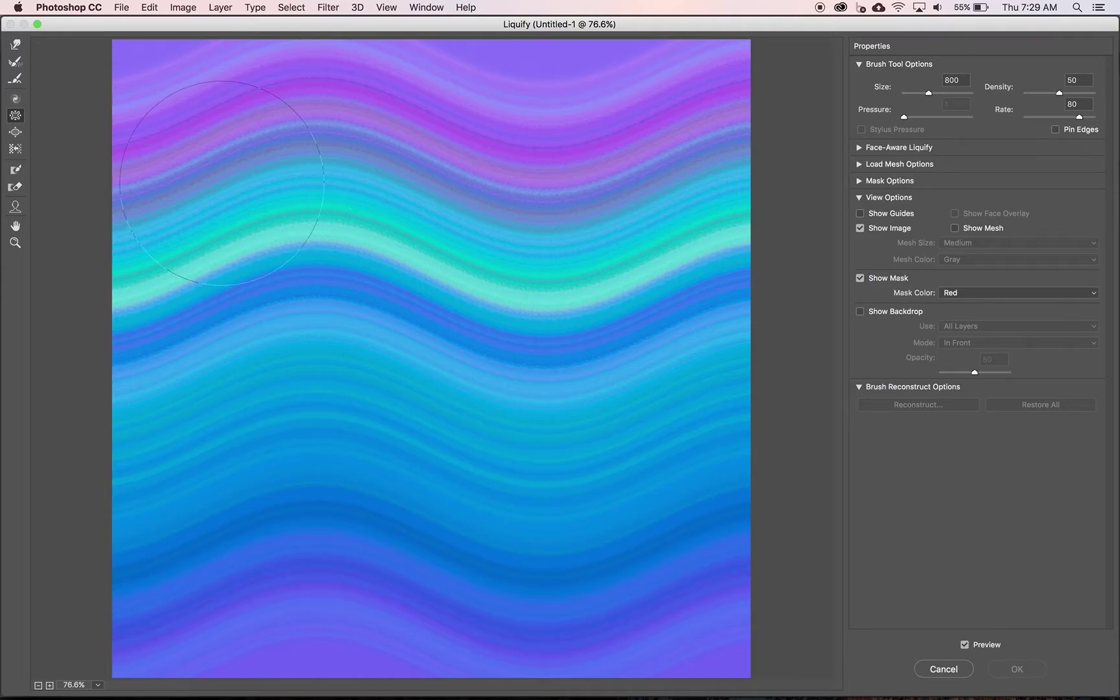
{"action": "left_click", "coordinate": [16, 149]}
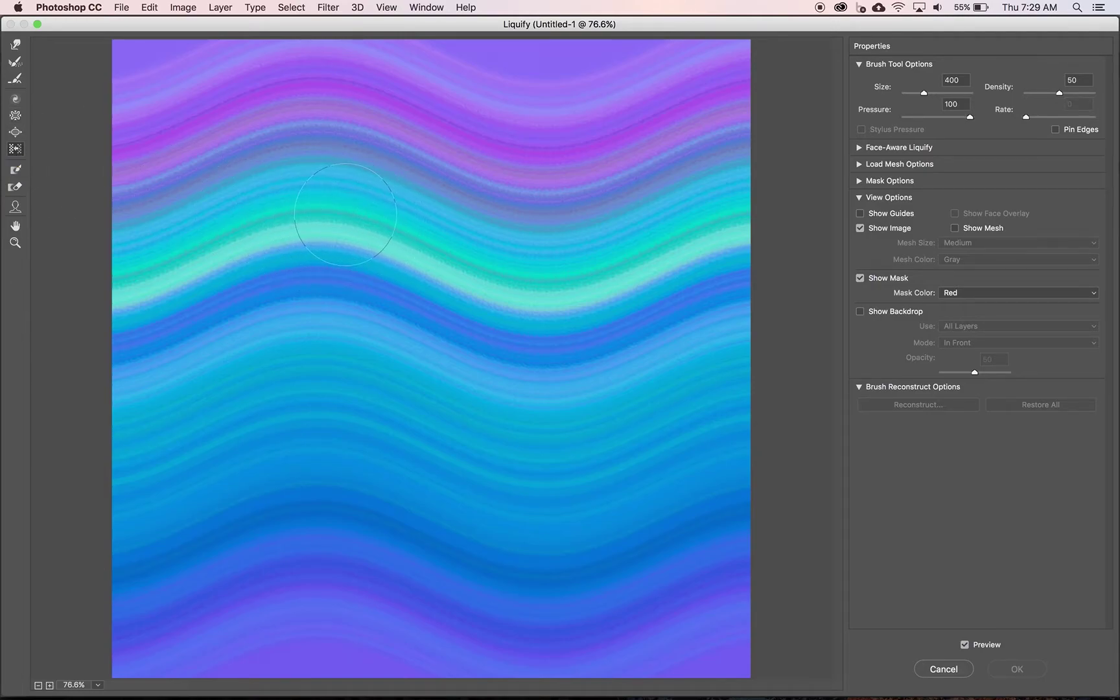
{"action": "key", "text": "bracketright"}
{"action": "key", "text": "bracketright"}
{"action": "key", "text": "bracketright"}
{"action": "key", "text": "bracketleft"}
{"action": "key", "text": "bracketleft"}
{"action": "left_click_drag", "start_coordinate": [538, 131], "coordinate": [543, 194]}
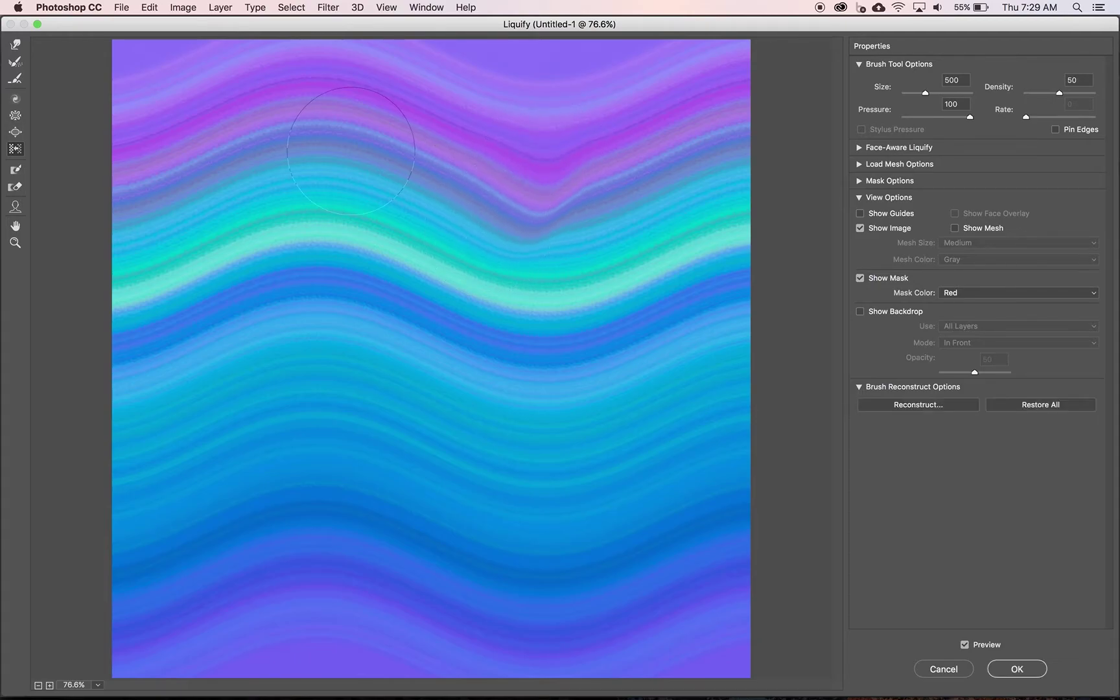
Push the teal, light-blue and dark-blue bands in the middle and lower parts of the artwork into irregular curves with Push Left strokes.
{"action": "left_click_drag", "start_coordinate": [304, 214], "coordinate": [333, 189]}
{"action": "mouse_move", "coordinate": [375, 398]}
{"action": "left_mouse_down"}
{"action": "mouse_move", "coordinate": [263, 389]}
{"action": "mouse_move", "coordinate": [225, 460]}
{"action": "mouse_move", "coordinate": [305, 479]}
{"action": "left_mouse_up"}
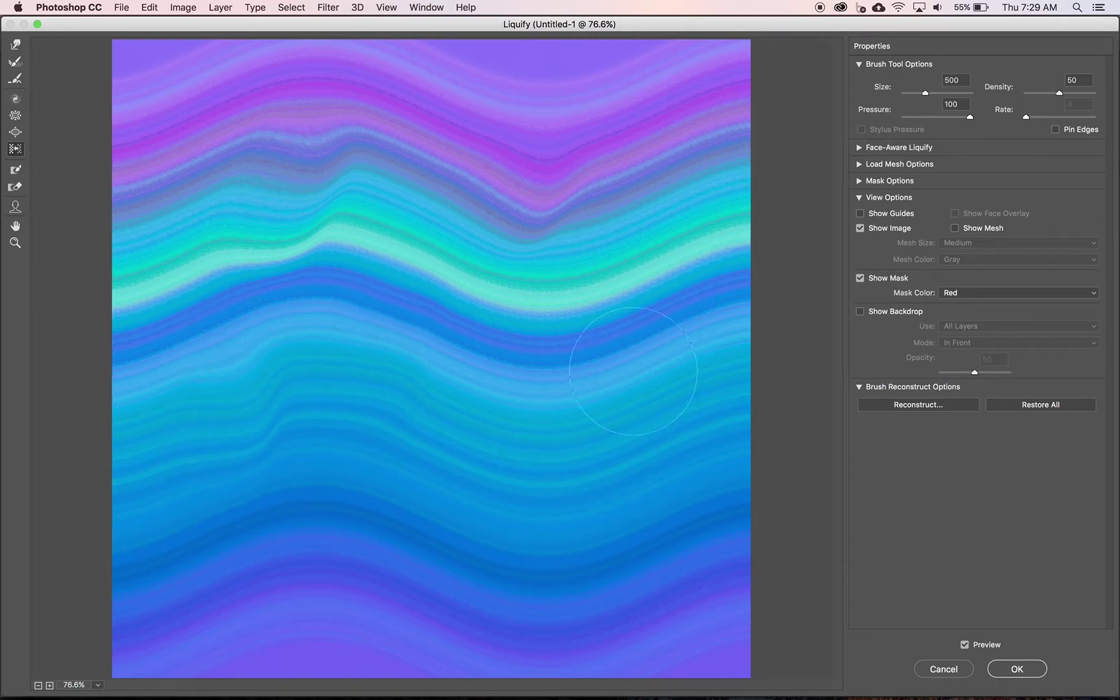
{"action": "mouse_move", "coordinate": [633, 371]}
{"action": "left_mouse_down"}
{"action": "mouse_move", "coordinate": [623, 379]}
{"action": "mouse_move", "coordinate": [649, 398]}
{"action": "mouse_move", "coordinate": [587, 424]}
{"action": "mouse_move", "coordinate": [512, 424]}
{"action": "mouse_move", "coordinate": [412, 463]}
{"action": "mouse_move", "coordinate": [372, 507]}
{"action": "mouse_move", "coordinate": [380, 513]}
{"action": "left_mouse_up"}
{"action": "mouse_move", "coordinate": [625, 538]}
{"action": "left_mouse_down"}
{"action": "mouse_move", "coordinate": [631, 560]}
{"action": "mouse_move", "coordinate": [593, 578]}
{"action": "mouse_move", "coordinate": [293, 562]}
{"action": "left_mouse_up"}
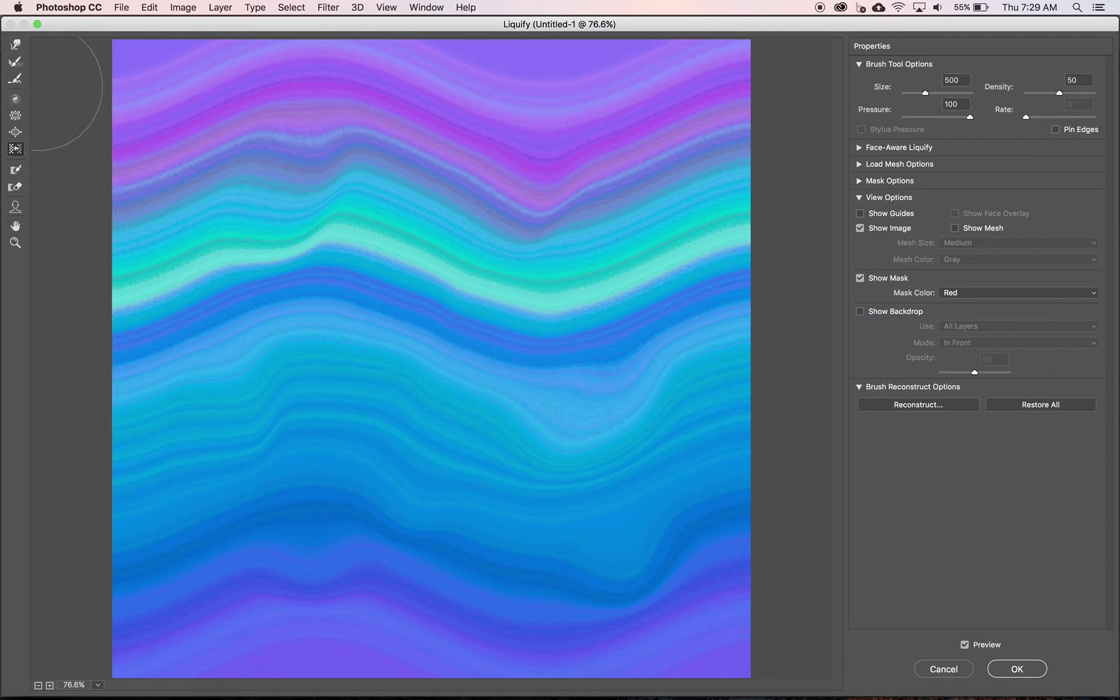
Twirl the teal band near the centre and the dark-blue bands at the lower left with the Twirl Clockwise tool at size 700.
{"action": "left_click", "coordinate": [13, 101]}
{"action": "key", "text": "bracketright"}
{"action": "key", "text": "bracketright"}
{"action": "key", "text": "bracketright"}
{"action": "key", "text": "bracketright"}
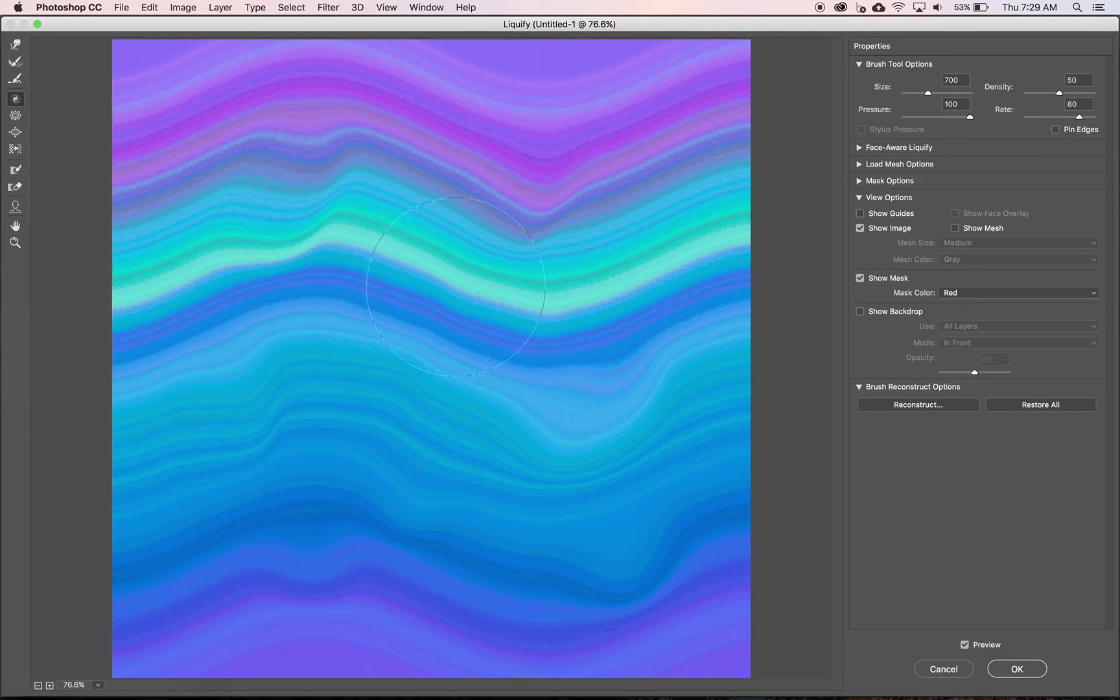
{"action": "left_click_drag", "start_coordinate": [456, 286], "coordinate": [456, 286]}
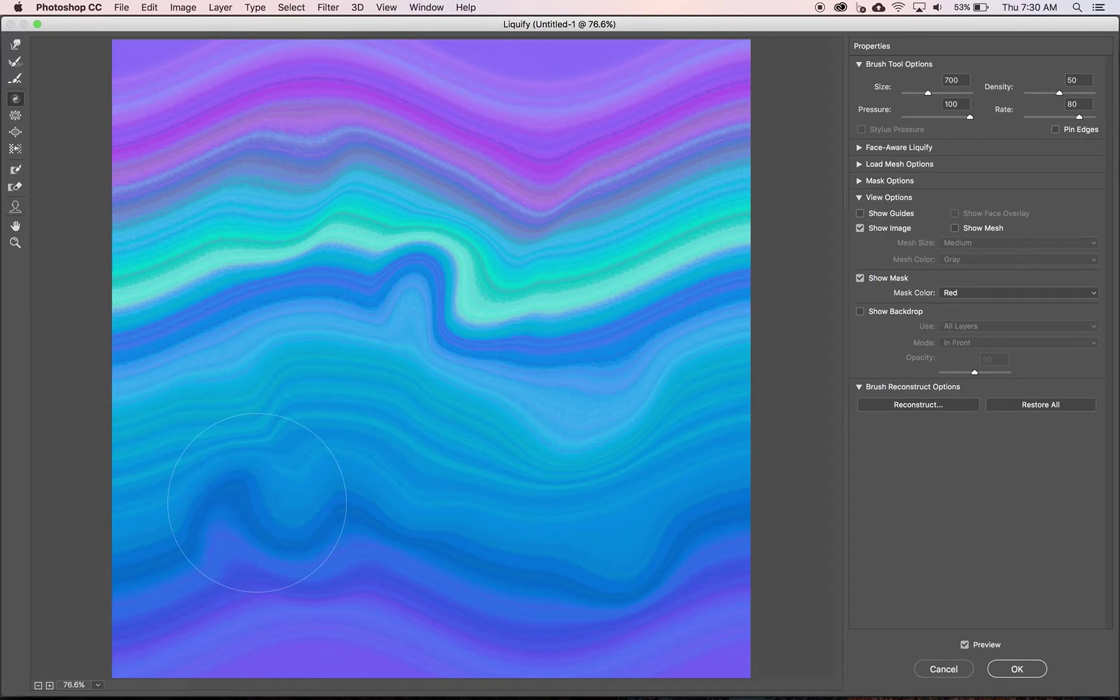
Add a small twirl to the upper-right purple bands with a reduced Twirl brush and apply the Liquify filter.
{"action": "key", "text": "bracketleft"}
{"action": "key", "text": "bracketleft"}
{"action": "key", "text": "bracketleft"}
{"action": "key", "text": "bracketleft"}
{"action": "key", "text": "bracketleft"}
{"action": "left_click", "coordinate": [1016, 670]}
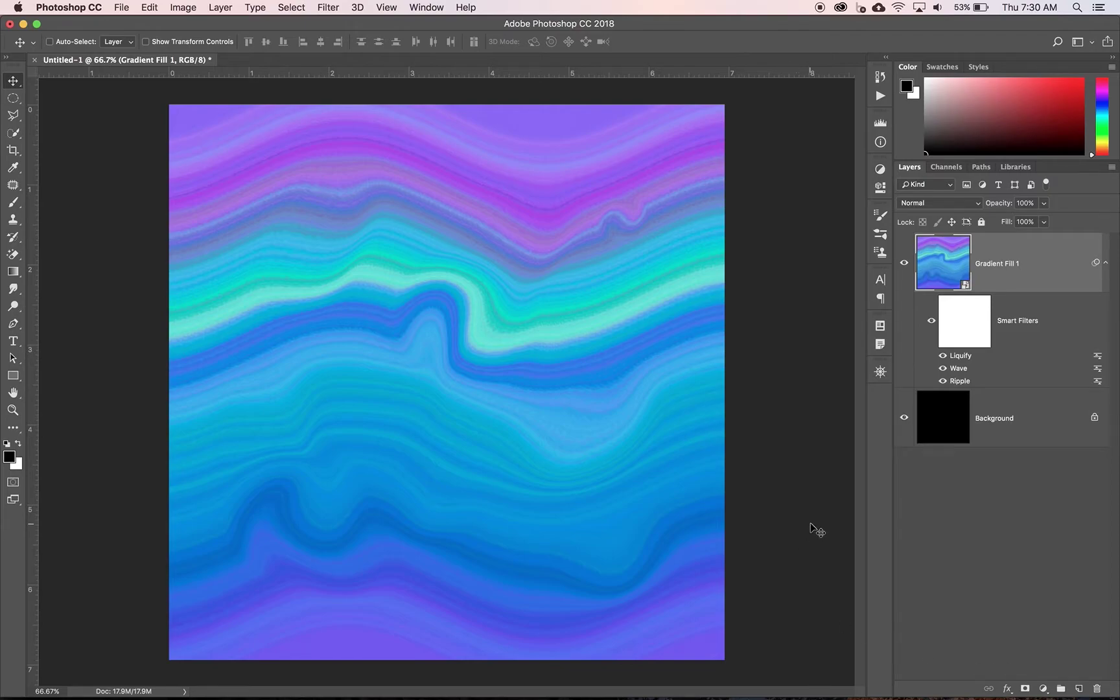
Apply a Spherize distortion to the gradient smart object with an amount of 100% in Normal mode.
{"action": "left_click", "coordinate": [329, 8]}
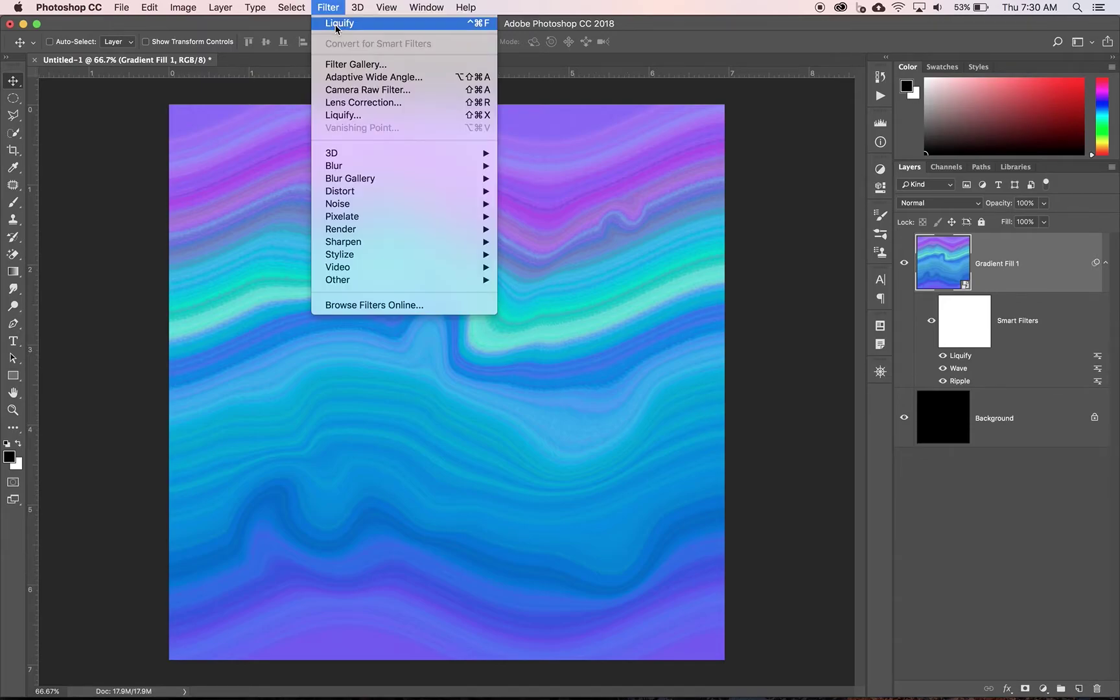
{"action": "mouse_move", "coordinate": [362, 234]}
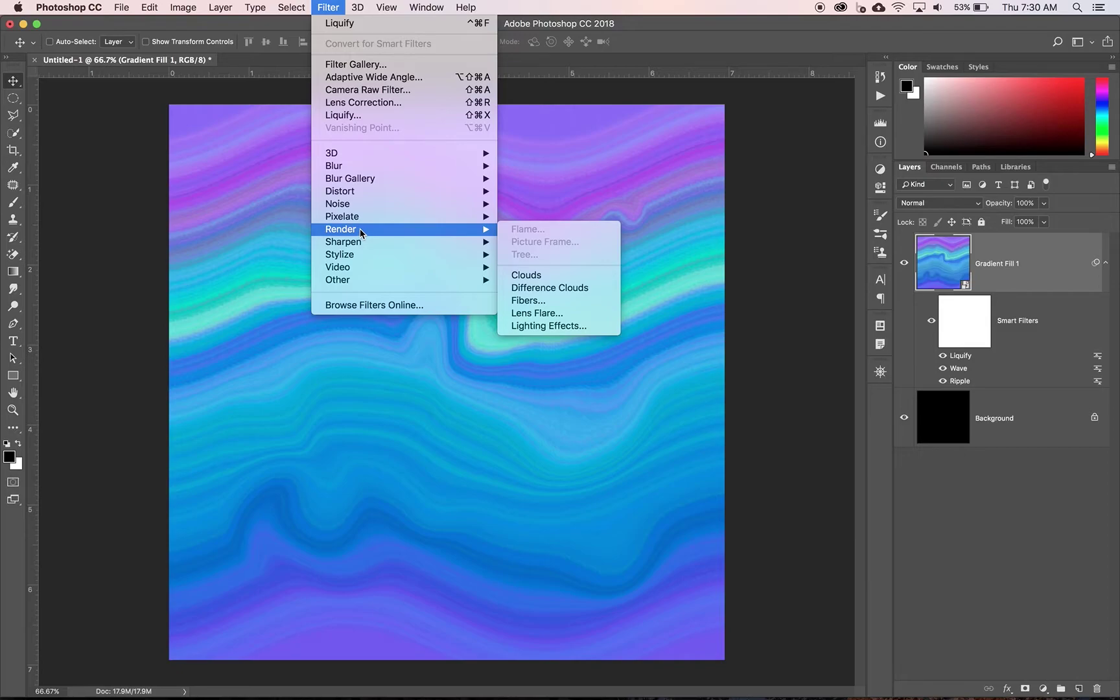
{"action": "mouse_move", "coordinate": [369, 192]}
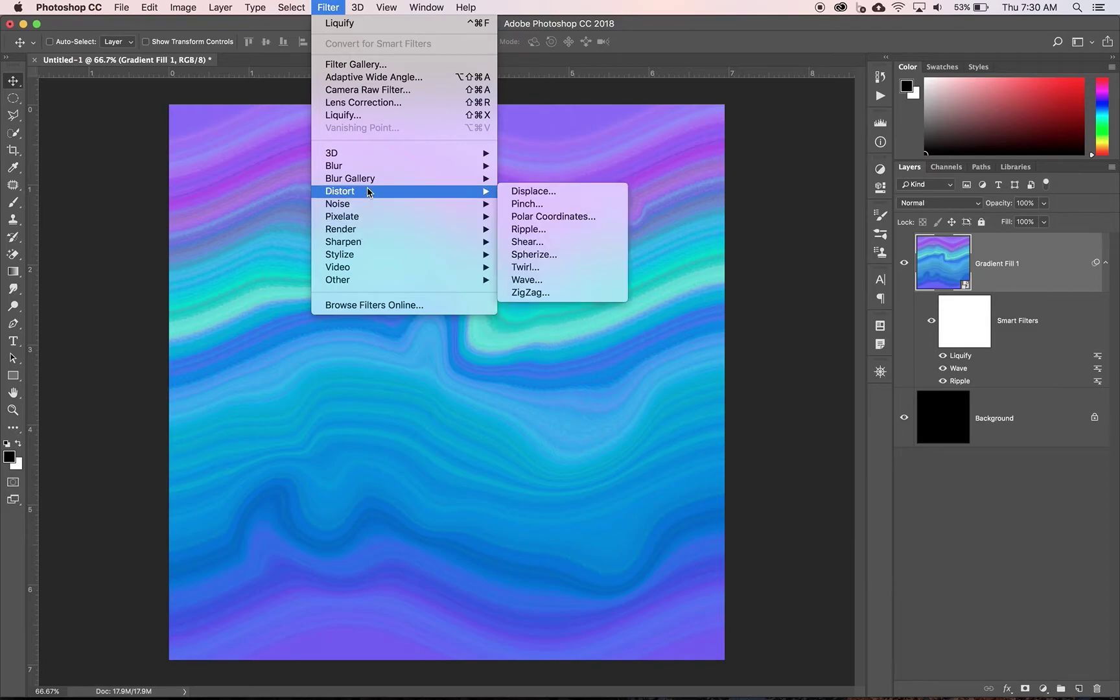
{"action": "left_click", "coordinate": [538, 257]}
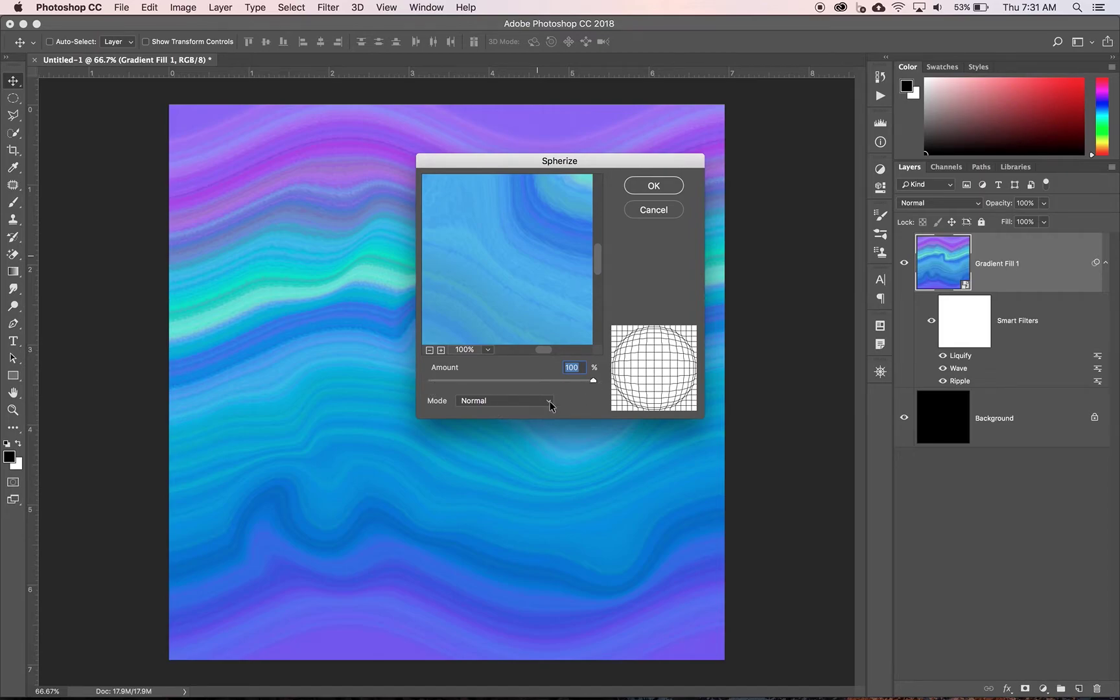
{"action": "left_click", "coordinate": [654, 187]}
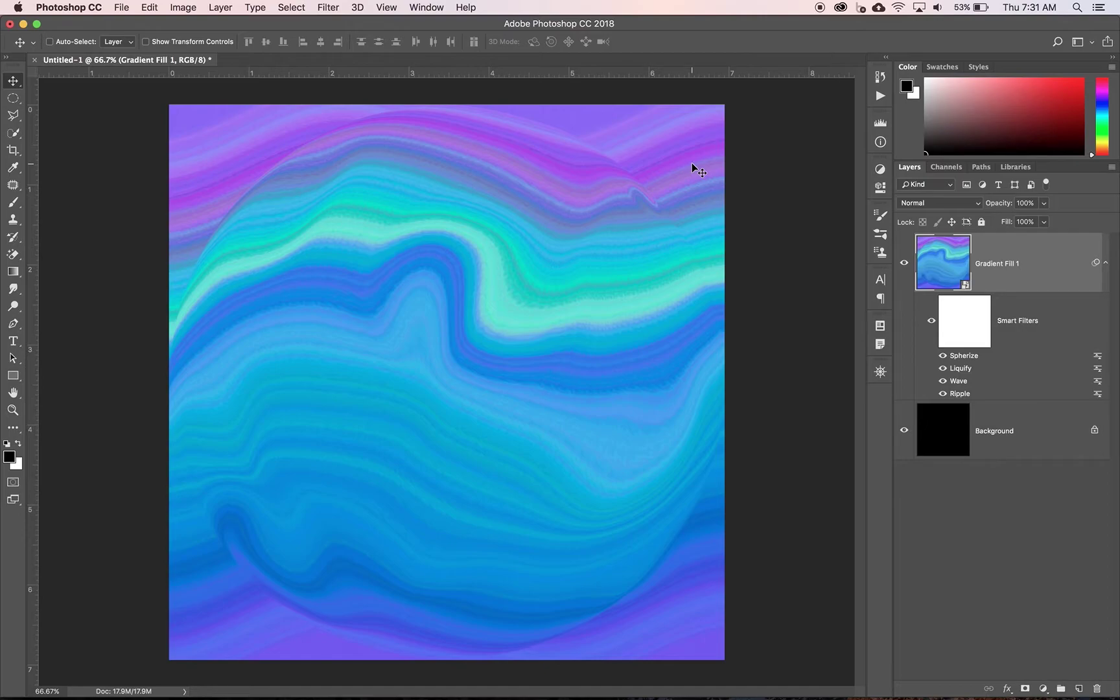
Draw a circular marquee selection about 6.96 in wide around the spherized area, from one canvas corner to the opposite one.
{"action": "left_click", "coordinate": [16, 103]}
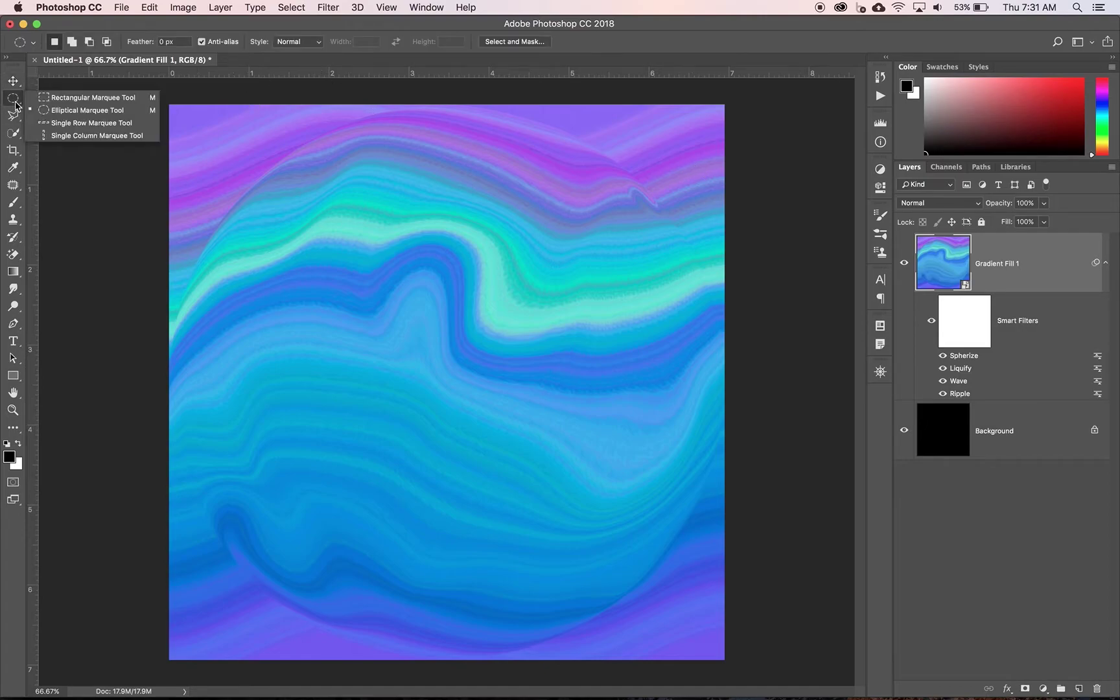
{"action": "left_click", "coordinate": [76, 115]}
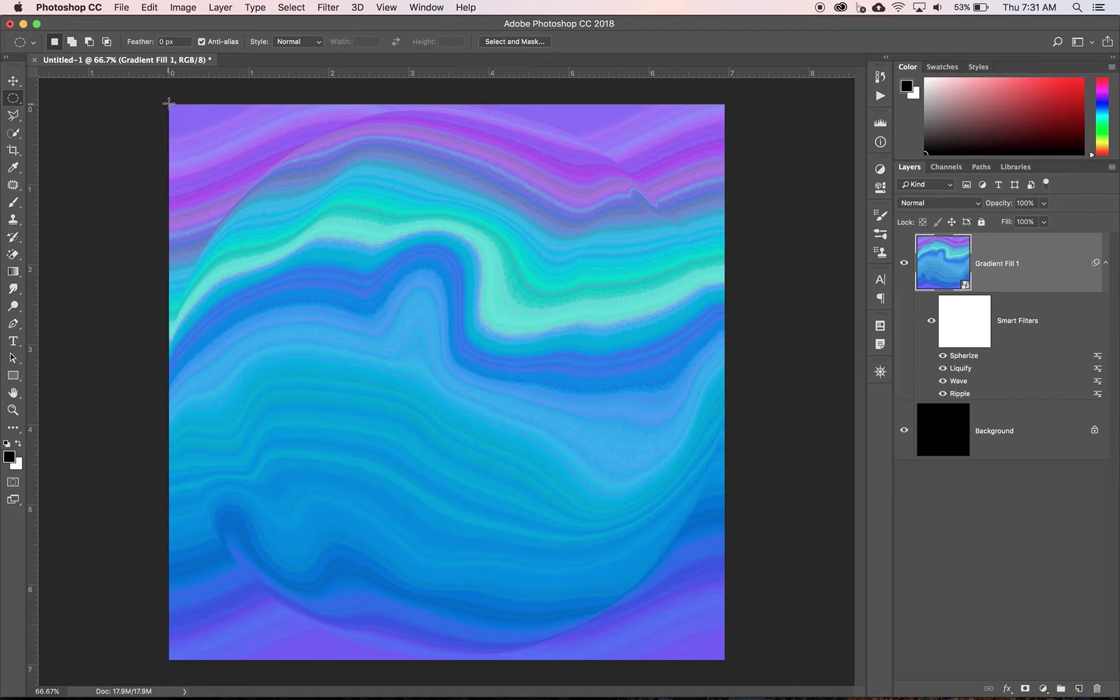
{"action": "left_click_drag", "start_coordinate": [168, 103], "coordinate": [726, 660]}
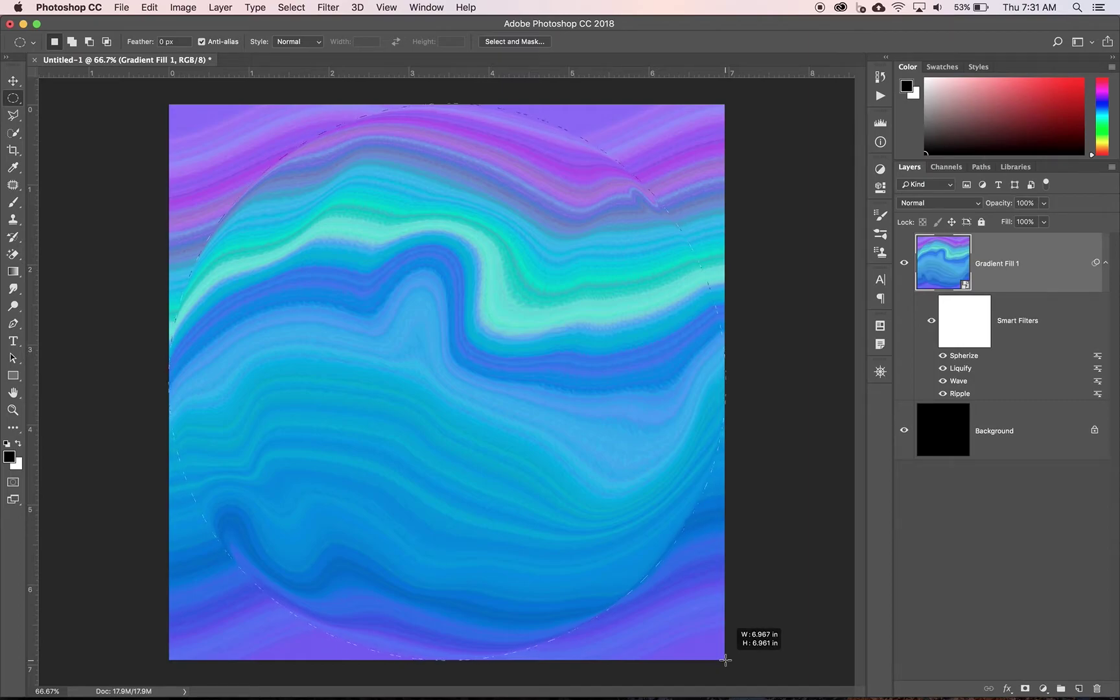
{"action": "left_click_drag", "start_coordinate": [726, 660], "coordinate": [726, 661]}
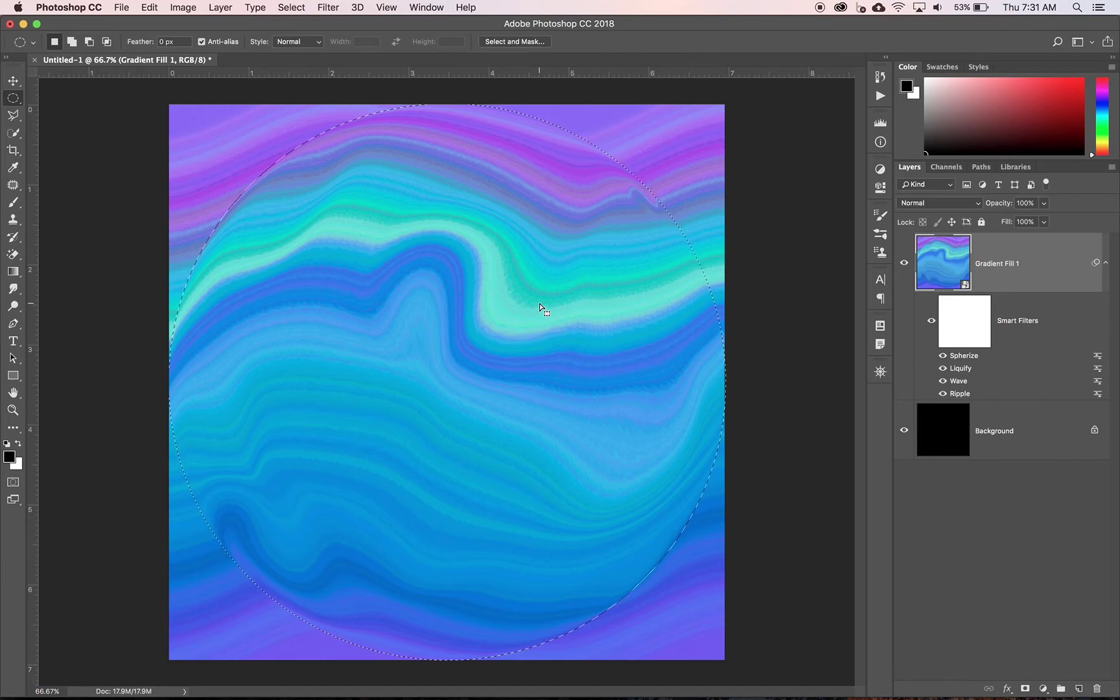
{"action": "left_click", "coordinate": [1079, 689]}
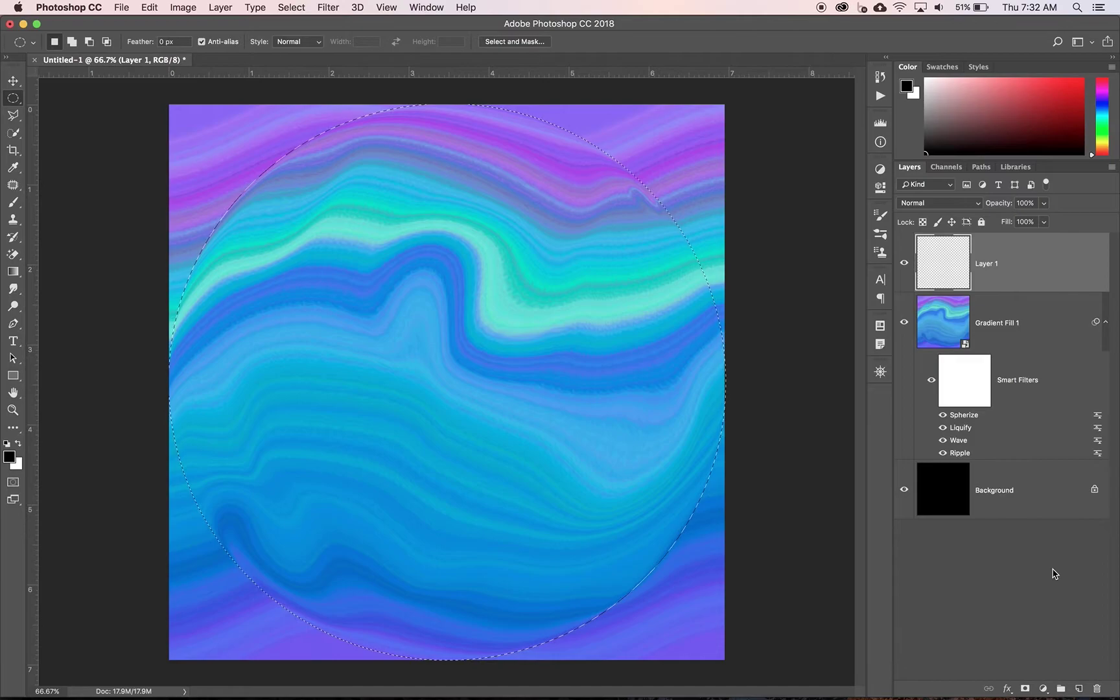
{"action": "left_click", "coordinate": [1097, 689]}
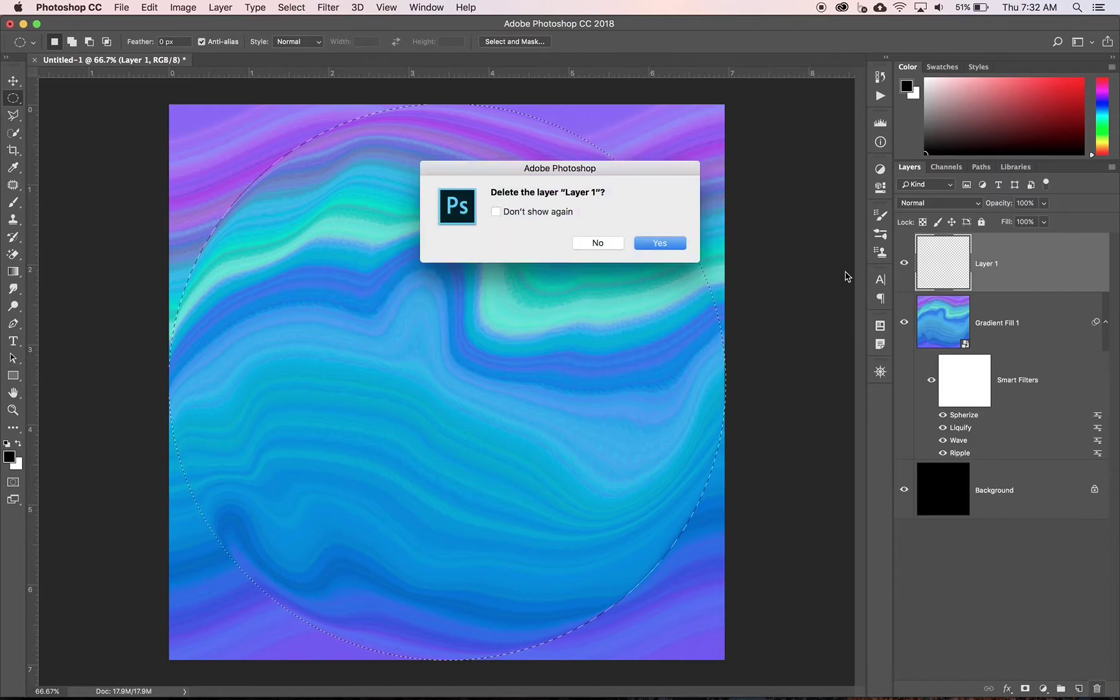
{"action": "left_click", "coordinate": [671, 243]}
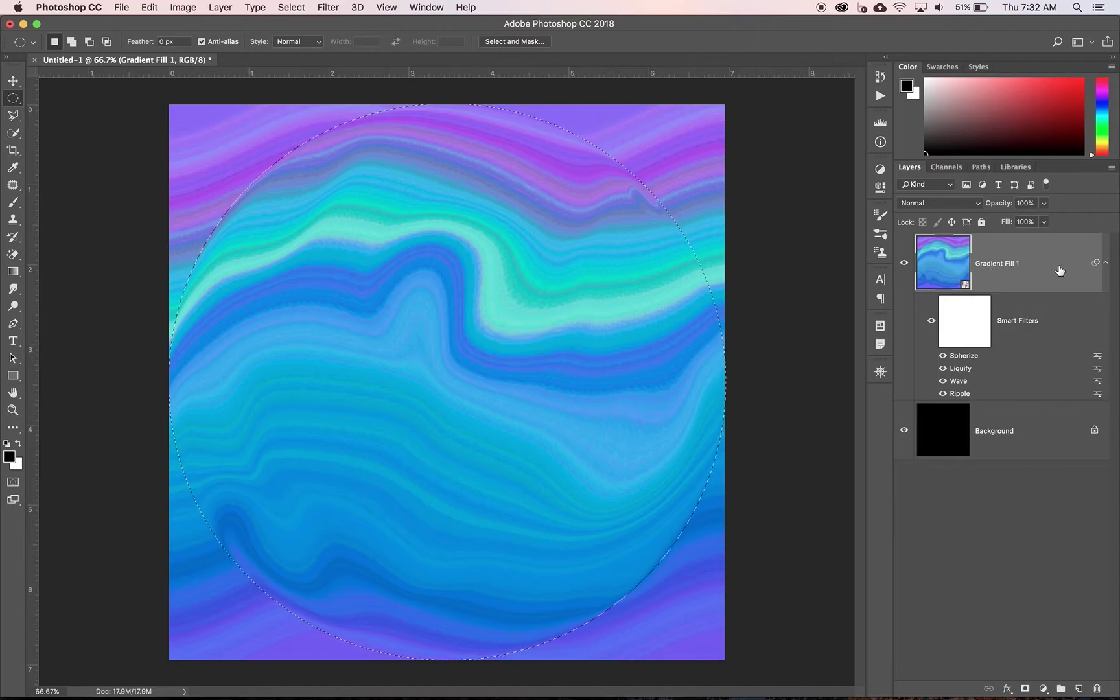
Copy the circular selection of the gradient artwork to a new layer and hide the Gradient Fill 1 layer.
{"action": "key", "text": "super+j"}
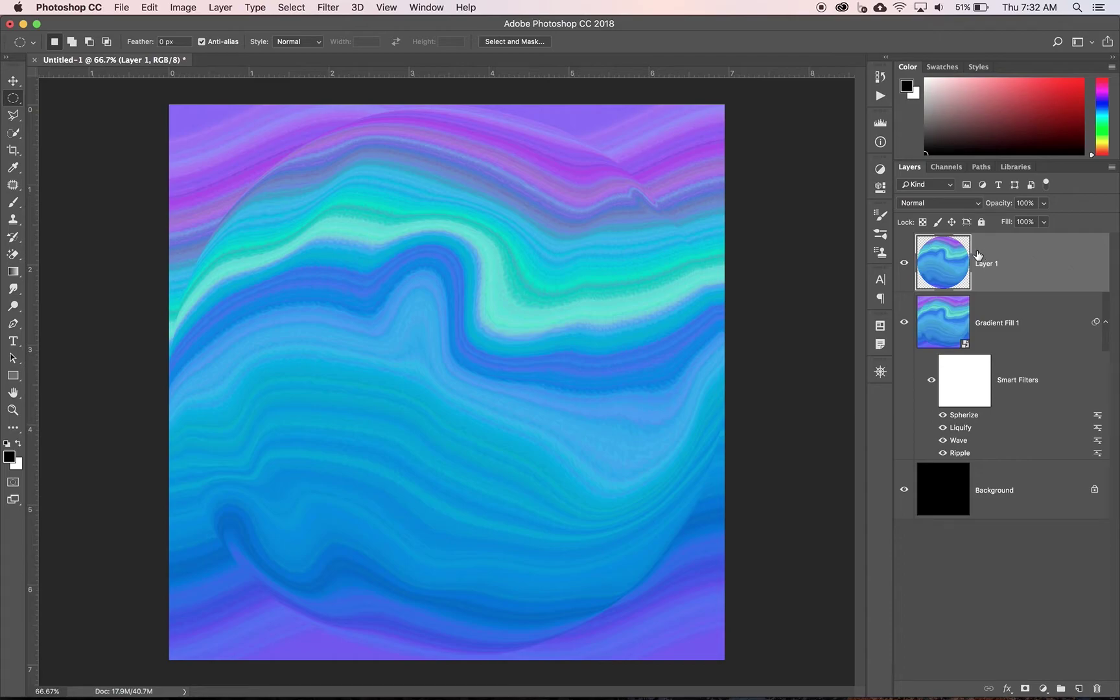
{"action": "left_click", "coordinate": [905, 323]}
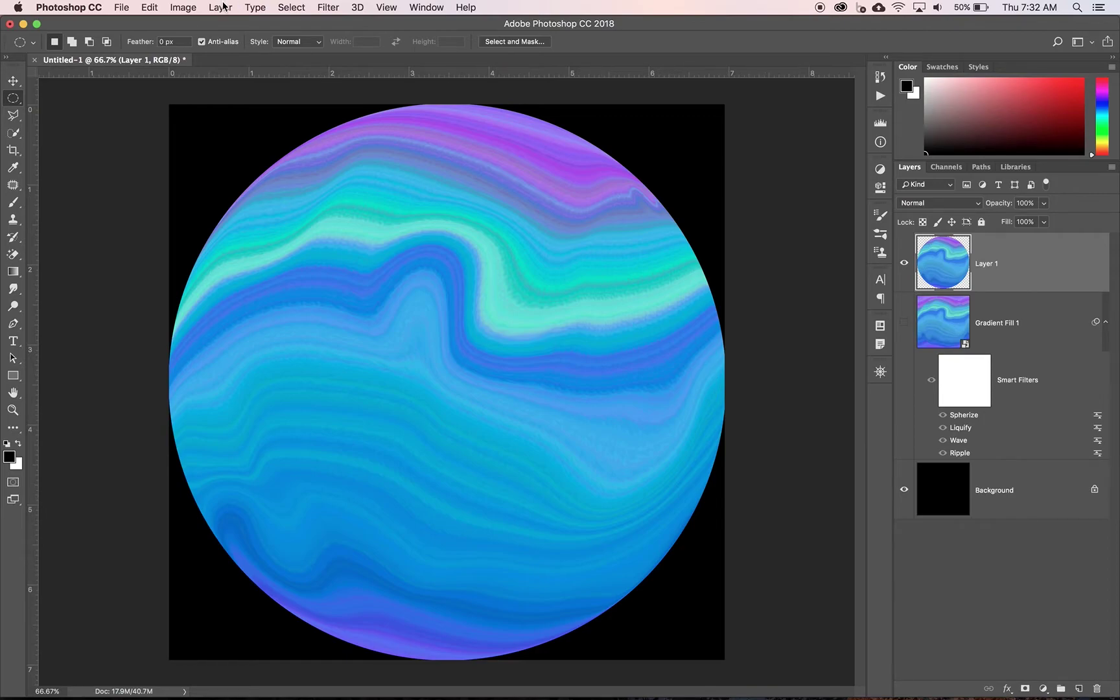
Enlarge the canvas to 150 percent in width and height and fill the whole Background layer with black.
{"action": "left_click", "coordinate": [183, 9]}
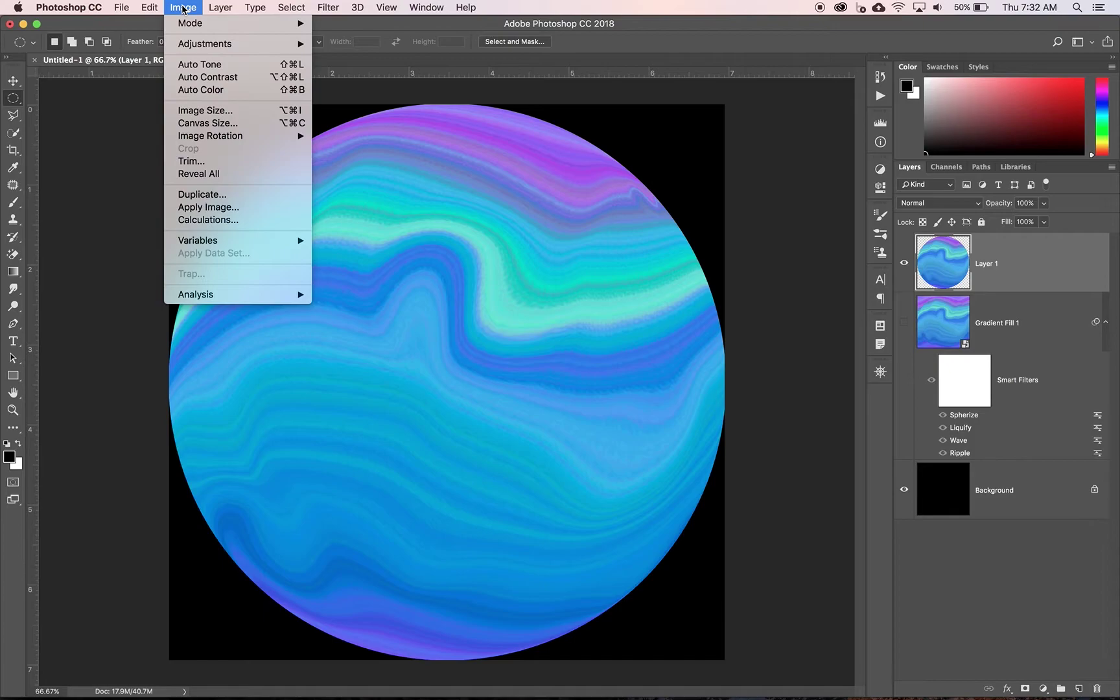
{"action": "left_click", "coordinate": [226, 125]}
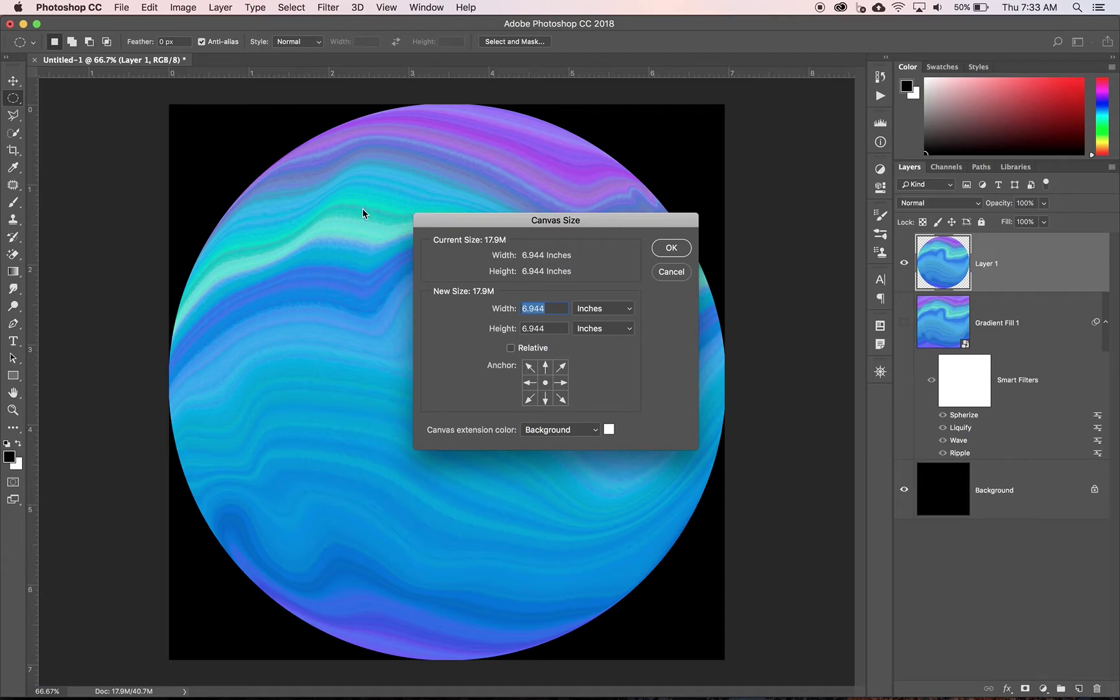
{"action": "left_click", "coordinate": [600, 310]}
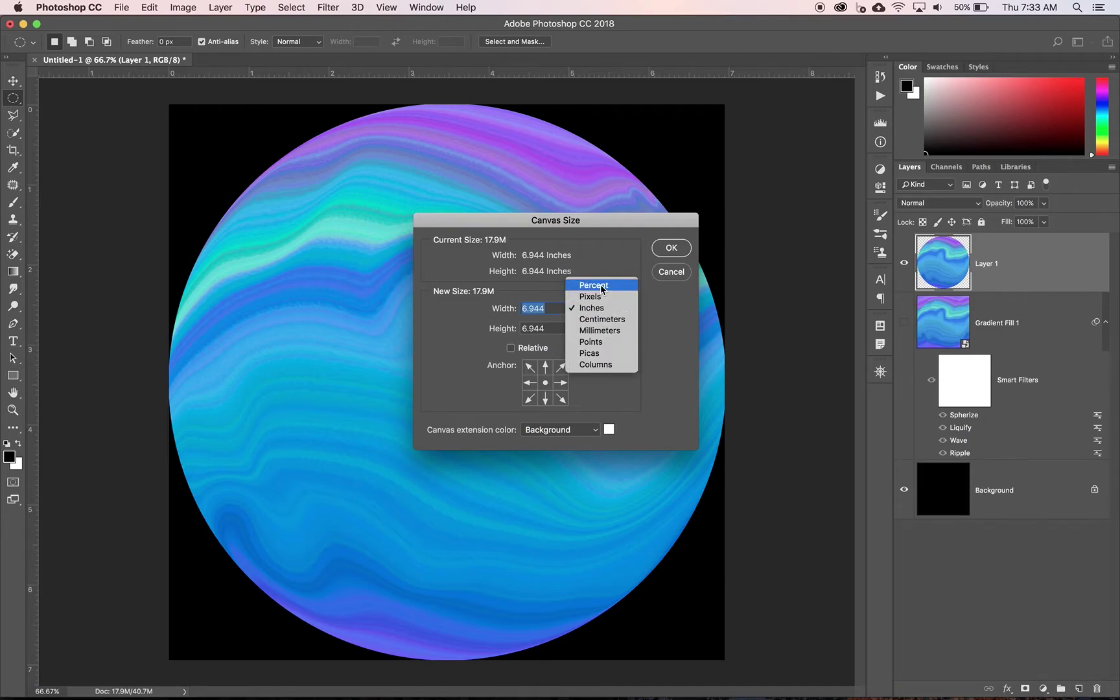
{"action": "left_click", "coordinate": [602, 286]}
{"action": "double_click", "coordinate": [552, 306]}
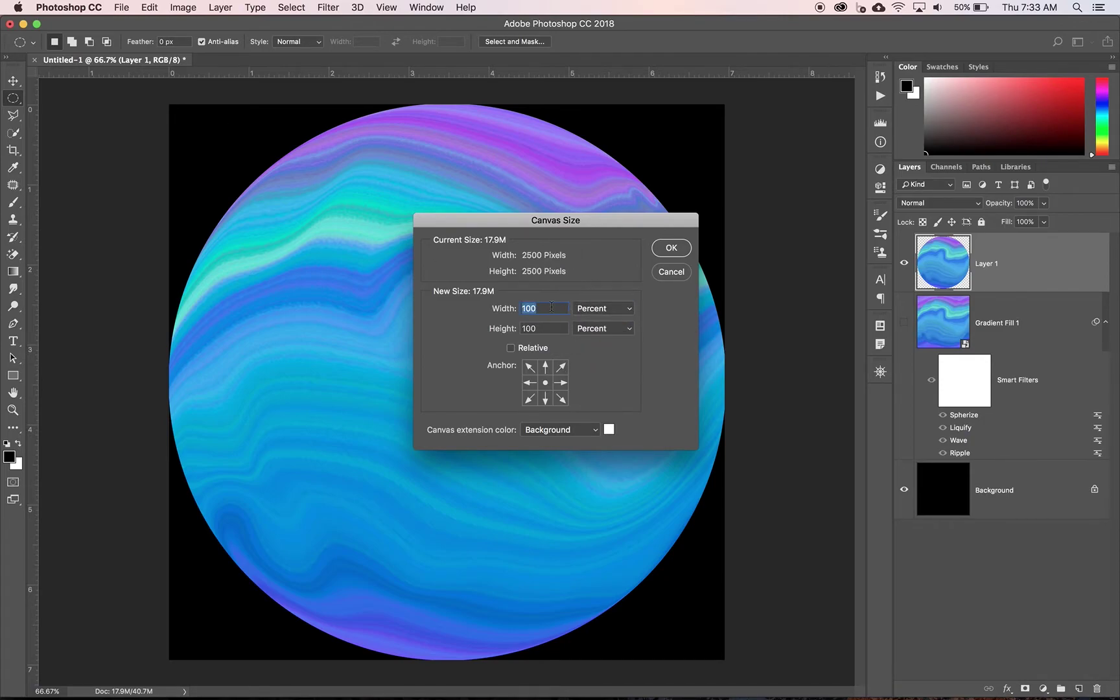
{"action": "type", "text": "150"}
{"action": "key", "text": "Tab"}
{"action": "type", "text": "150"}
{"action": "left_click", "coordinate": [672, 247]}
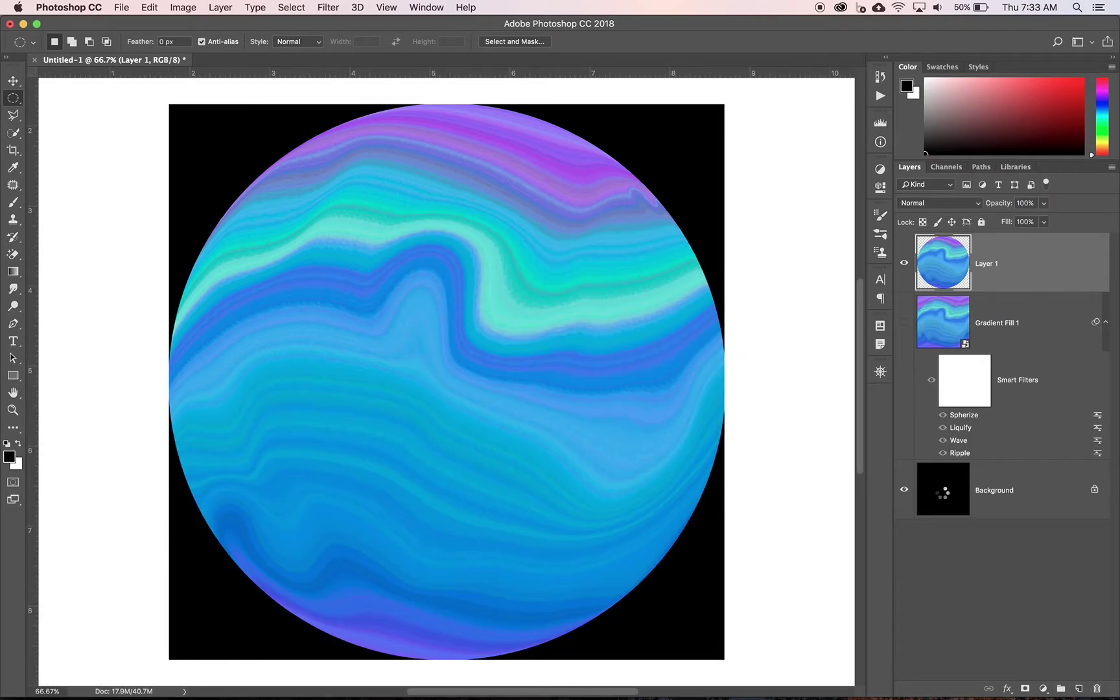
{"action": "left_click", "coordinate": [940, 492]}
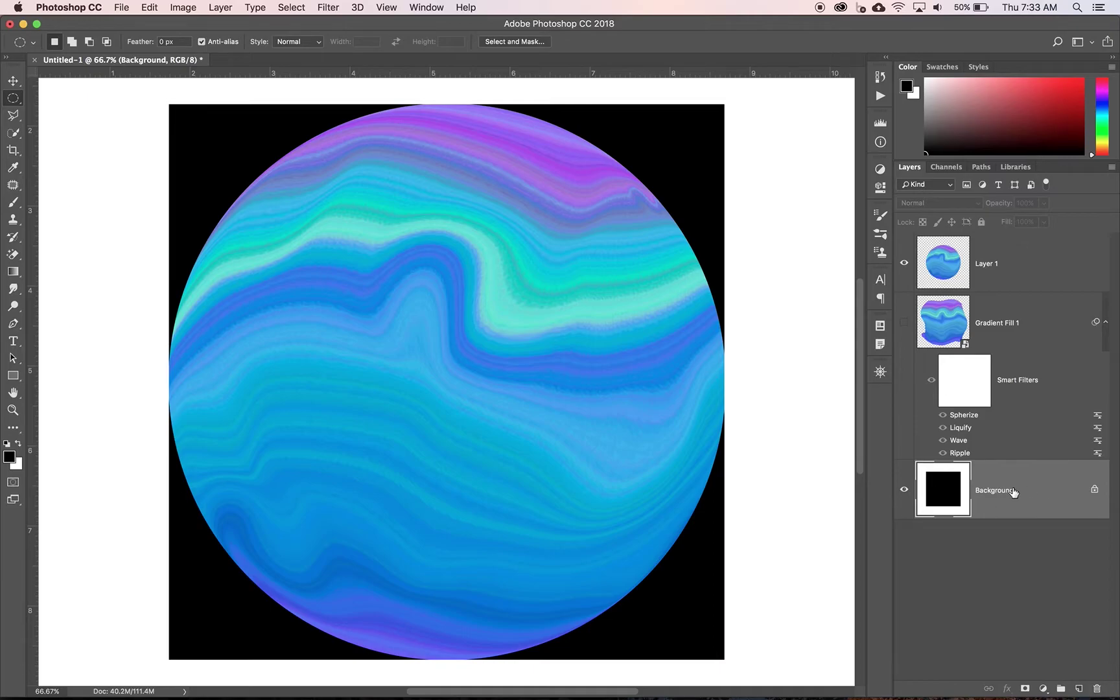
{"action": "key", "text": "alt+BackSpace"}
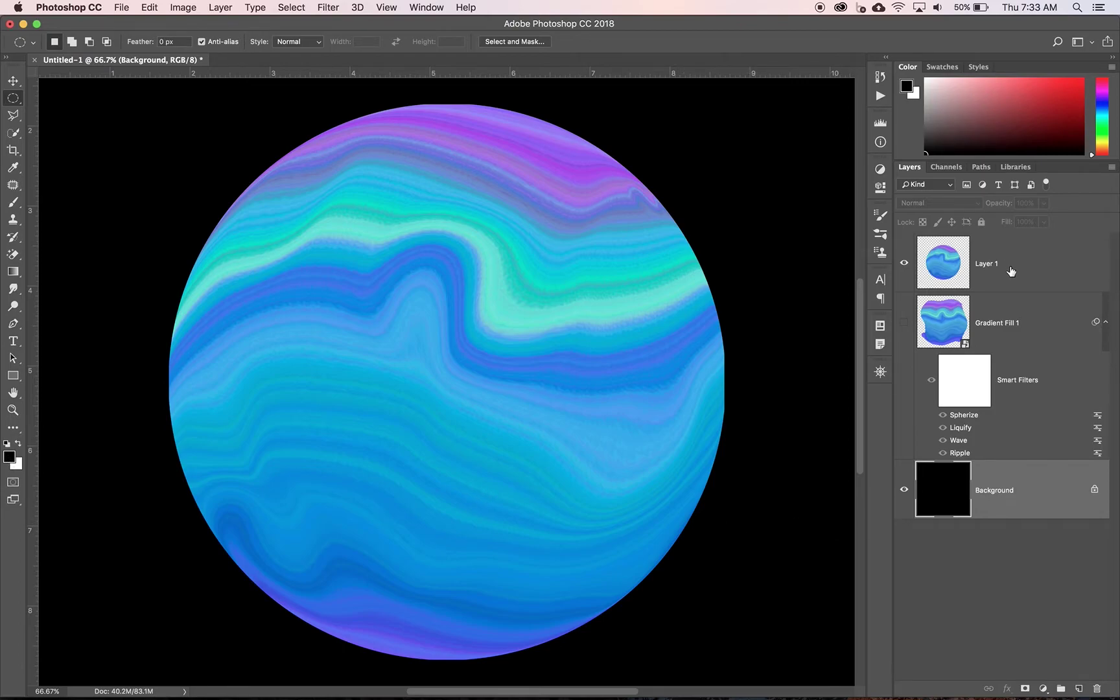
Add an Outer Glow with default settings to Layer 1, sampling its light blue glow colour 4eaced from the sphere.
{"action": "left_click", "coordinate": [1006, 269]}
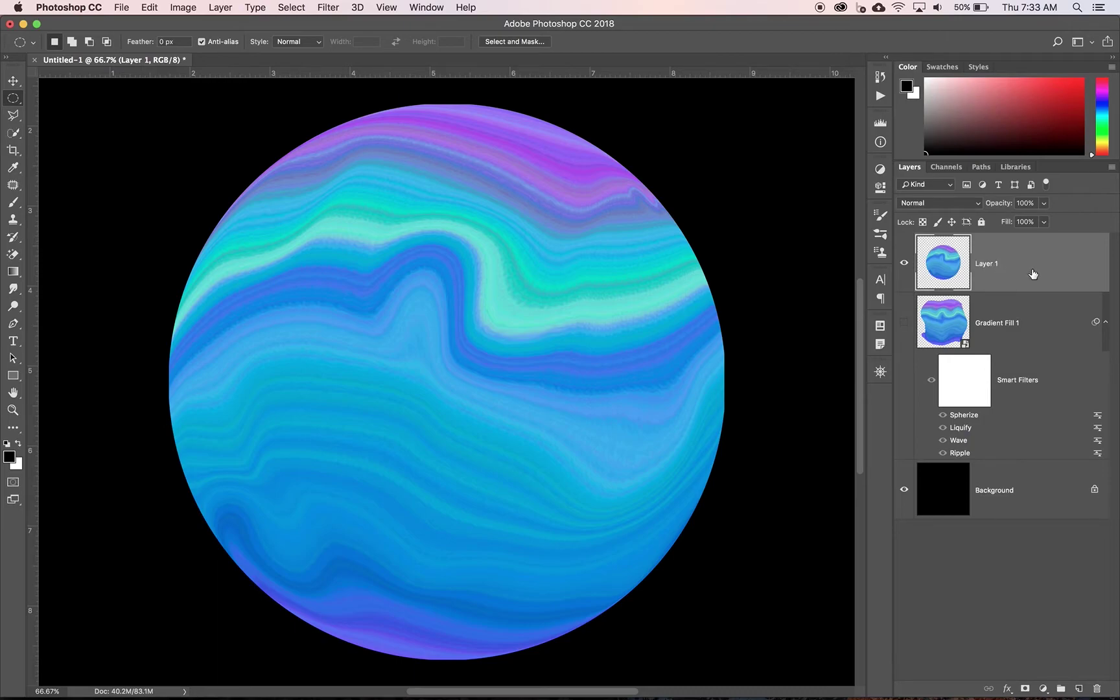
{"action": "double_click", "coordinate": [1033, 273]}
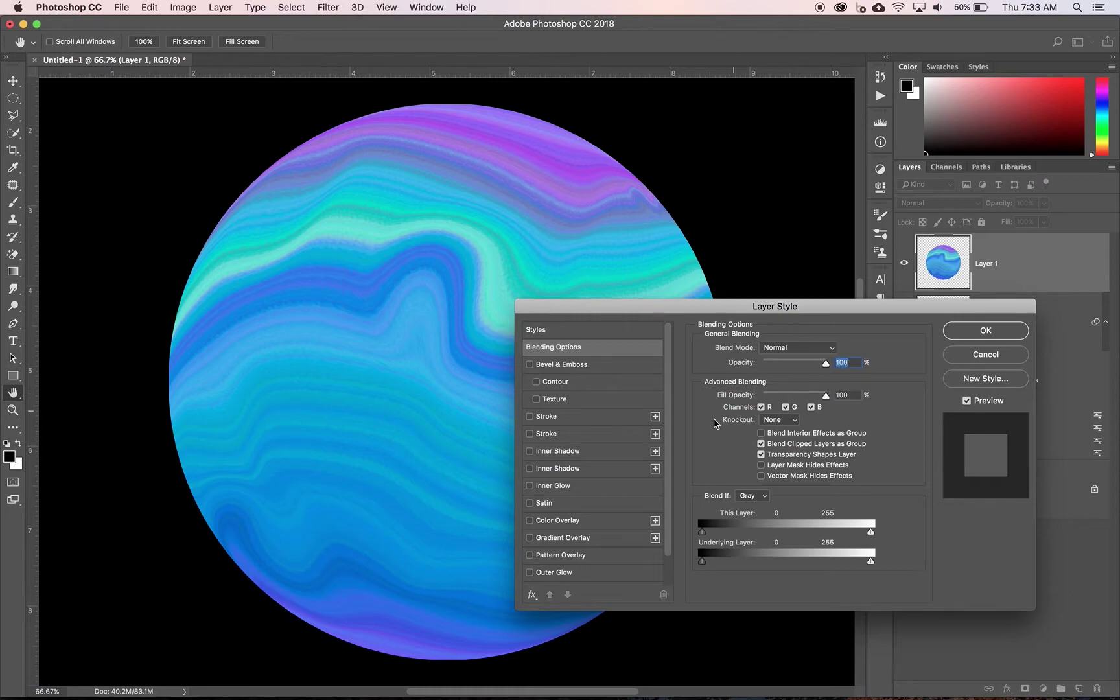
{"action": "left_click", "coordinate": [550, 573]}
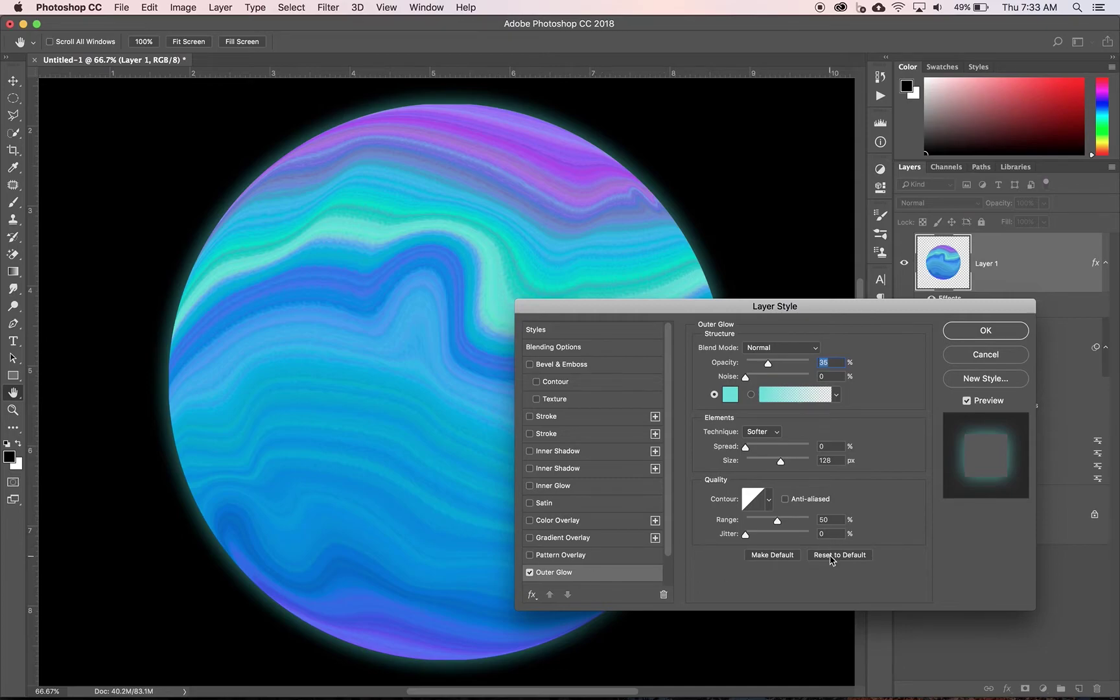
{"action": "left_click", "coordinate": [834, 557]}
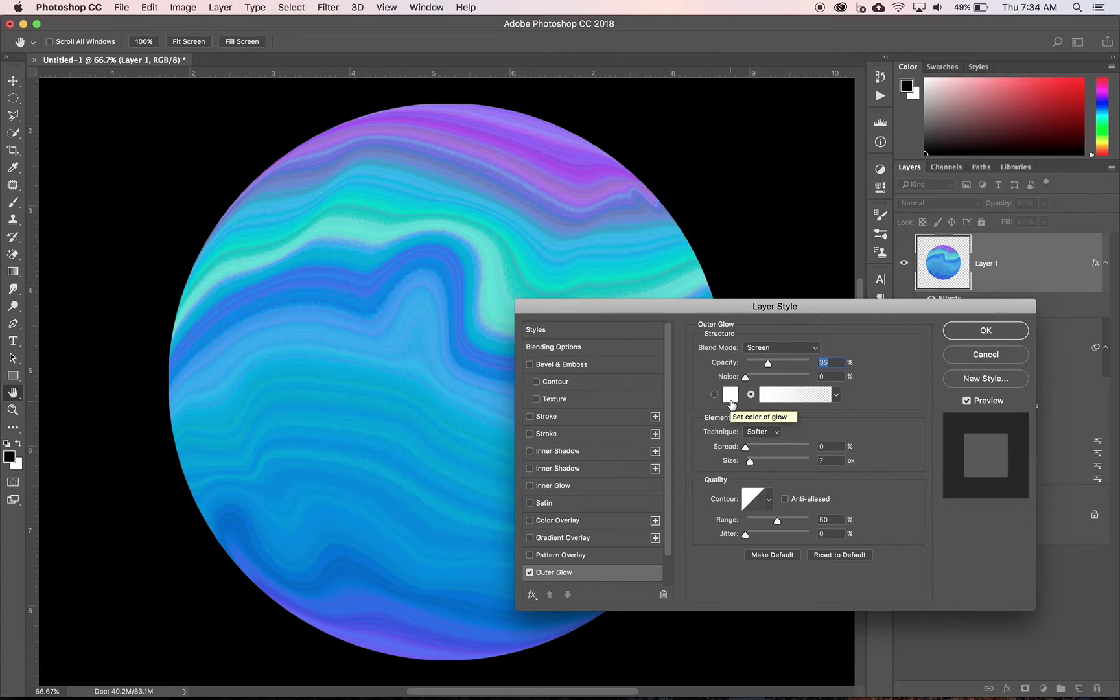
{"action": "left_click", "coordinate": [730, 395]}
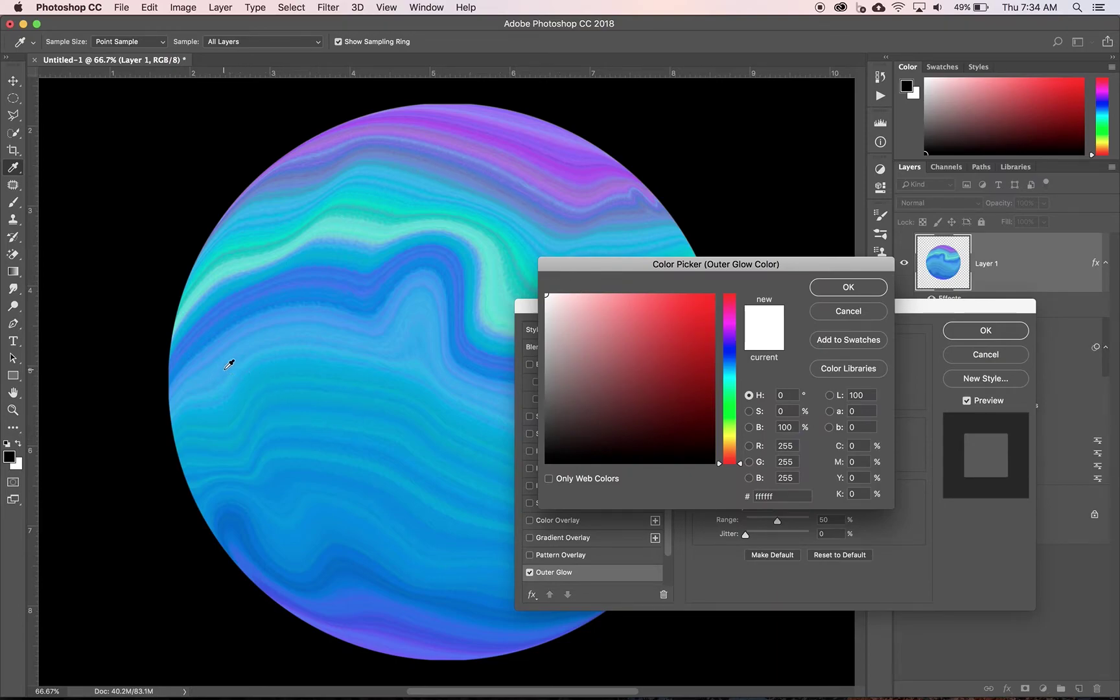
{"action": "left_click", "coordinate": [221, 373]}
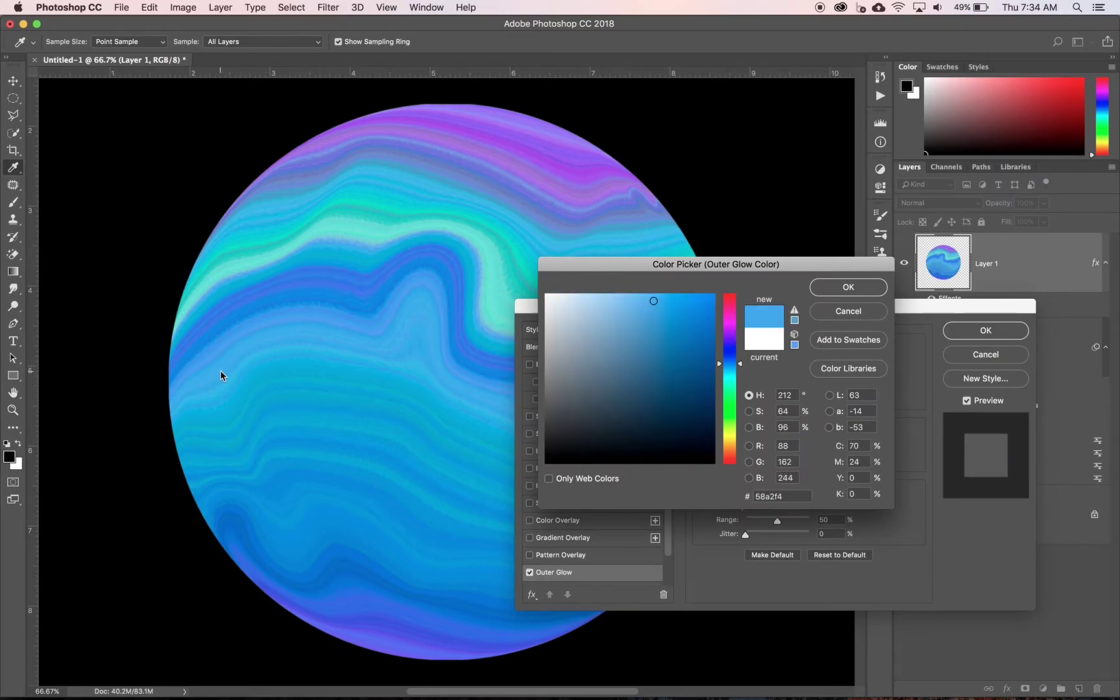
{"action": "left_click", "coordinate": [256, 363]}
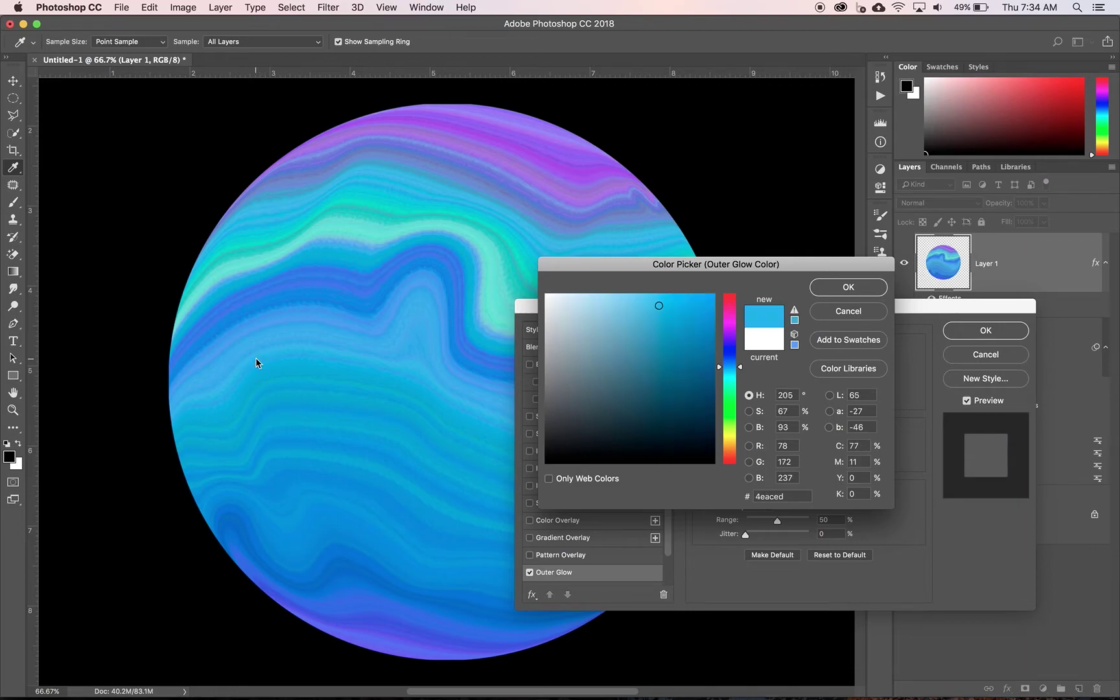
{"action": "left_click", "coordinate": [837, 287]}
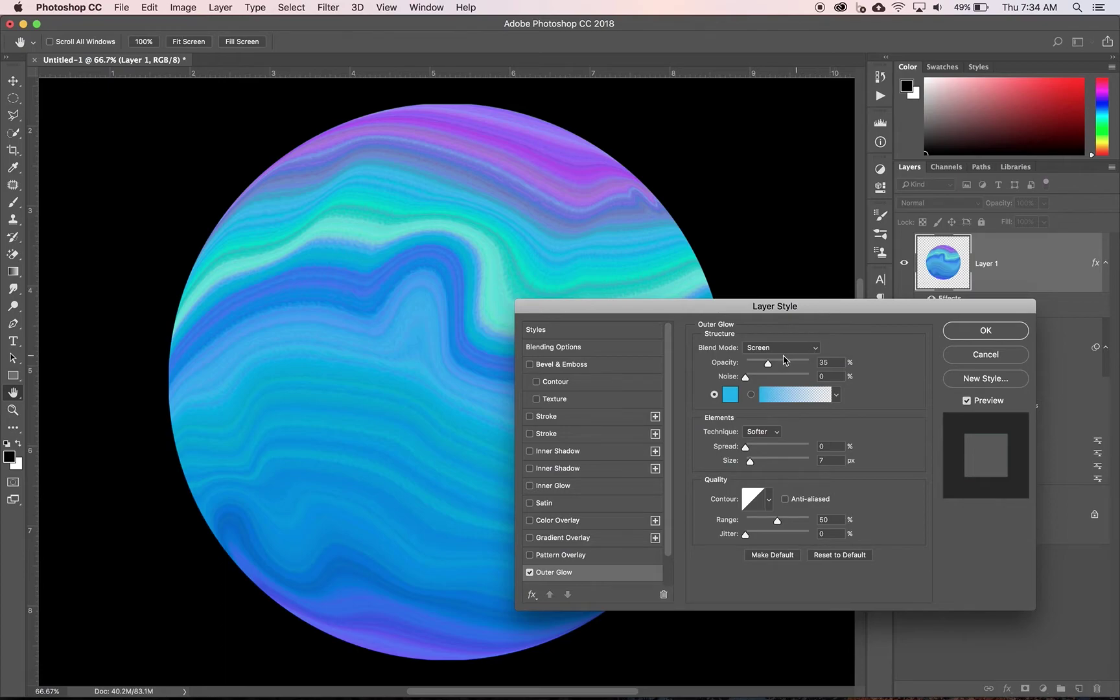
Set the Outer Glow blend mode to Normal and increase its size to about 98 px.
{"action": "left_click", "coordinate": [753, 348]}
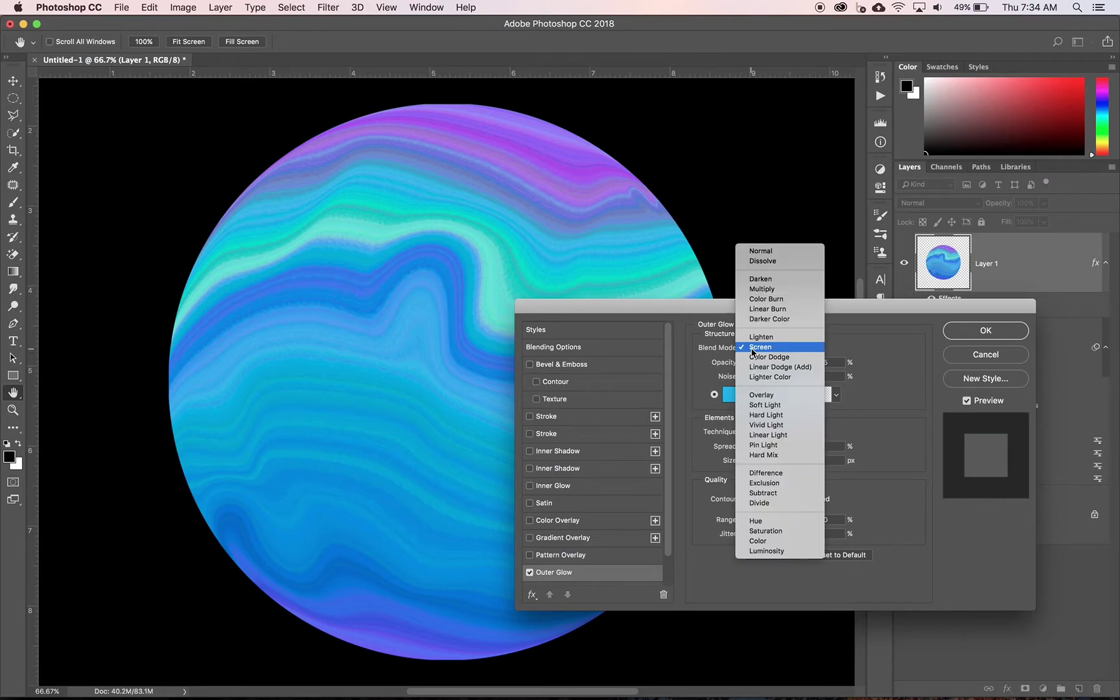
{"action": "left_click", "coordinate": [758, 251]}
{"action": "left_click_drag", "start_coordinate": [750, 462], "coordinate": [775, 463]}
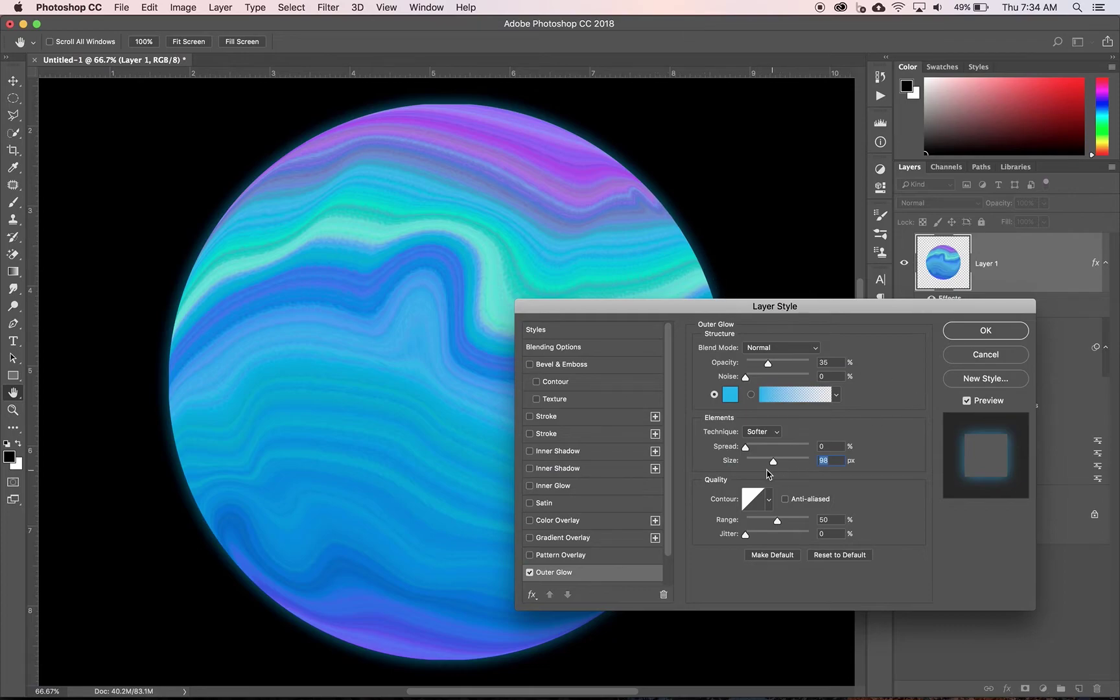
{"action": "mouse_move", "coordinate": [772, 458]}
{"action": "left_mouse_down"}
{"action": "mouse_move", "coordinate": [786, 463]}
{"action": "mouse_move", "coordinate": [775, 463]}
{"action": "left_mouse_up"}
Add an Inner Glow with default settings to Layer 1, sampling its blue glow colour 53a4f1 from the sphere.
{"action": "left_click", "coordinate": [554, 486]}
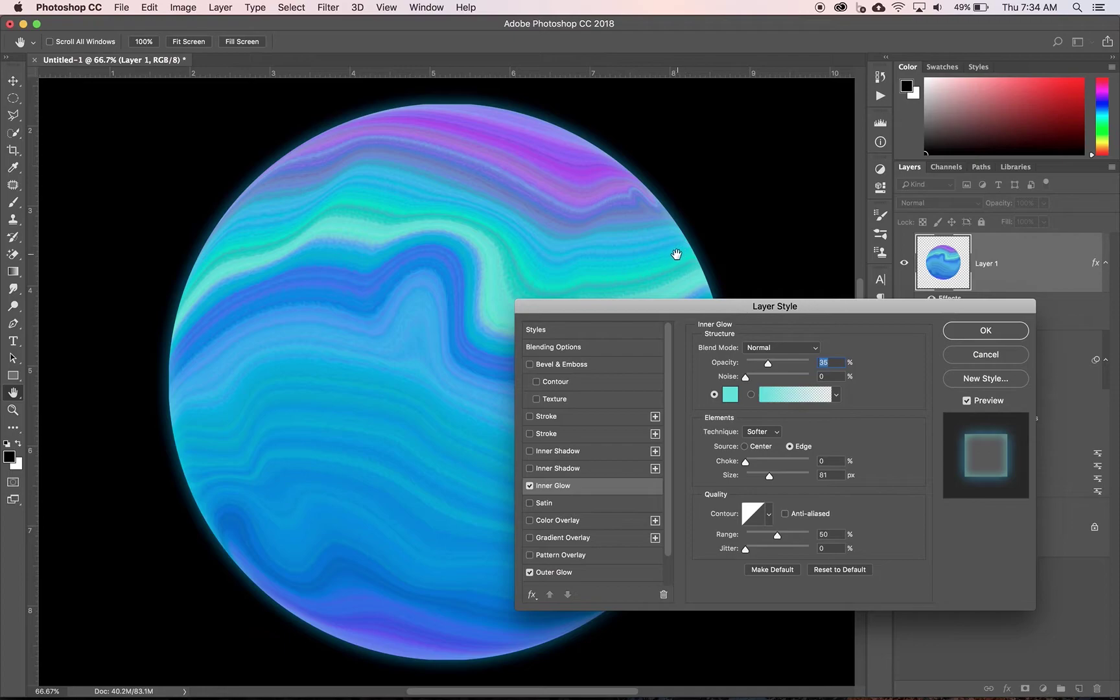
{"action": "left_click", "coordinate": [838, 570]}
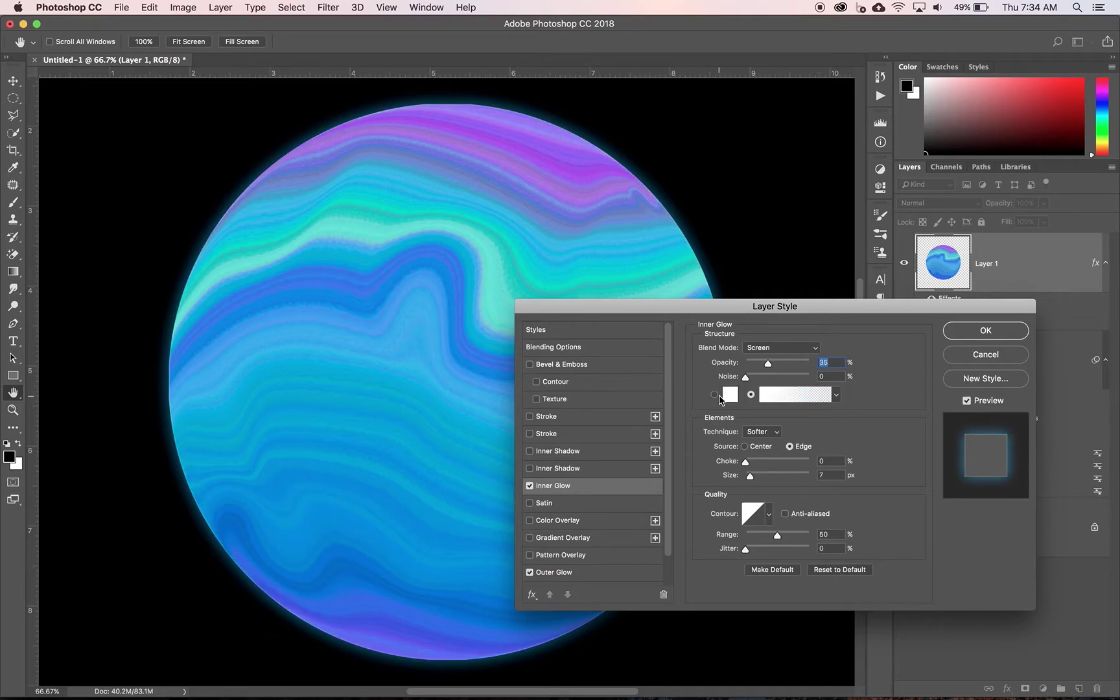
{"action": "left_click", "coordinate": [729, 396]}
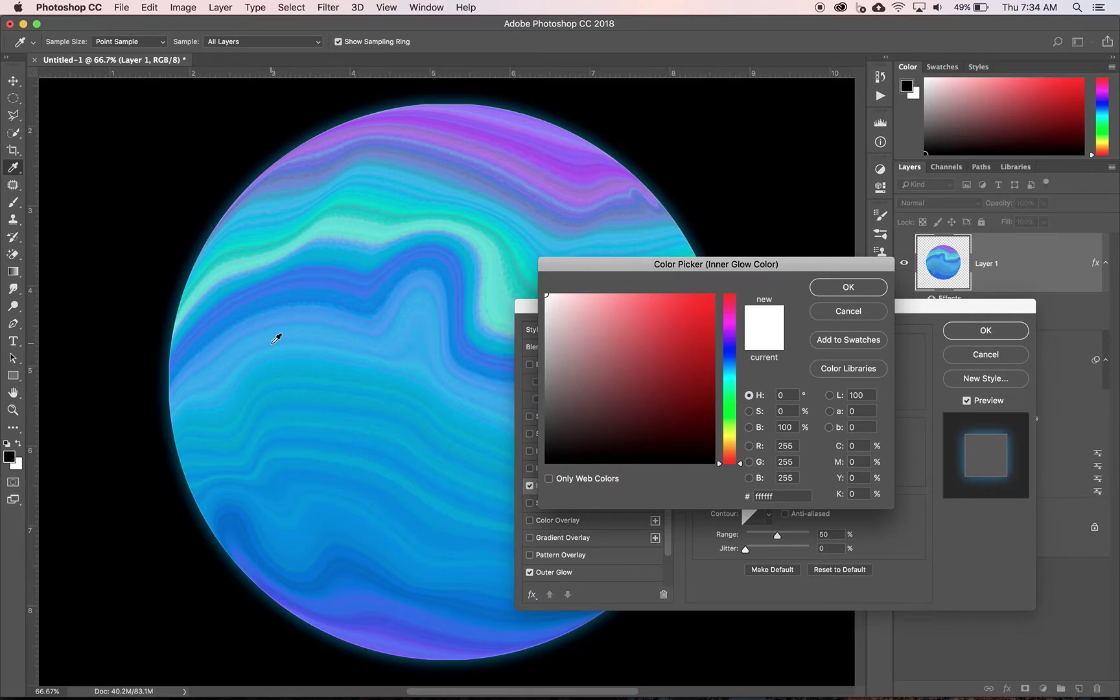
{"action": "left_click", "coordinate": [277, 338]}
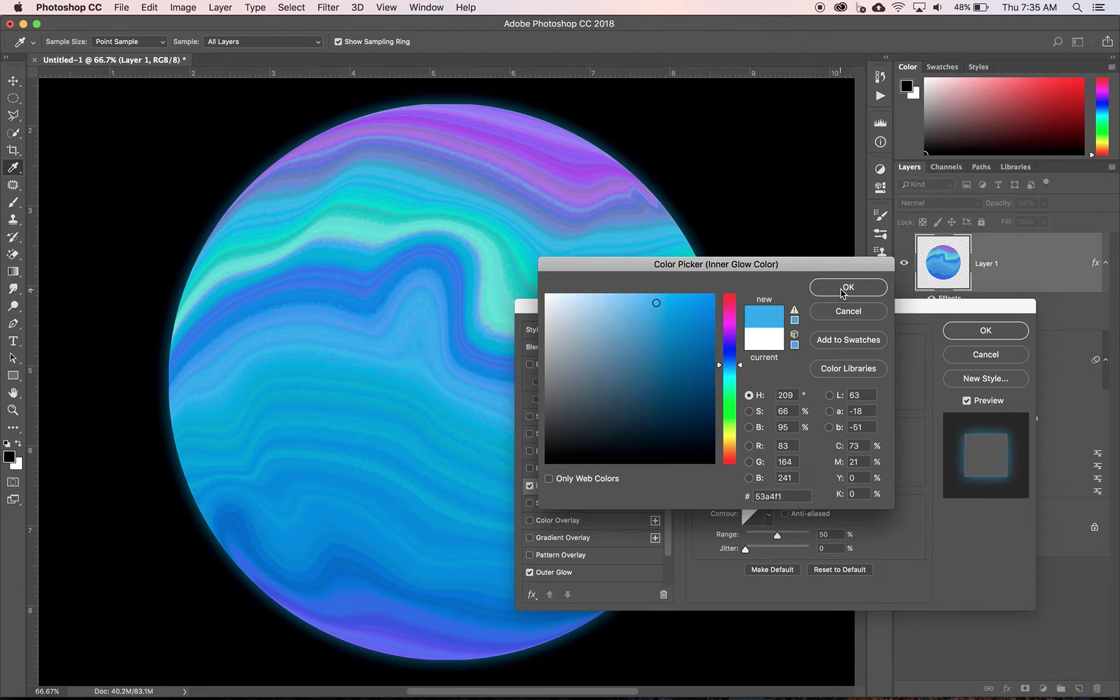
{"action": "left_click", "coordinate": [843, 288]}
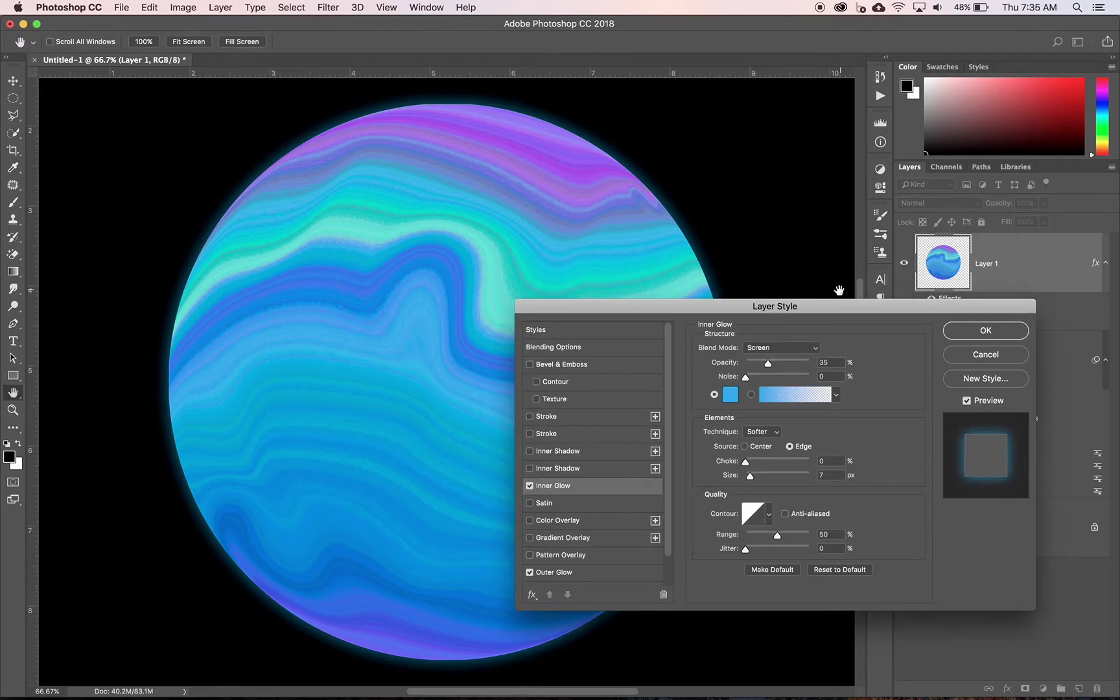
Set the Inner Glow blend mode to Normal and its size to 81 px, and apply the layer style.
{"action": "left_click", "coordinate": [768, 351]}
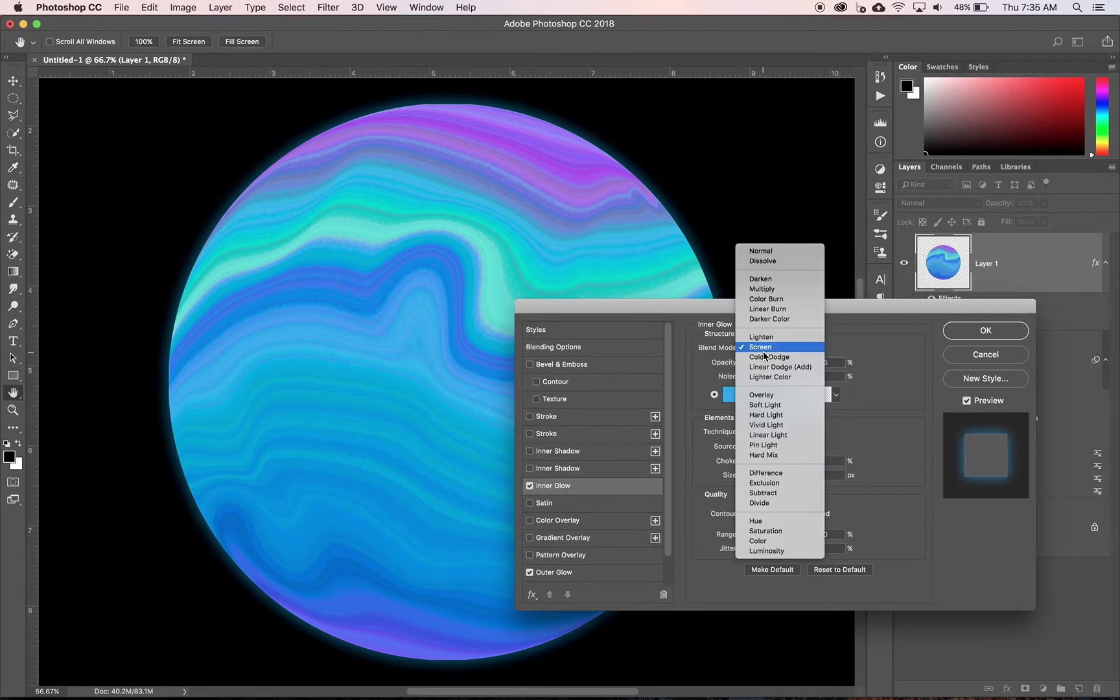
{"action": "left_click", "coordinate": [759, 255]}
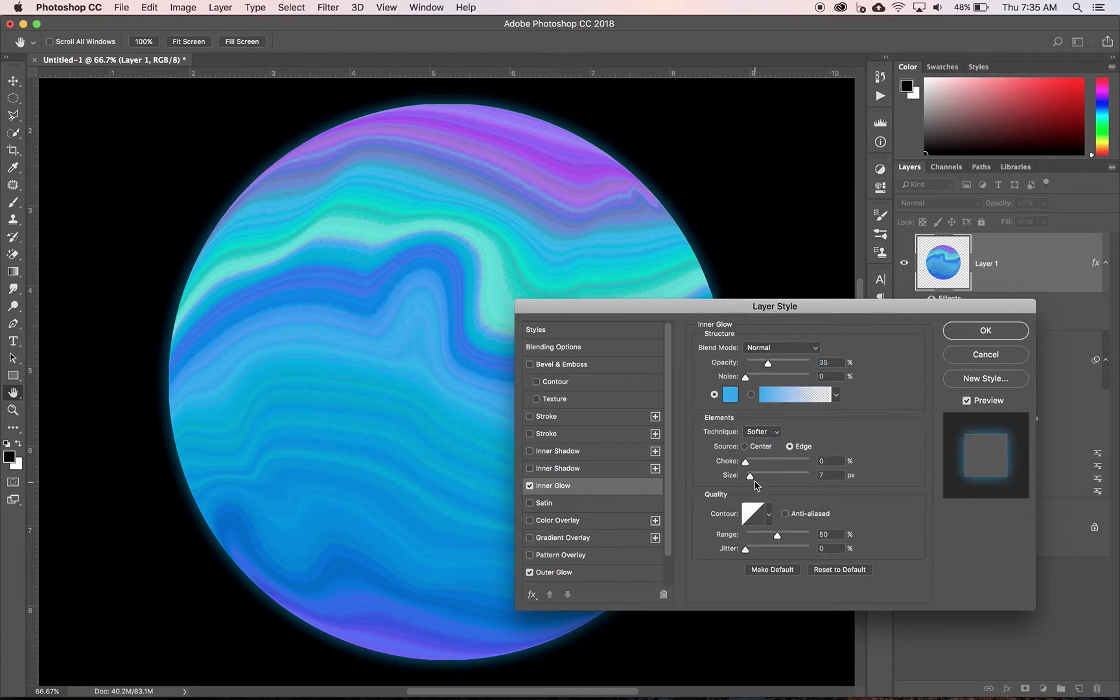
{"action": "left_click_drag", "start_coordinate": [751, 480], "coordinate": [773, 481]}
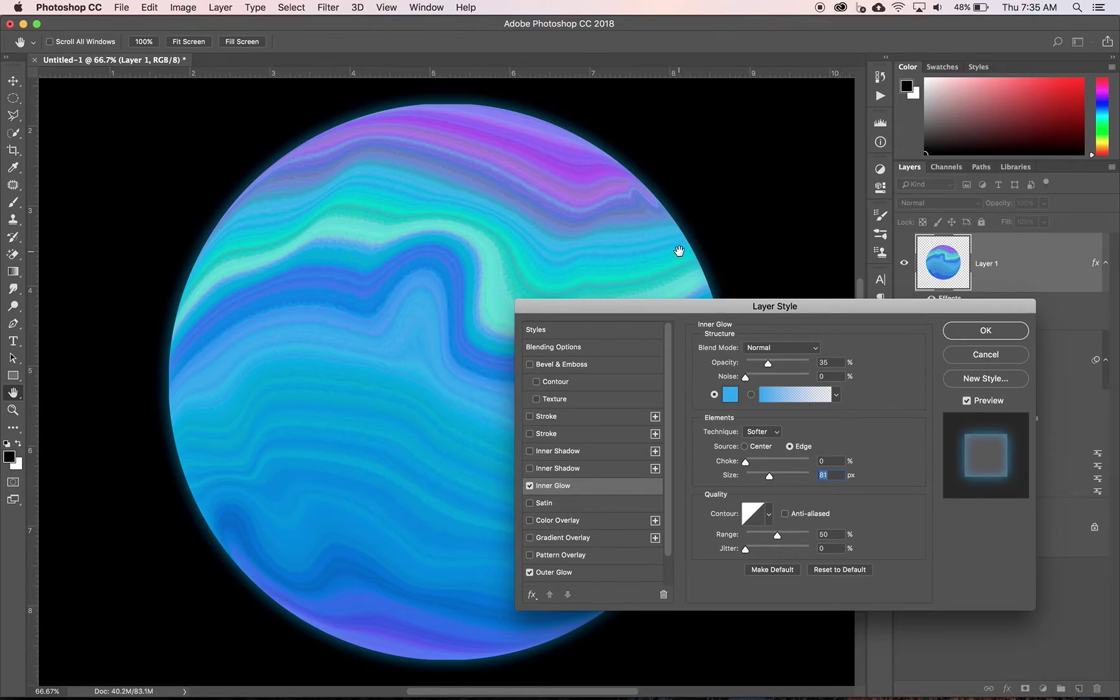
{"action": "left_click", "coordinate": [982, 333]}
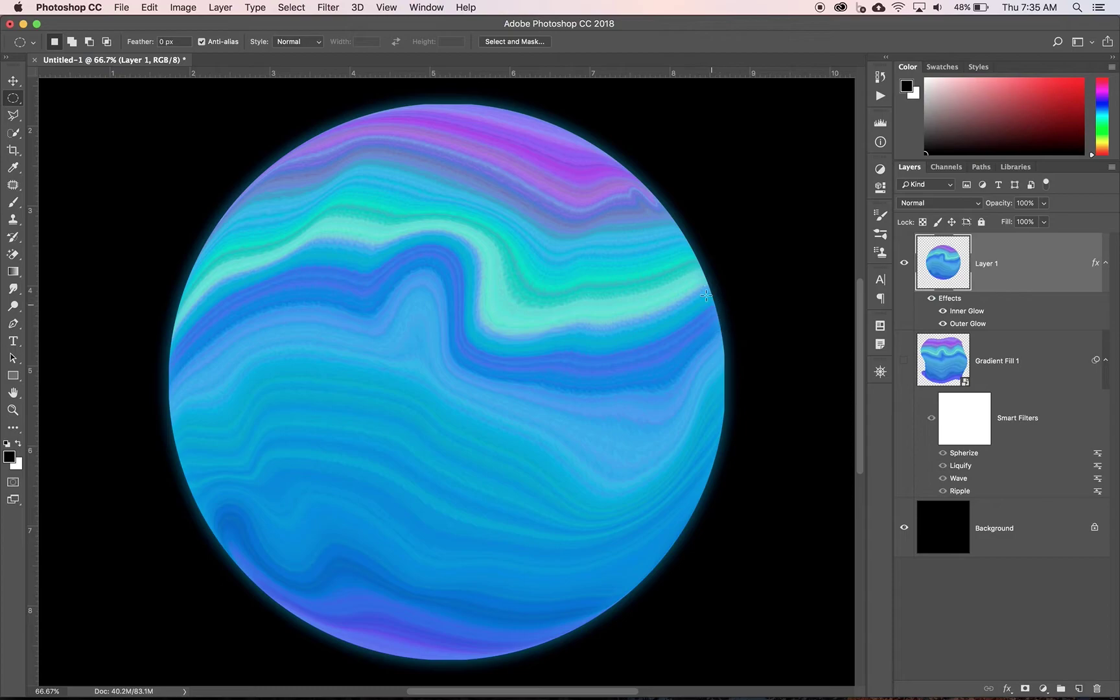
Compare the sphere with and without its glow effects by toggling the visibility of Layer 1's effects.
{"action": "left_click", "coordinate": [931, 299]}
{"action": "left_click", "coordinate": [931, 299]}
{"action": "left_click", "coordinate": [931, 299]}
{"action": "left_click", "coordinate": [931, 299]}
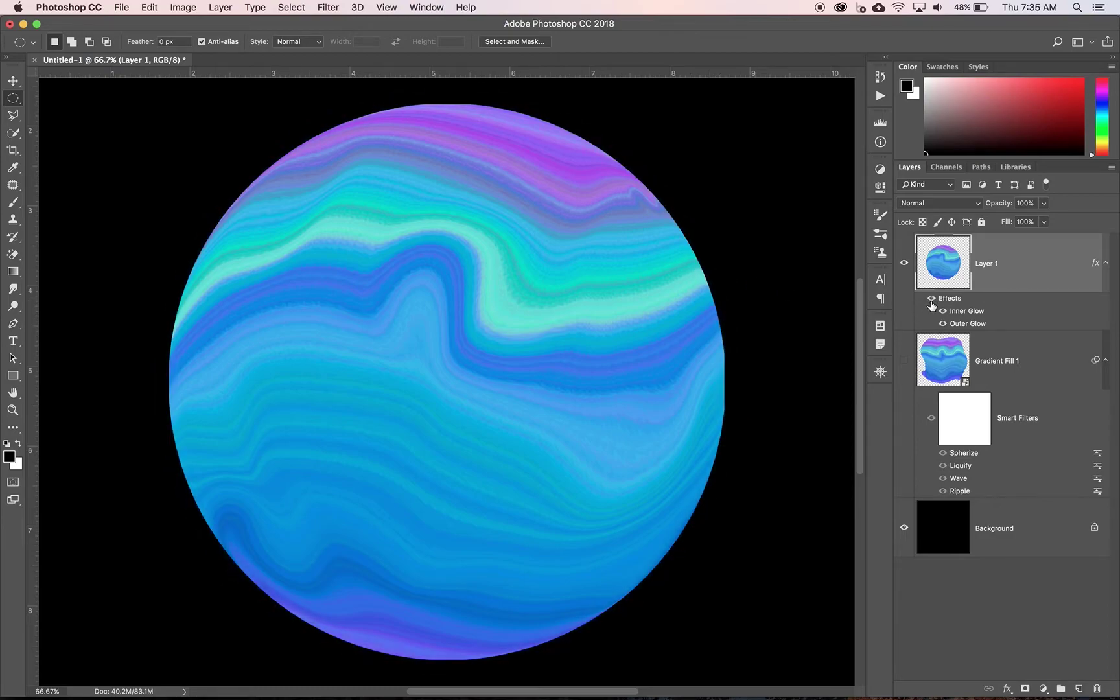
{"action": "left_click", "coordinate": [931, 300]}
{"action": "left_click", "coordinate": [931, 300]}
{"action": "left_click", "coordinate": [932, 301]}
{"action": "left_click", "coordinate": [931, 301]}
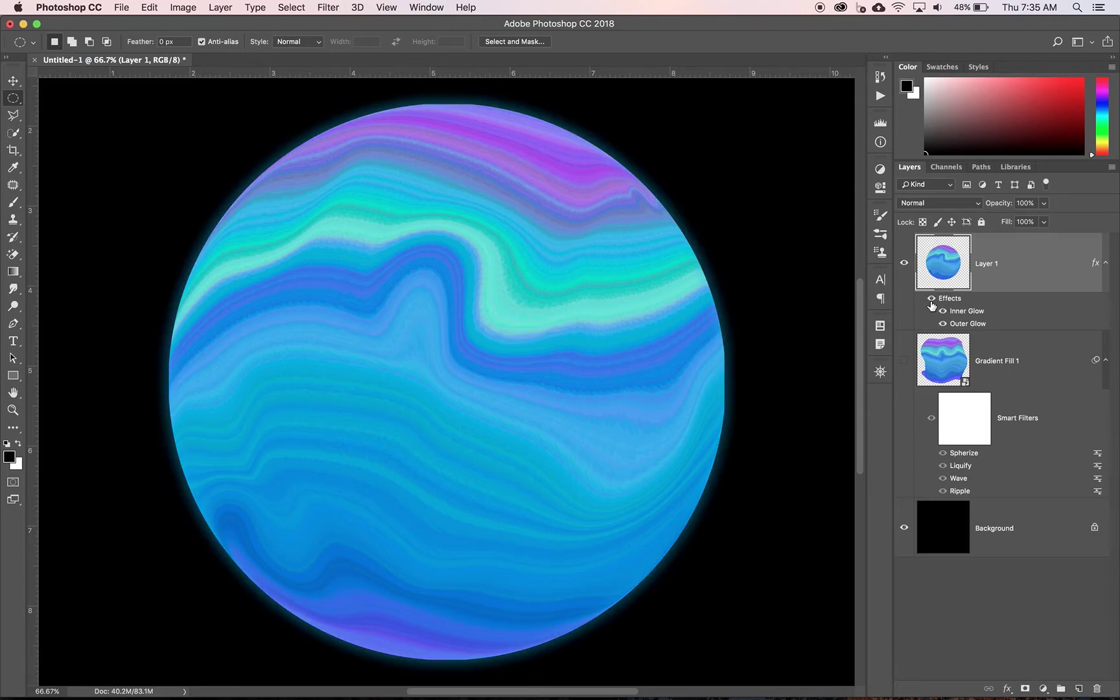
Load the sphere's outline as a selection and merge Layer 1 with a new empty layer above it.
{"action": "left_click", "coordinate": [1078, 689]}
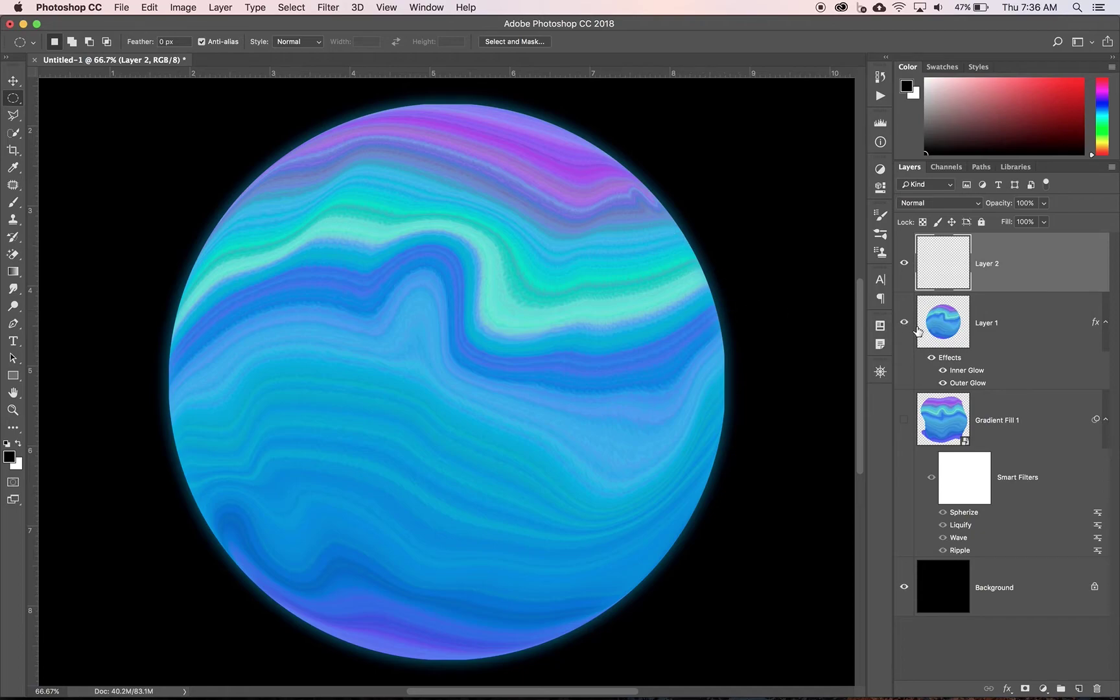
{"action": "left_click", "coordinate": [941, 329]}
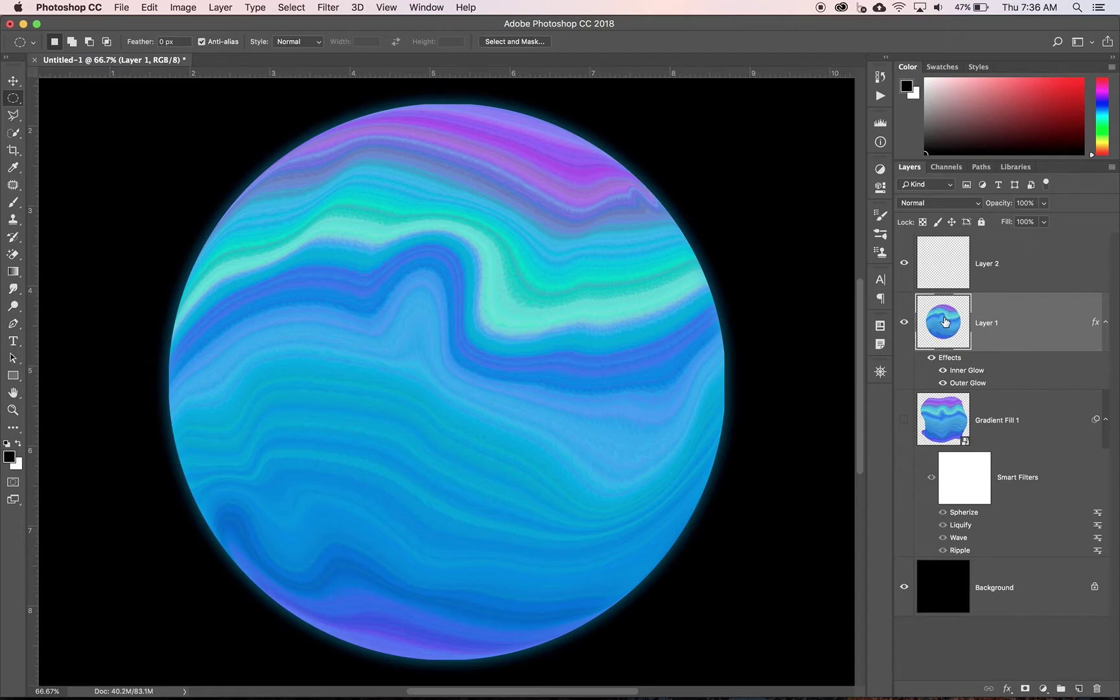
{"action": "left_click", "coordinate": [943, 323], "text": "super"}
{"action": "left_click", "coordinate": [1000, 284], "text": "shift"}
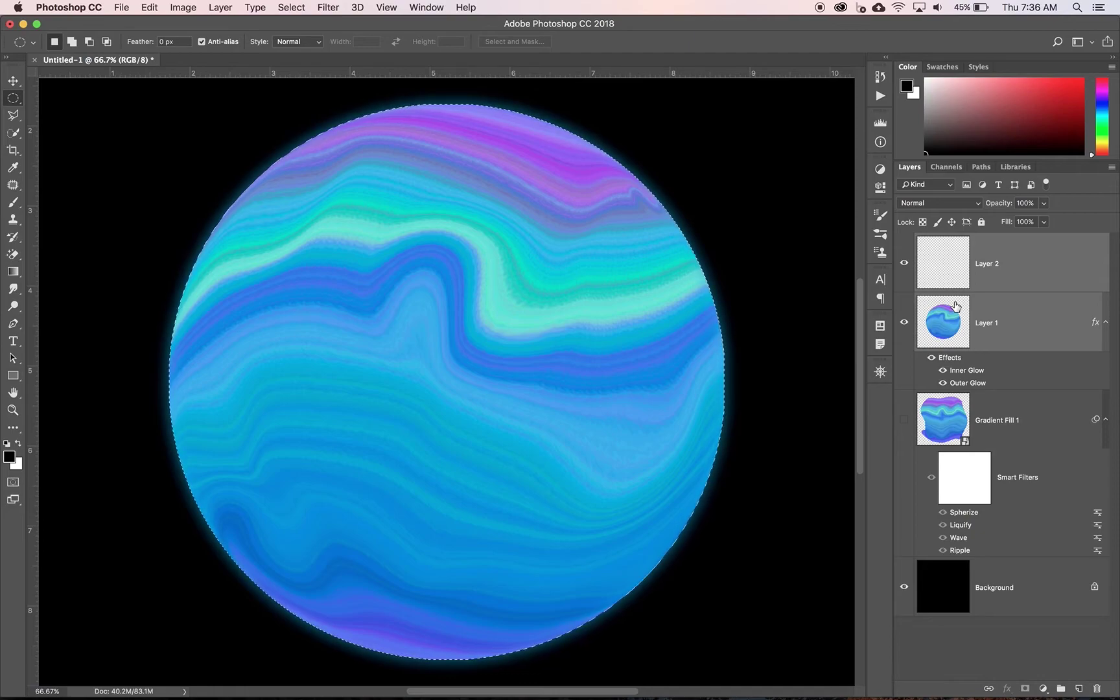
{"action": "key", "text": "super+j"}
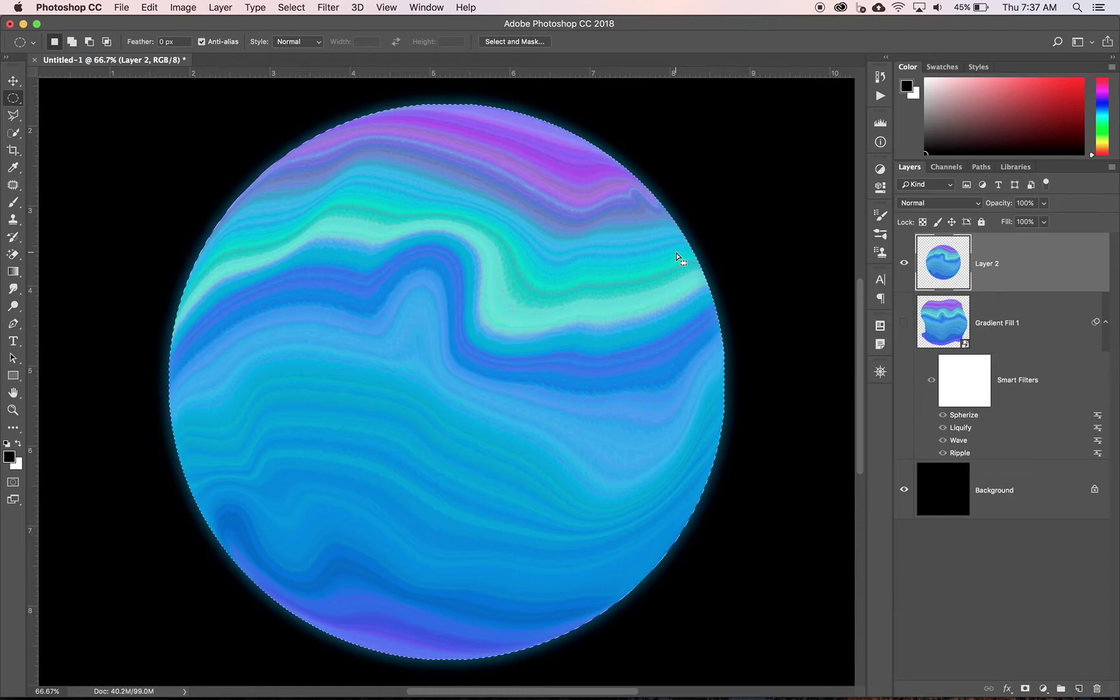
Create a new empty layer above the merged sphere and feather the circular selection by 100 pixels.
{"action": "left_click", "coordinate": [1079, 689]}
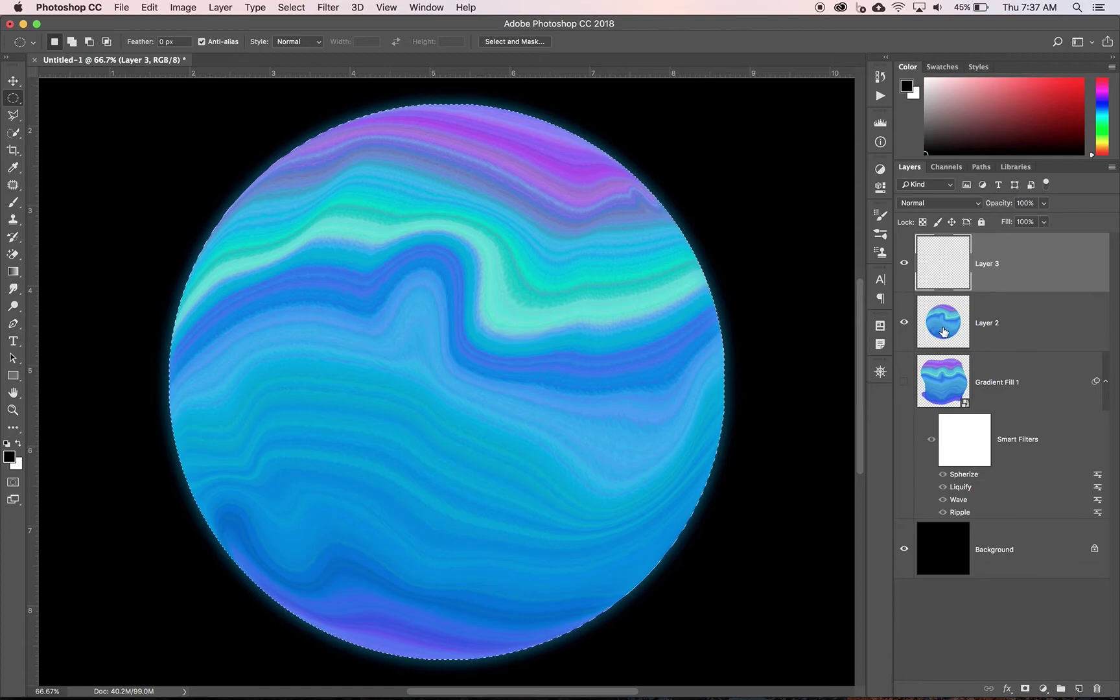
{"action": "left_click", "coordinate": [291, 7]}
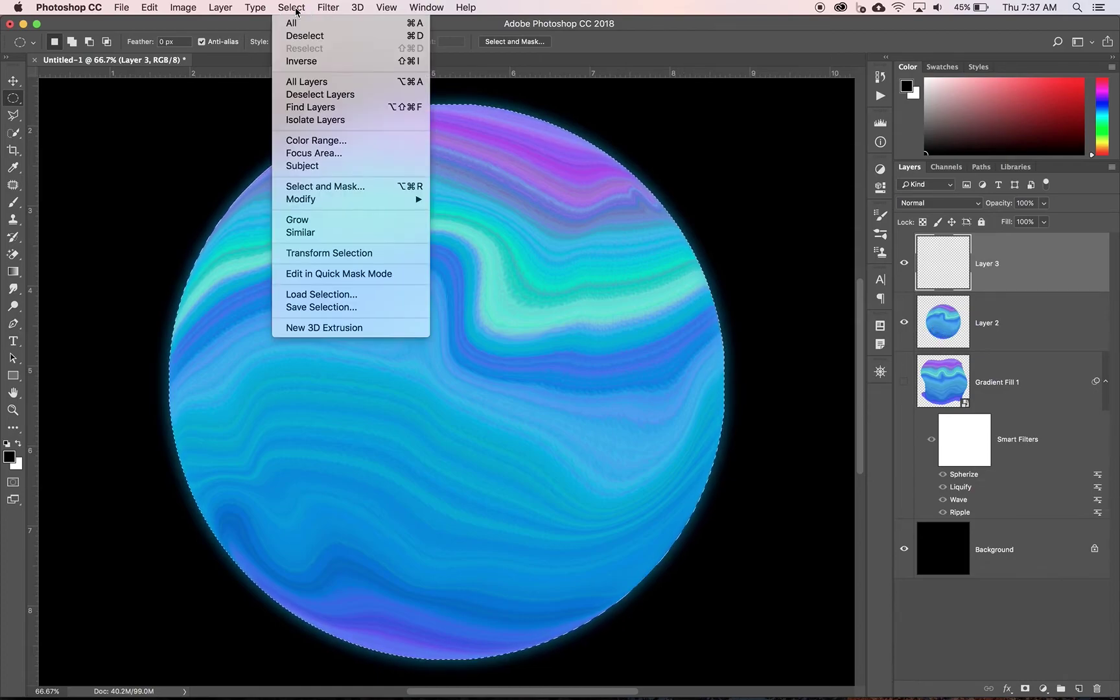
{"action": "mouse_move", "coordinate": [355, 203]}
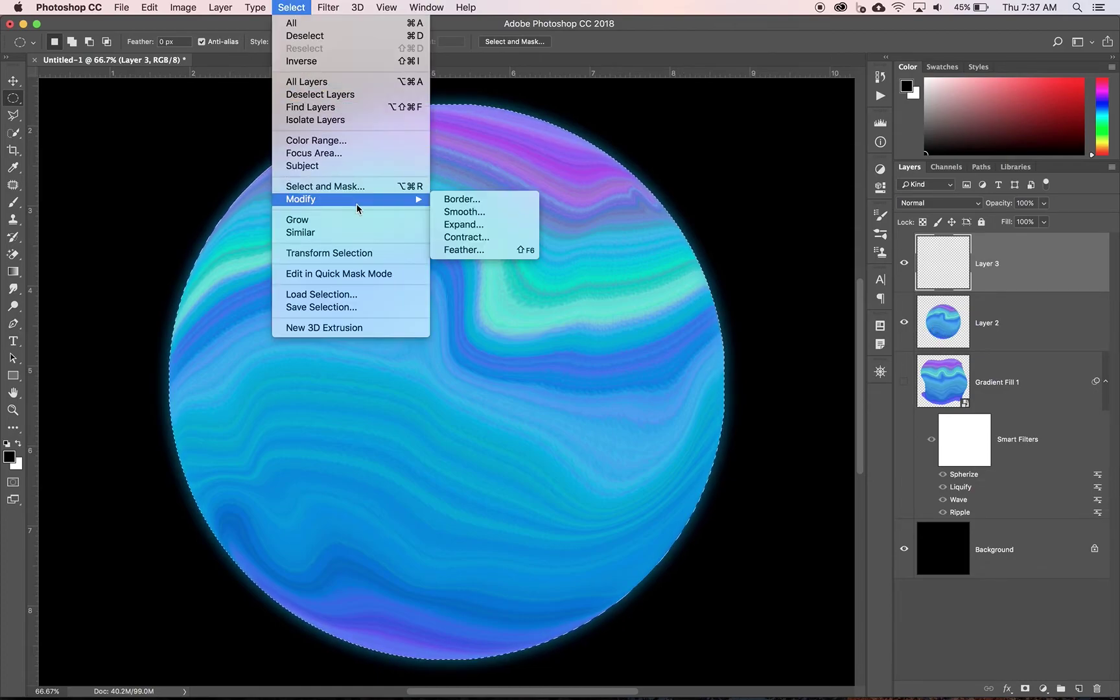
{"action": "left_click", "coordinate": [497, 254]}
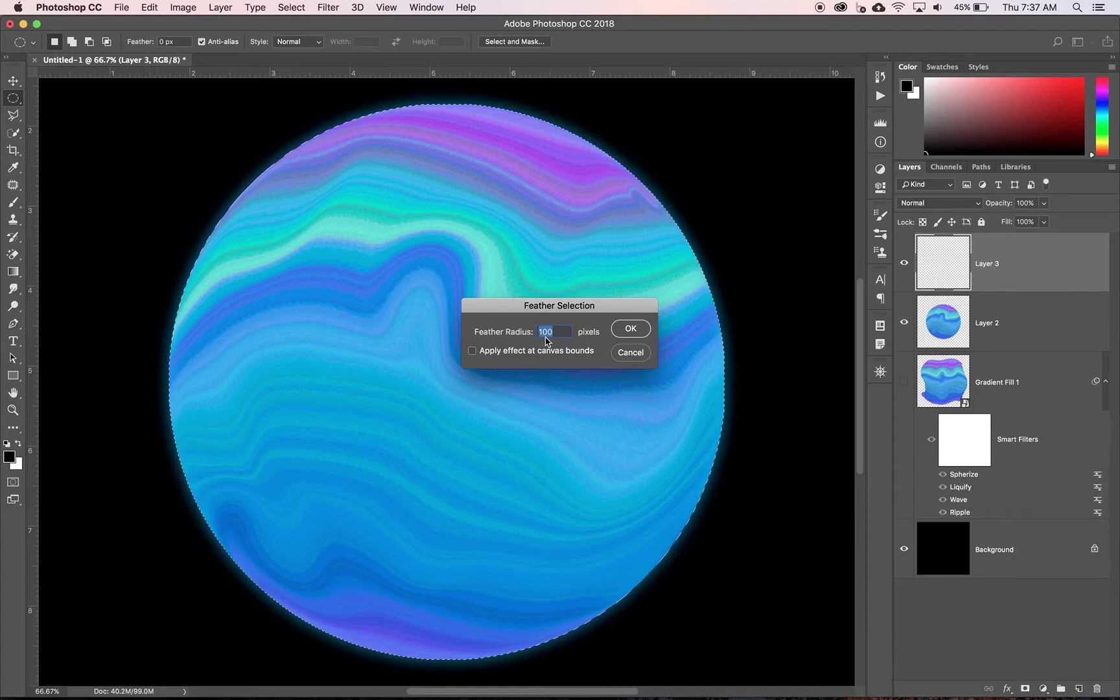
{"action": "left_click", "coordinate": [637, 337]}
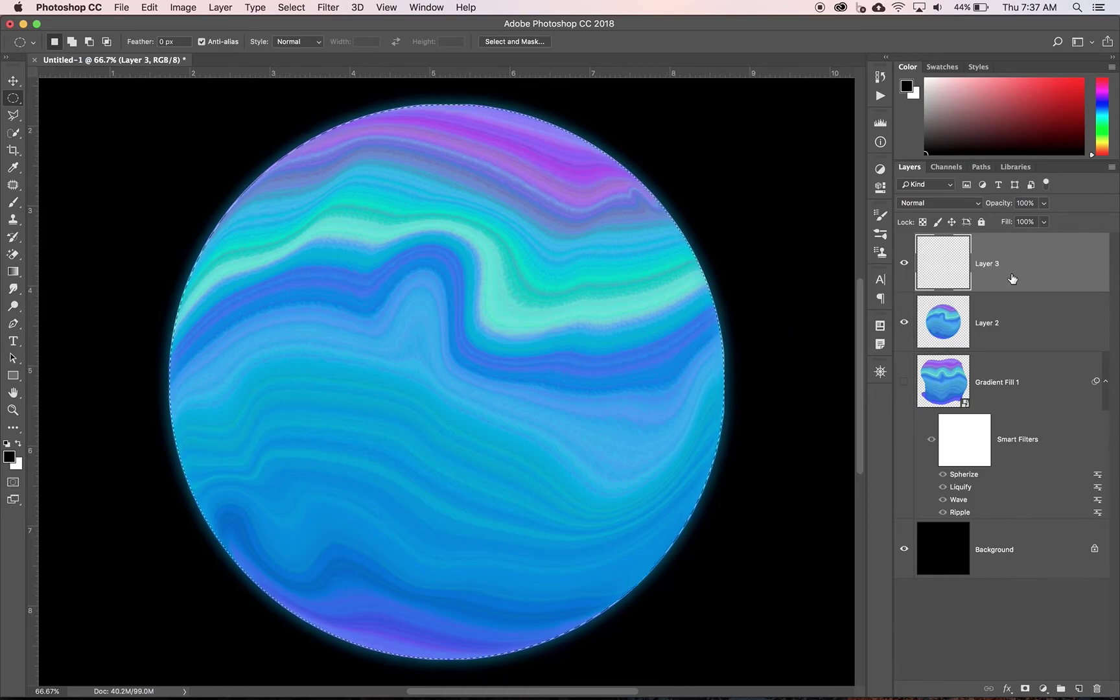
Fill the feathered selection on Layer 3 with black and deselect it.
{"action": "key", "text": "alt+BackSpace"}
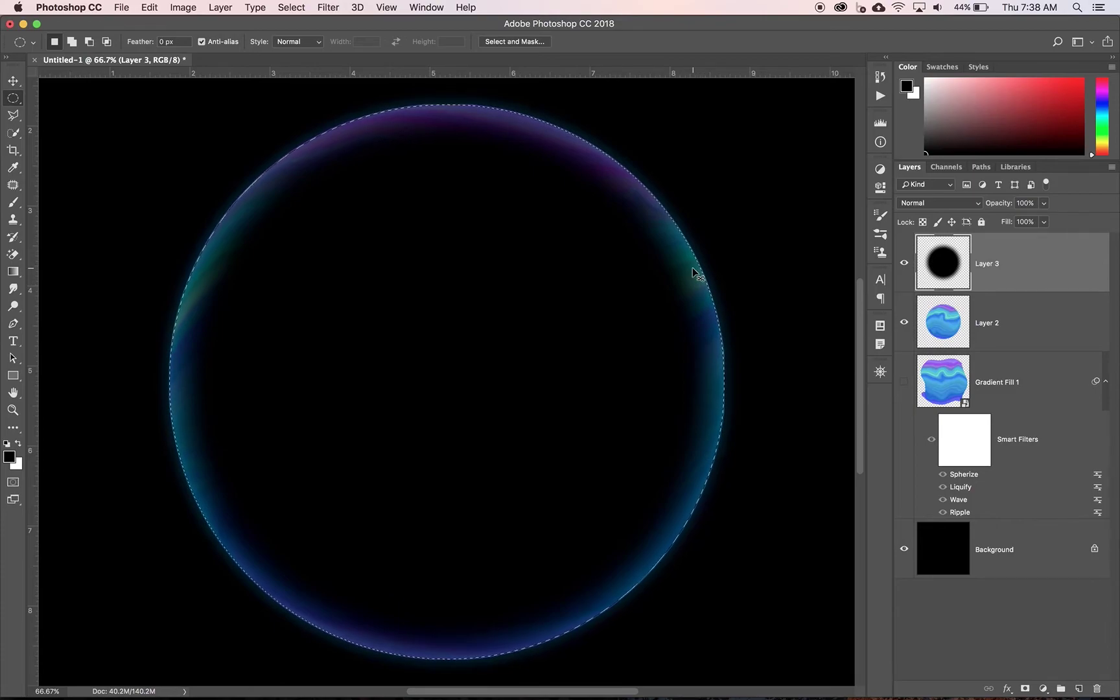
{"action": "key", "text": "super+d"}
{"action": "key", "text": "super+minus"}
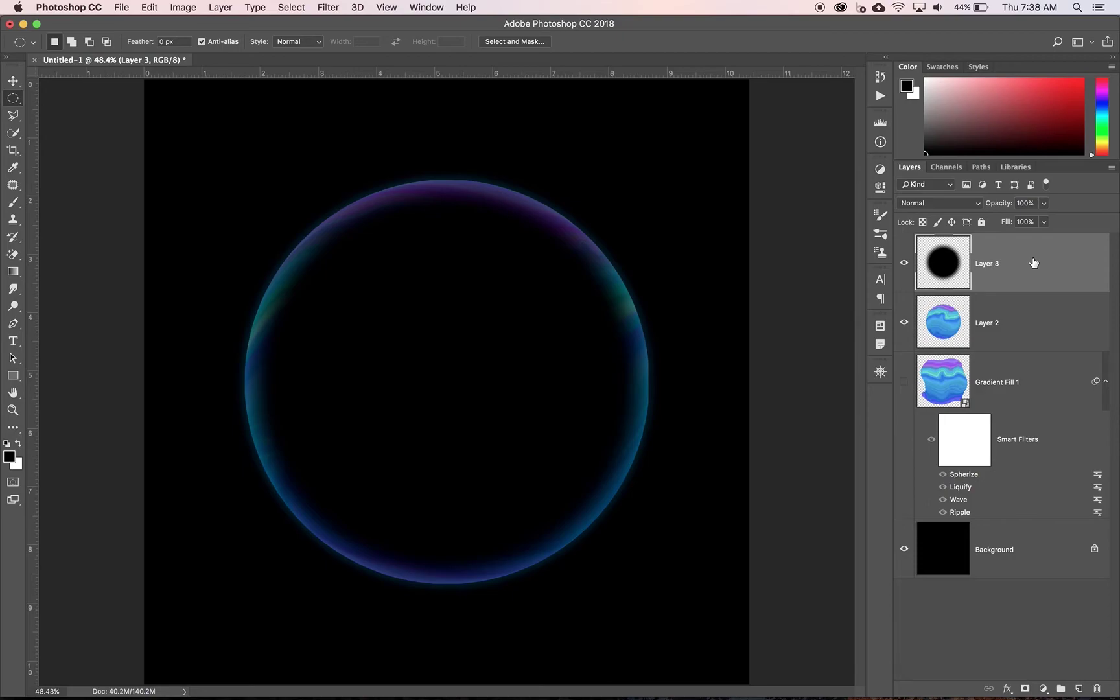
Scale the soft black circle on Layer 3 up to about 116.6% in width and height around its centre.
{"action": "key", "text": "cmd+t"}
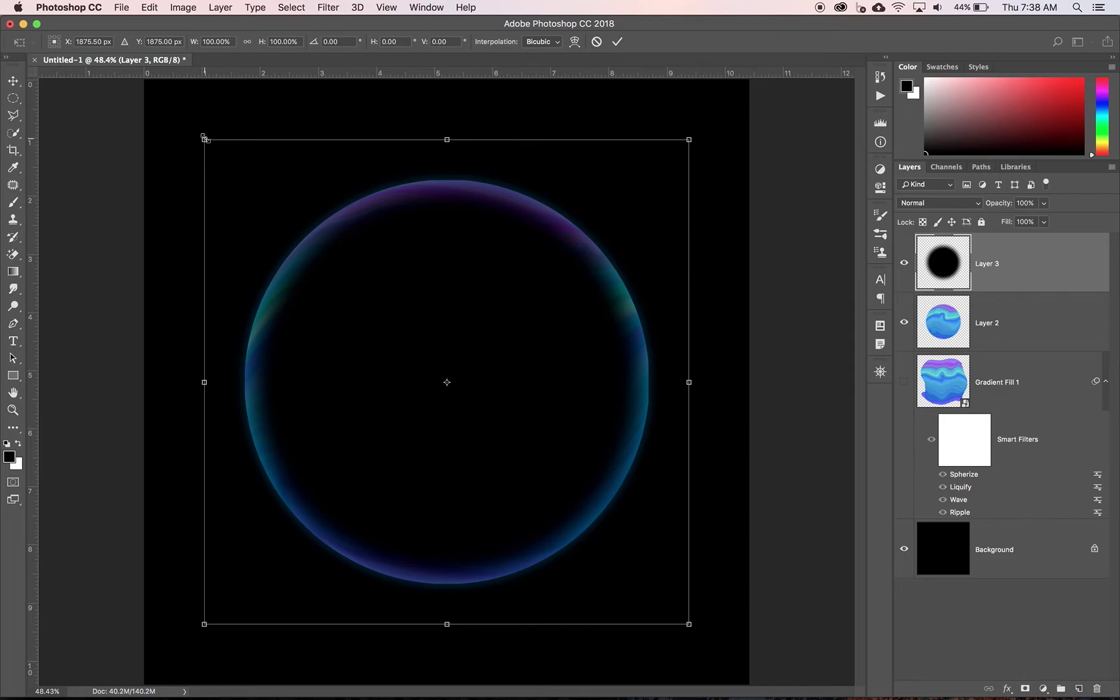
{"action": "left_click_drag", "start_coordinate": [201, 138], "coordinate": [153, 114]}
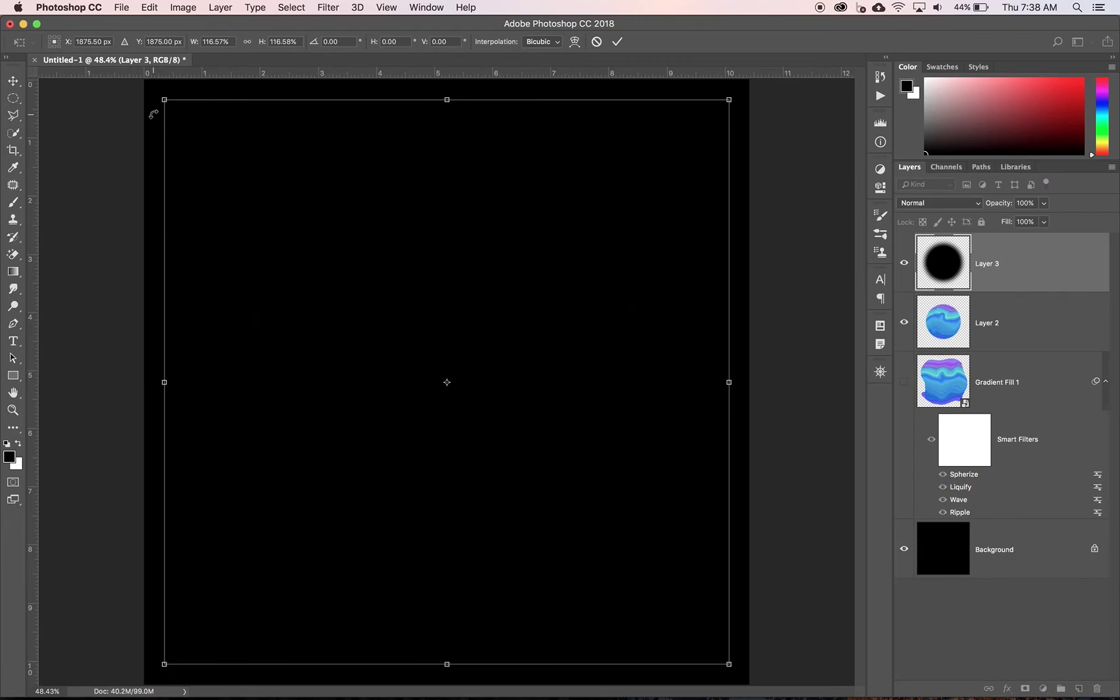
{"action": "key", "text": "Return"}
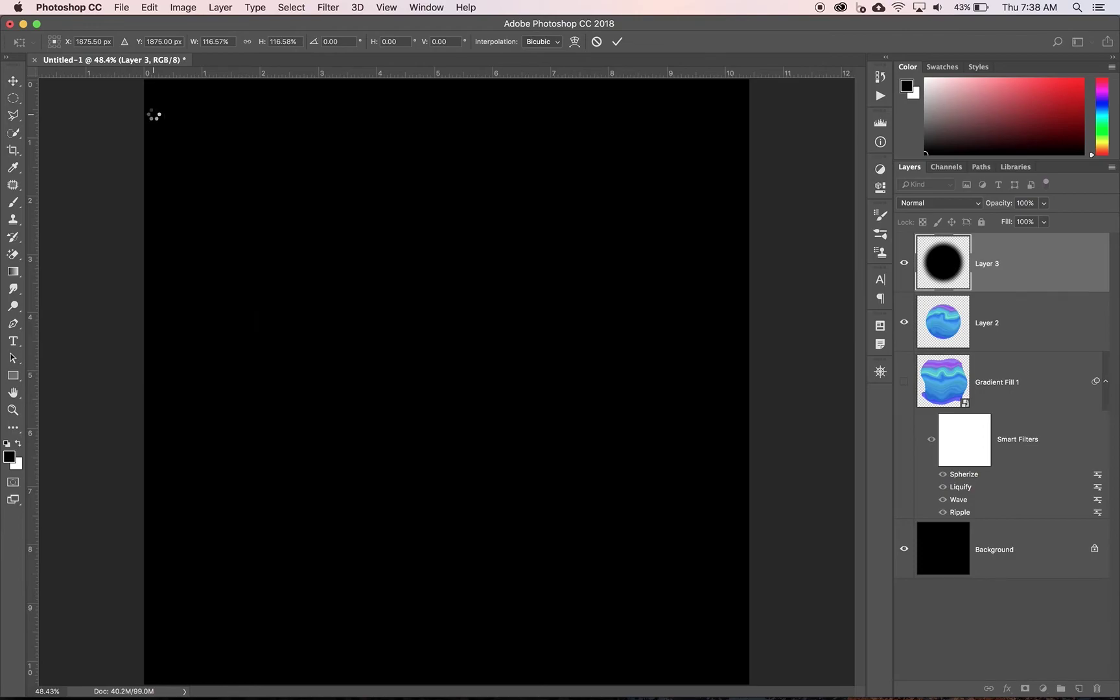
Move the soft black circle on Layer 3 leftward across the sphere, leaving a lit crescent along the sphere's right edge.
{"action": "key", "text": "m"}
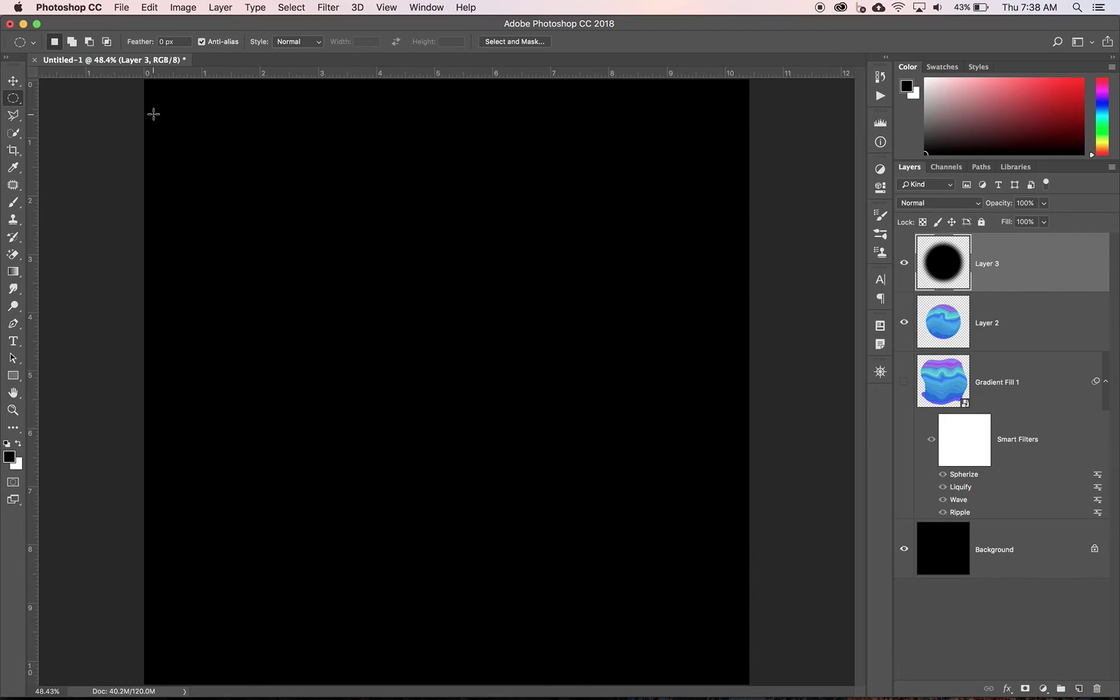
{"action": "left_click", "coordinate": [13, 82]}
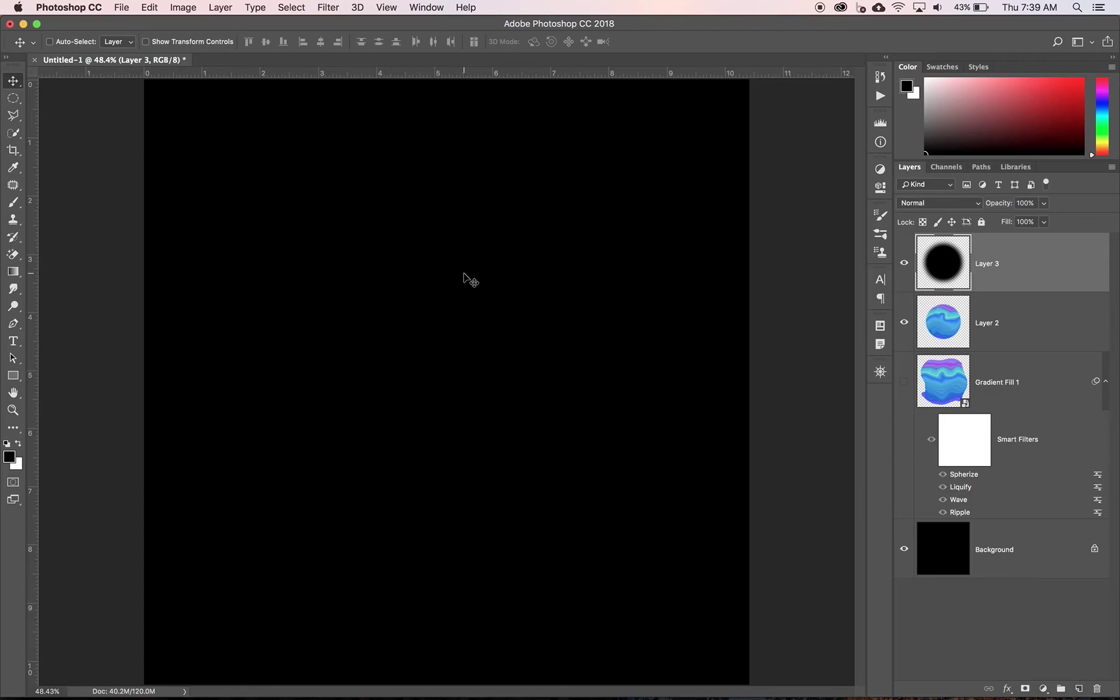
{"action": "left_click_drag", "start_coordinate": [460, 276], "coordinate": [390, 280]}
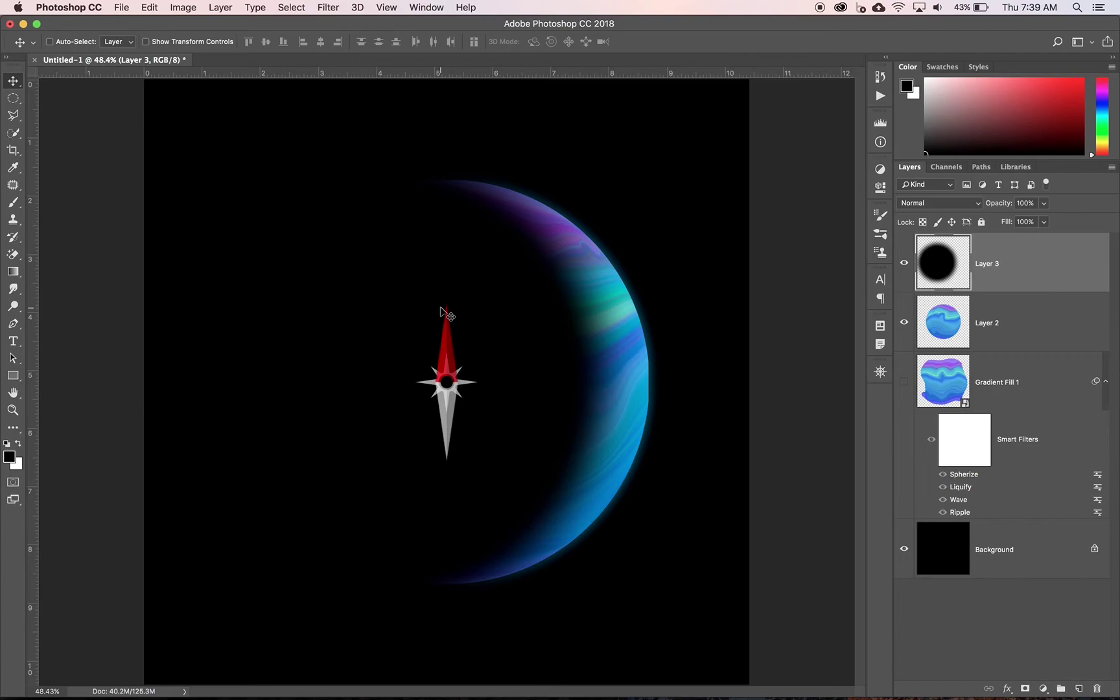
{"action": "left_click_drag", "start_coordinate": [476, 367], "coordinate": [452, 364]}
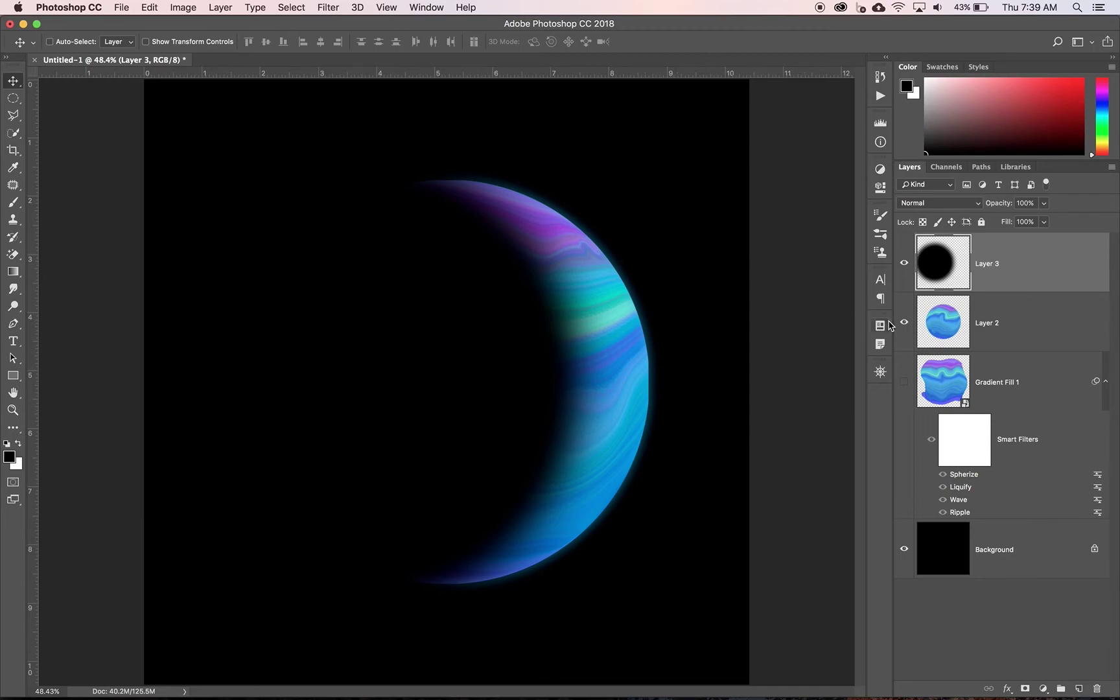
Load the outline of the sphere on Layer 2 as a selection and select Layer 2 and Layer 3 together.
{"action": "left_click", "coordinate": [945, 321]}
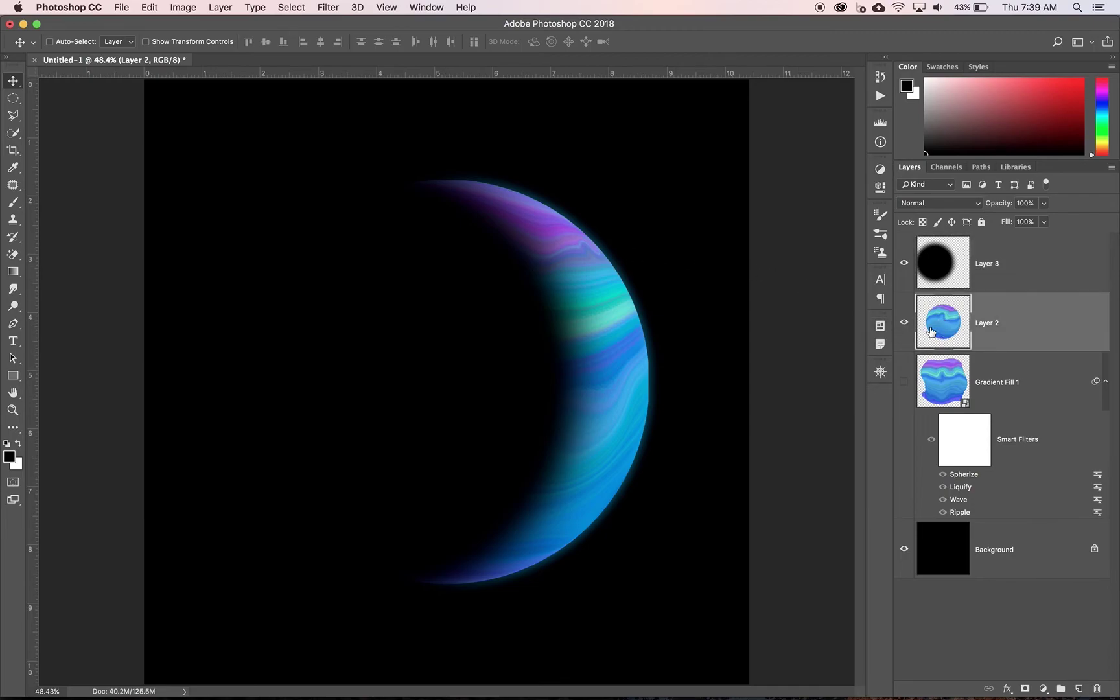
{"action": "key", "text": "super"}
{"action": "left_click", "coordinate": [943, 324], "text": "super"}
{"action": "left_click", "coordinate": [988, 278], "text": "shift"}
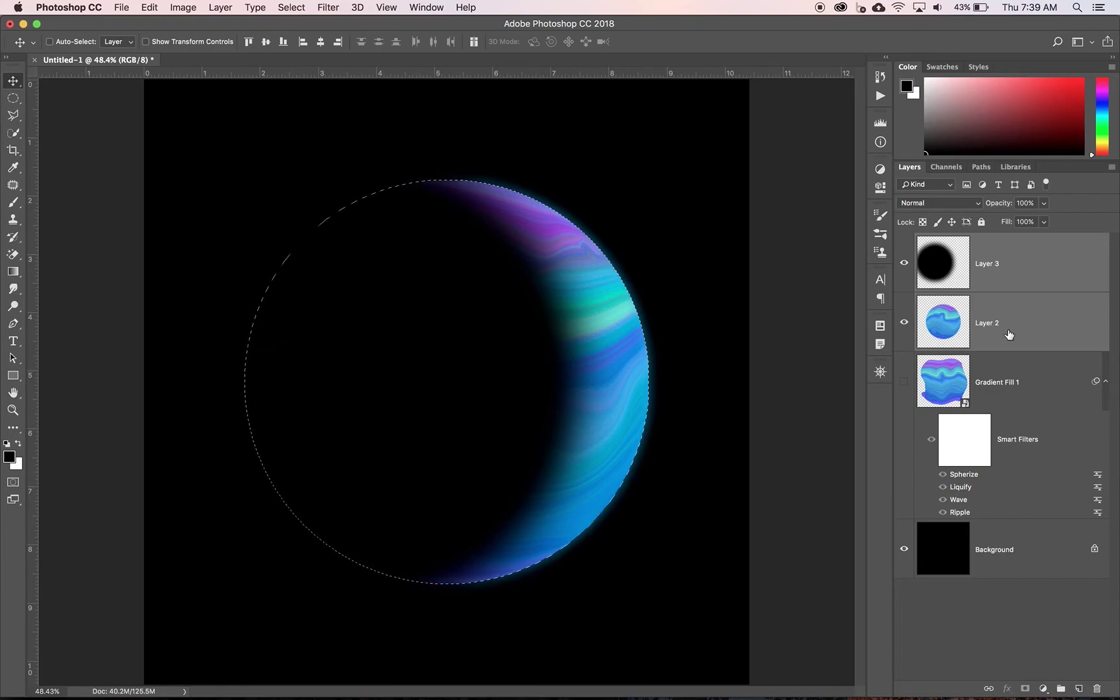
Try to duplicate Layer 2 and Layer 3 with the circular selection active, and undo the duplication.
{"action": "key", "text": "super"}
{"action": "key", "text": "super+j"}
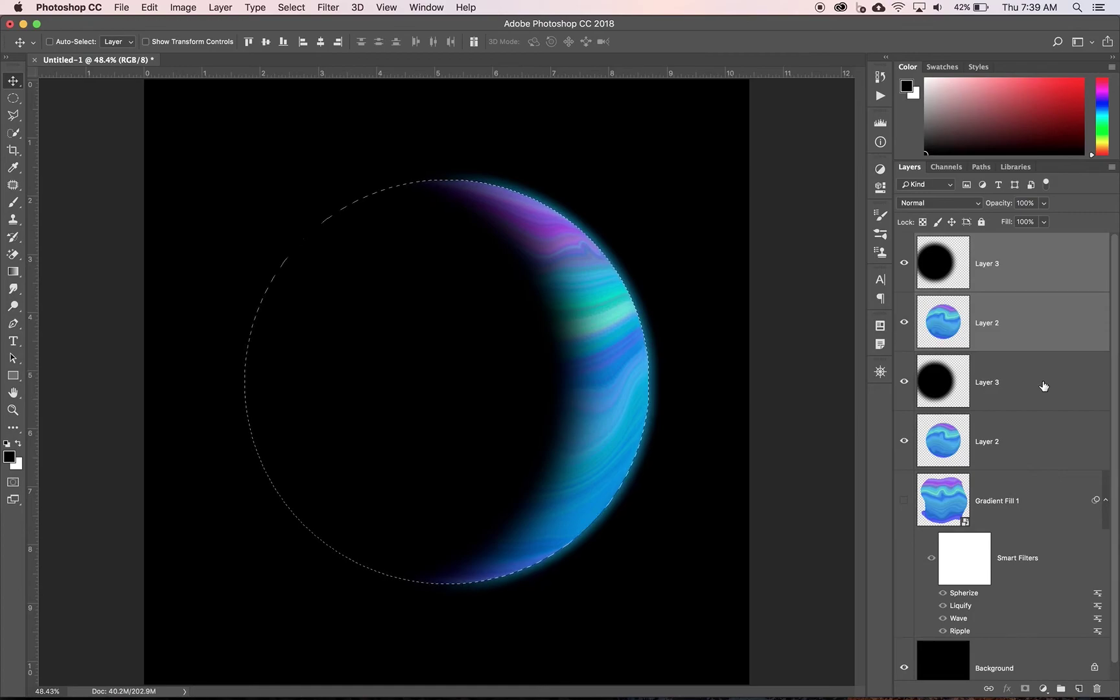
{"action": "key", "text": "super+z"}
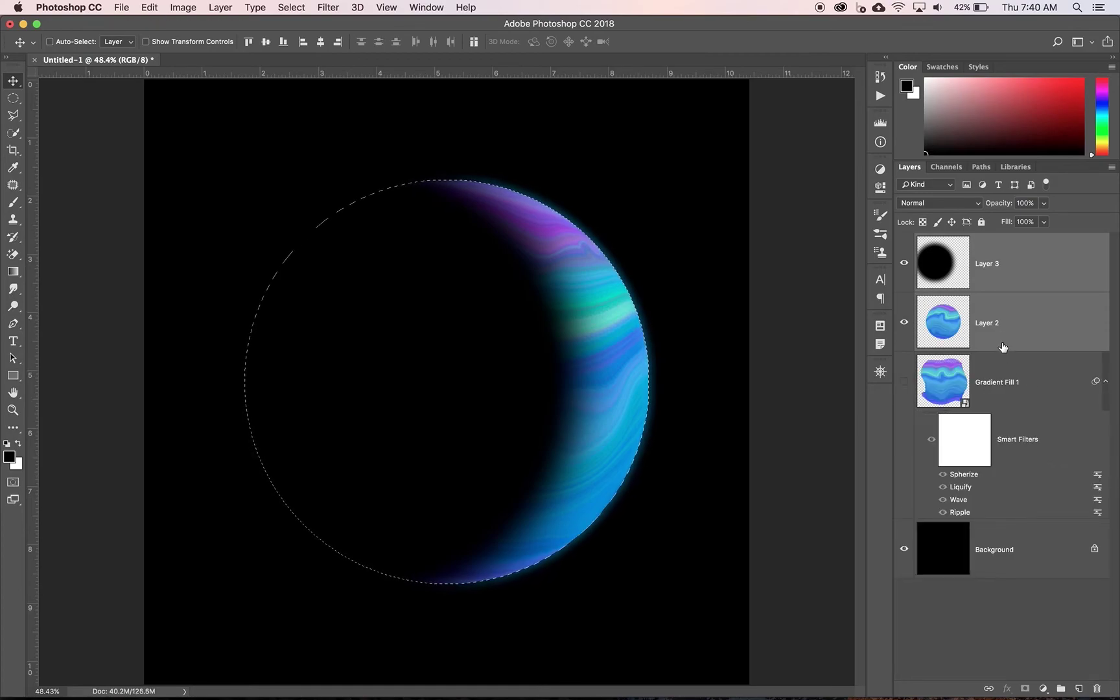
Reselect Layer 2 and Layer 3 and merge them into one layer, keeping the circular selection active.
{"action": "left_click", "coordinate": [1010, 374]}
{"action": "left_click", "coordinate": [1003, 339]}
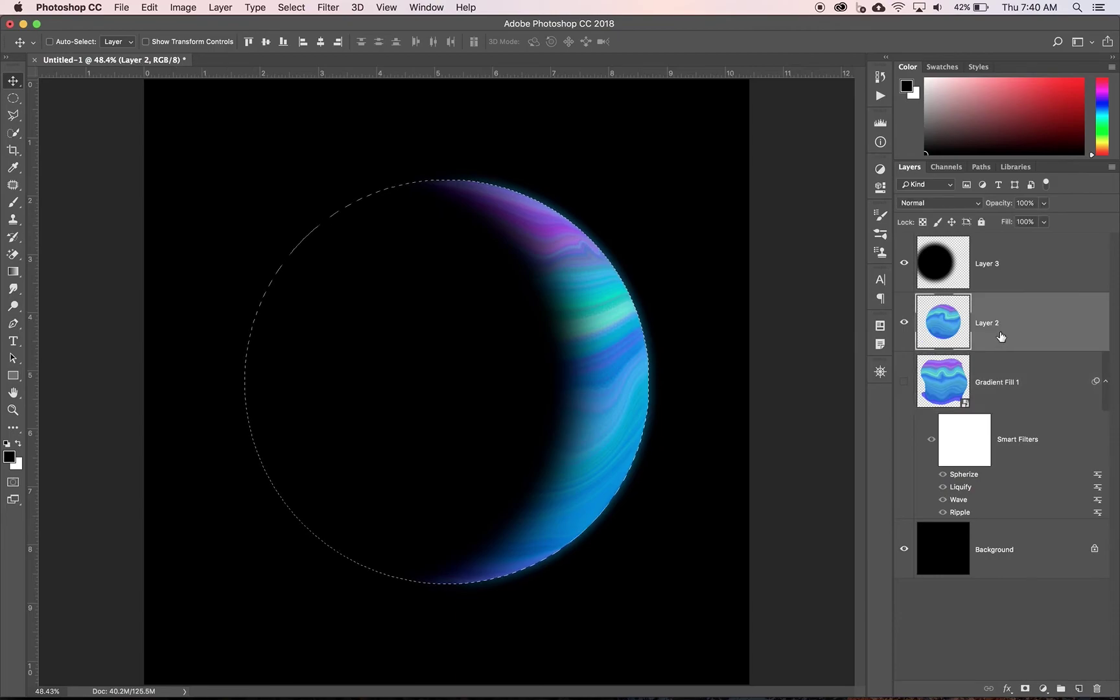
{"action": "left_click", "coordinate": [997, 275], "text": "shift"}
{"action": "key", "text": "super"}
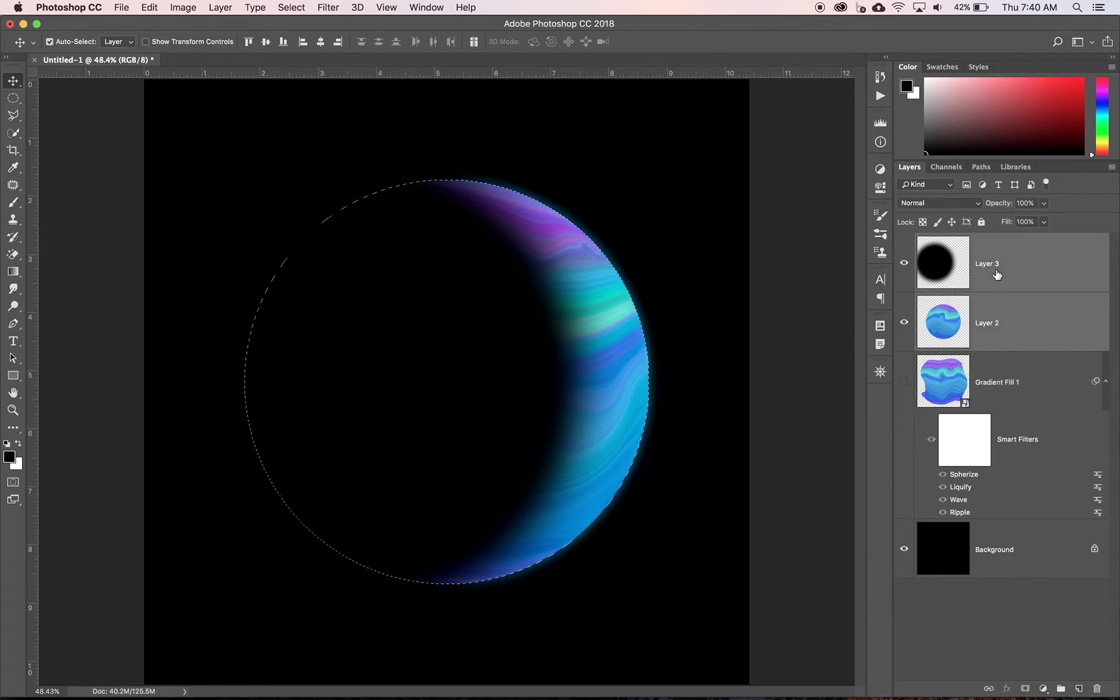
{"action": "key", "text": "super+e"}
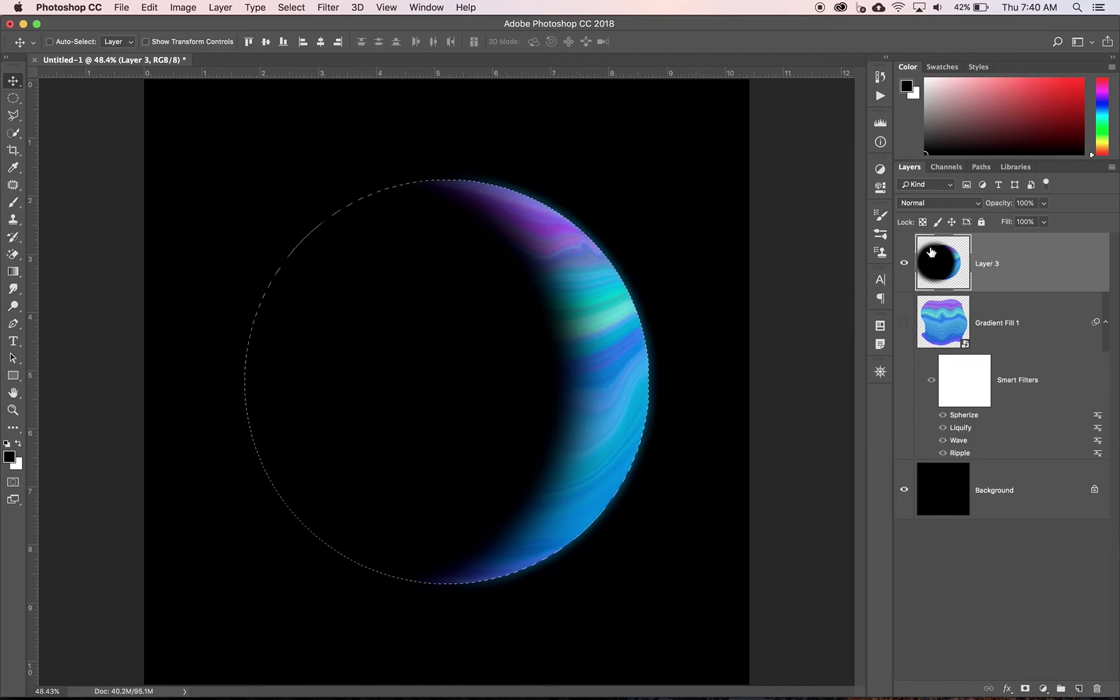
Try to add a layer mask to the merged Layer 3 from the circular selection, and undo it.
{"action": "left_click", "coordinate": [1025, 689]}
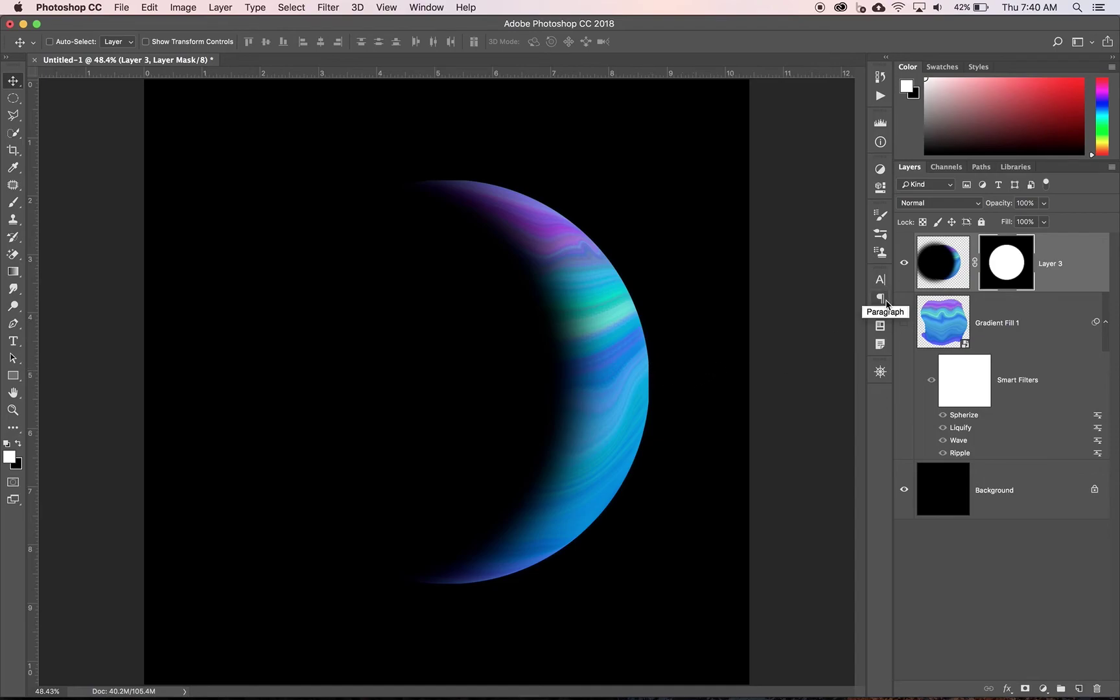
{"action": "key", "text": "super"}
{"action": "key", "text": "super+z"}
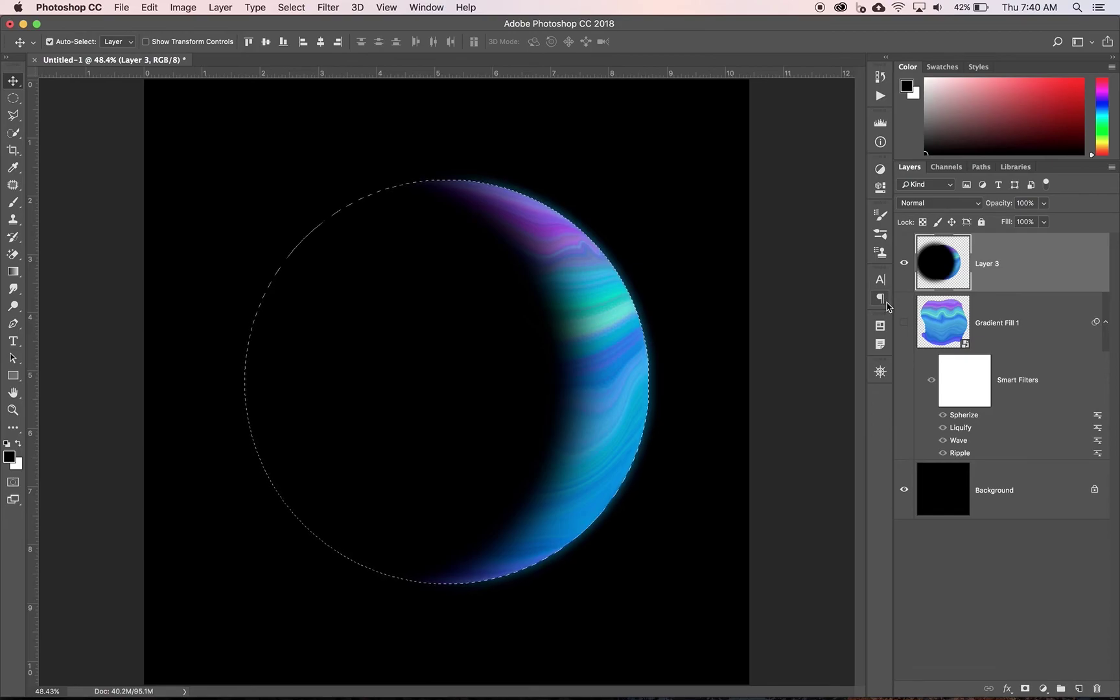
Copy the circular selection of the merged planet to a new layer and hide Layer 3 beneath it.
{"action": "key", "text": "super+j"}
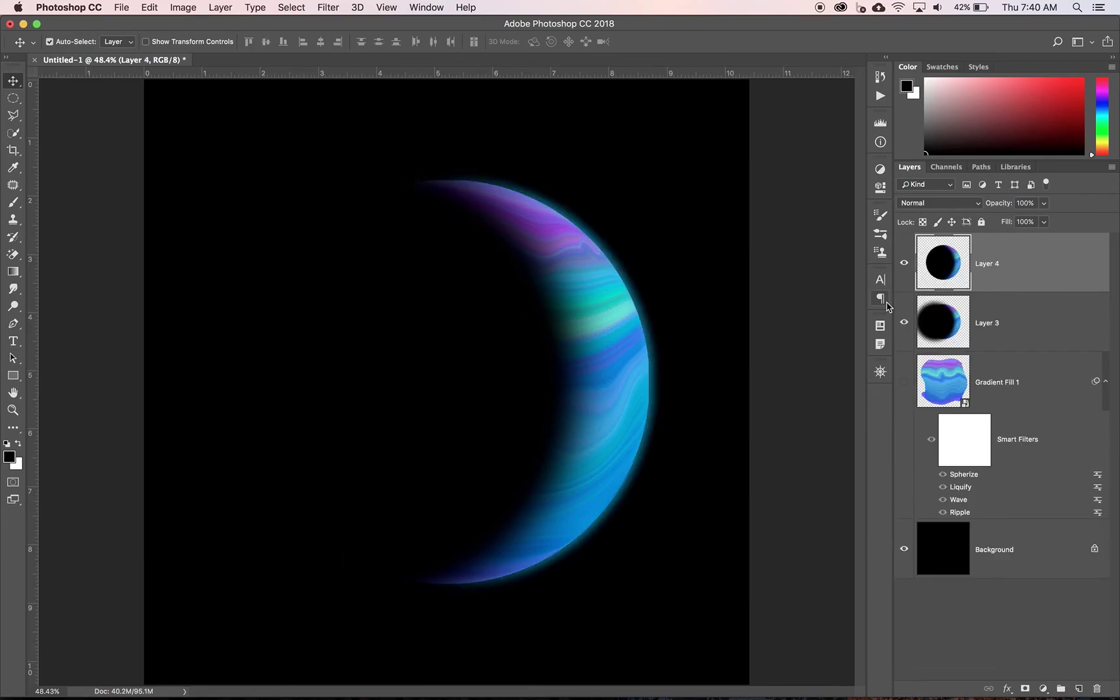
{"action": "left_click", "coordinate": [901, 324]}
{"action": "left_click", "coordinate": [902, 323]}
{"action": "left_click", "coordinate": [903, 324]}
{"action": "left_click", "coordinate": [904, 323]}
{"action": "left_click", "coordinate": [903, 324]}
{"action": "left_click", "coordinate": [904, 324]}
{"action": "left_click", "coordinate": [903, 326]}
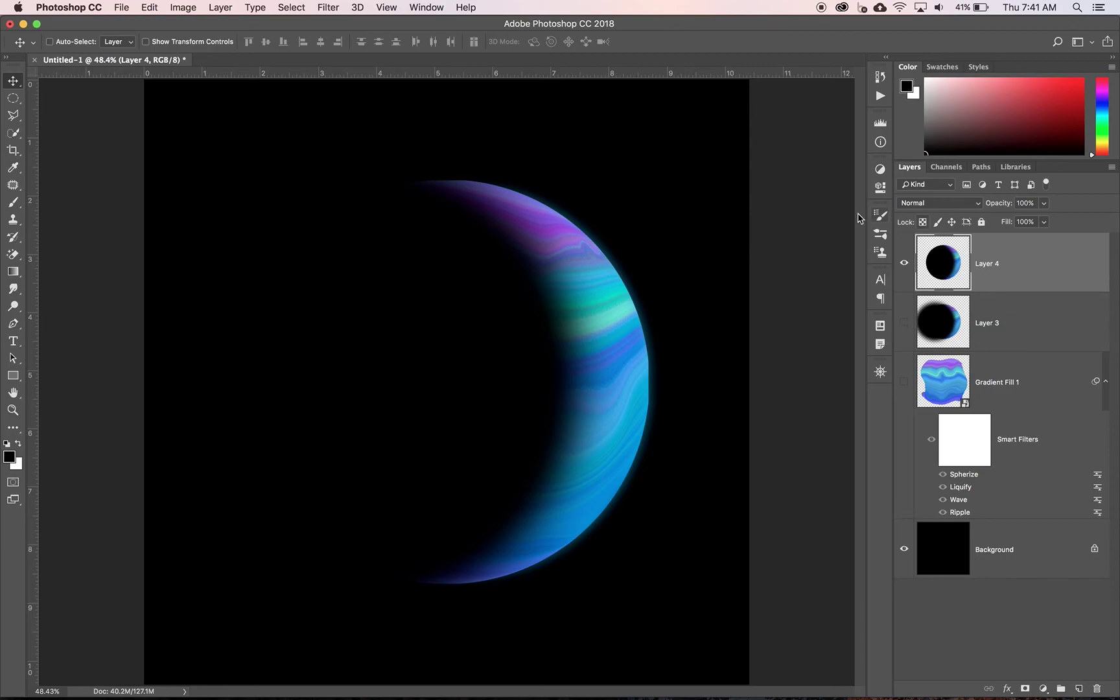
Apply a 105mm Prime Lens Flare at 90% brightness to Layer 4, centred near the lit crescent's upper right edge.
{"action": "left_click", "coordinate": [331, 11]}
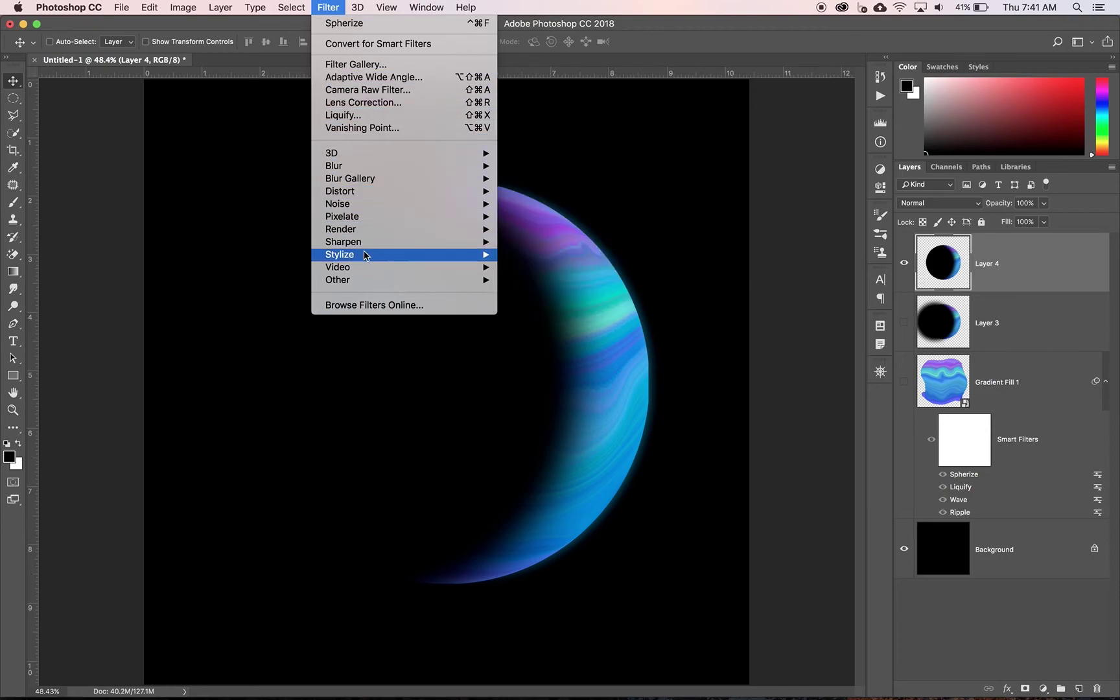
{"action": "mouse_move", "coordinate": [372, 229]}
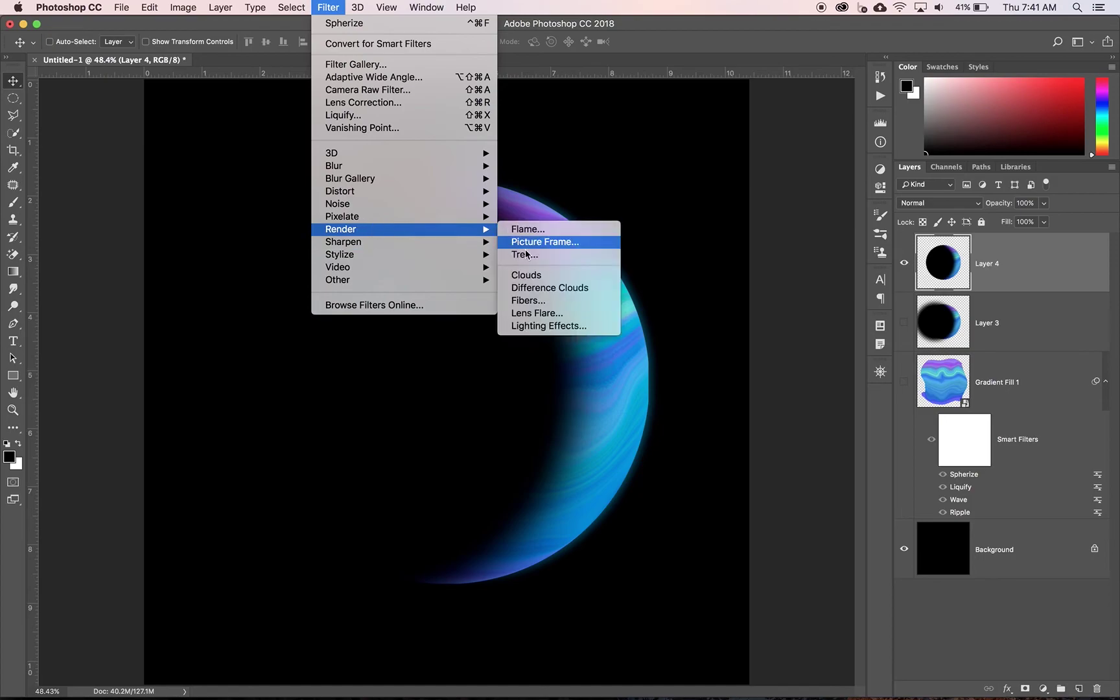
{"action": "left_click", "coordinate": [557, 317]}
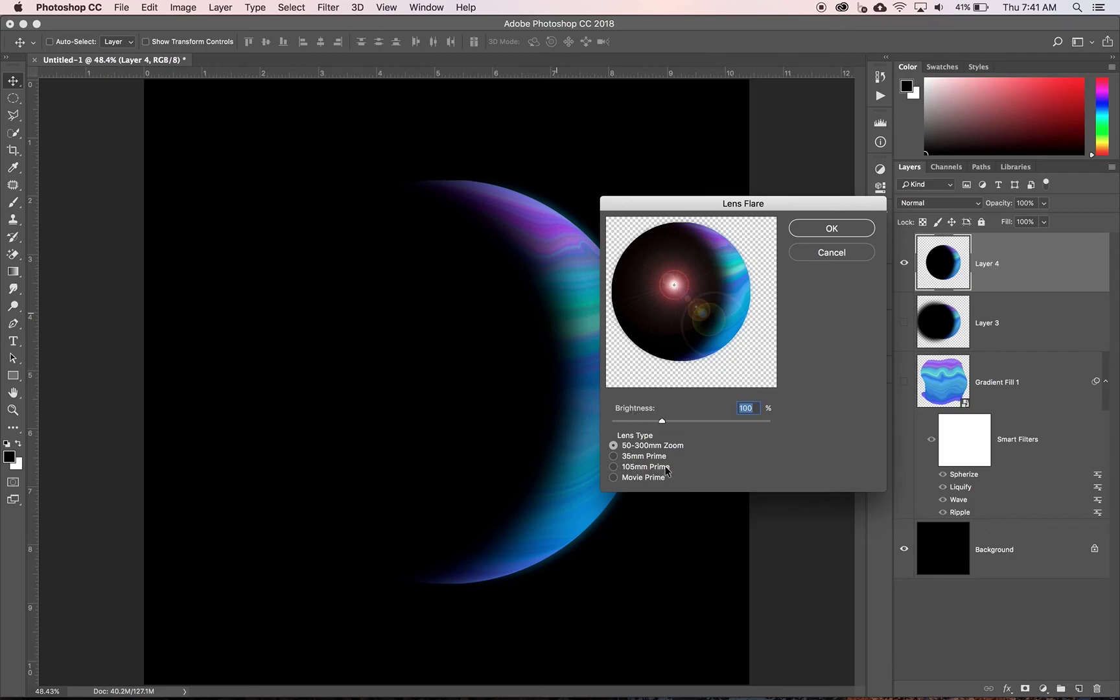
{"action": "left_click", "coordinate": [614, 466]}
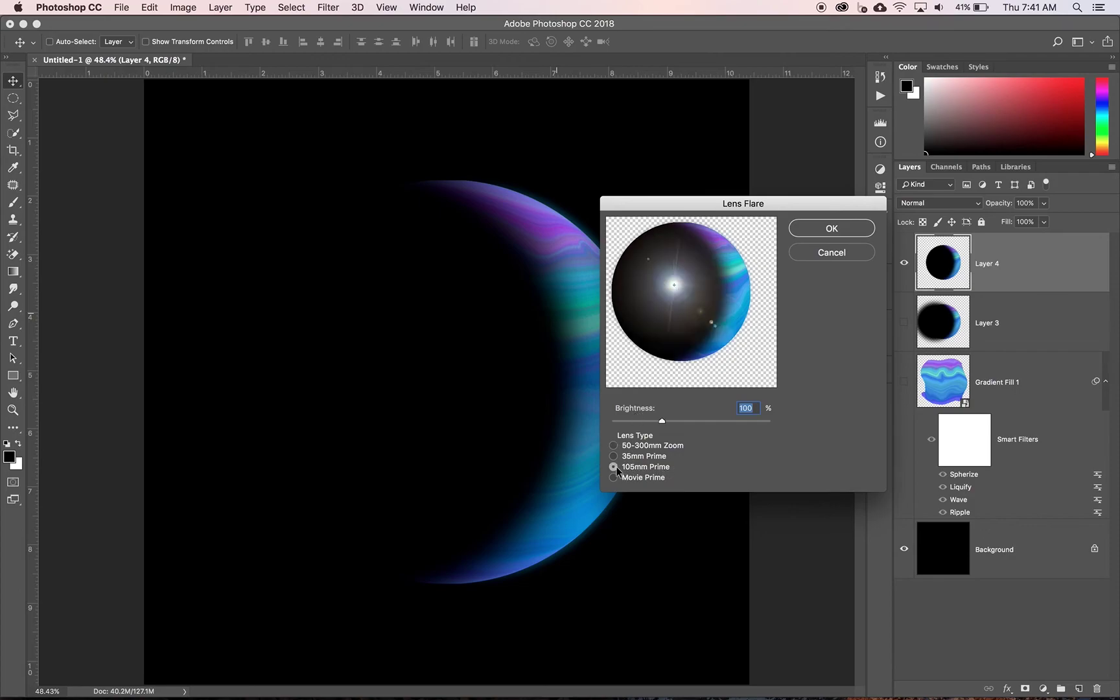
{"action": "left_click_drag", "start_coordinate": [677, 283], "coordinate": [742, 259]}
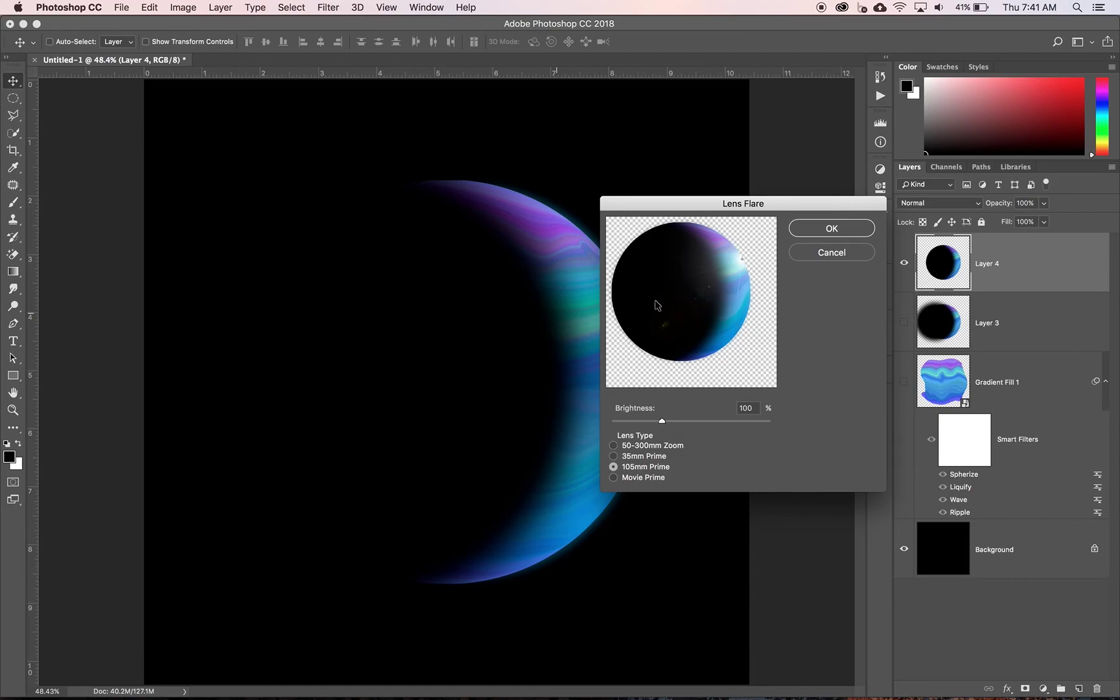
{"action": "mouse_move", "coordinate": [665, 420]}
{"action": "left_mouse_down"}
{"action": "mouse_move", "coordinate": [677, 418]}
{"action": "mouse_move", "coordinate": [658, 419]}
{"action": "left_mouse_up"}
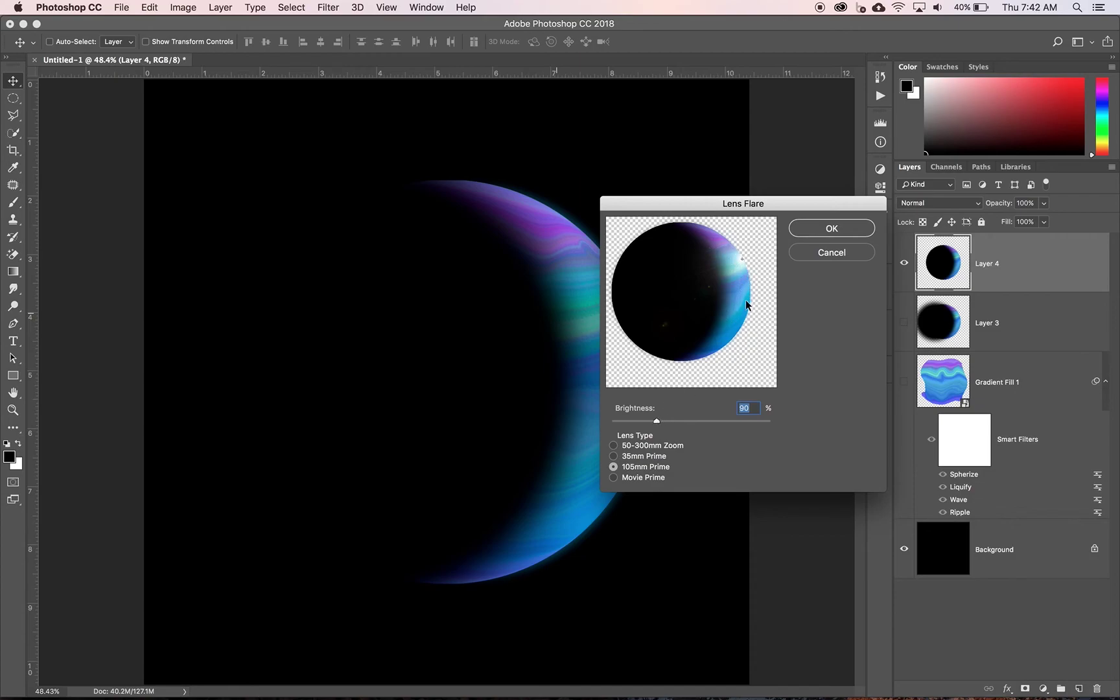
{"action": "left_click", "coordinate": [829, 228]}
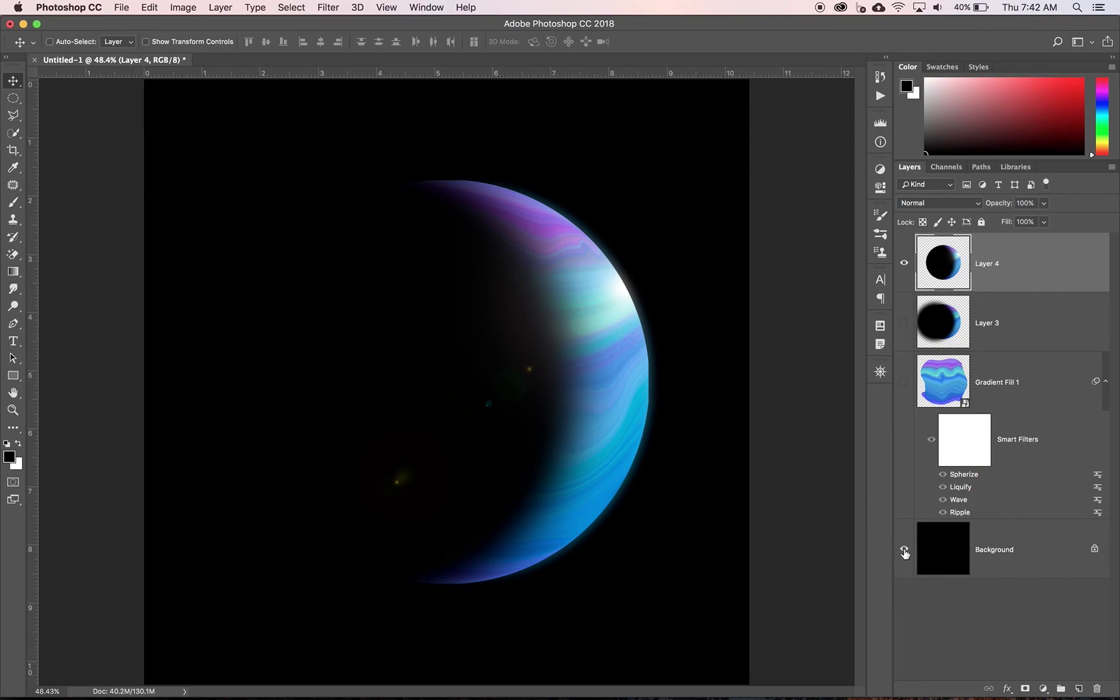
Rename Layer 4 as Gaseous Planet.
{"action": "double_click", "coordinate": [987, 264]}
{"action": "type", "text": "Gaseous Planet"}
{"action": "key", "text": "Return"}
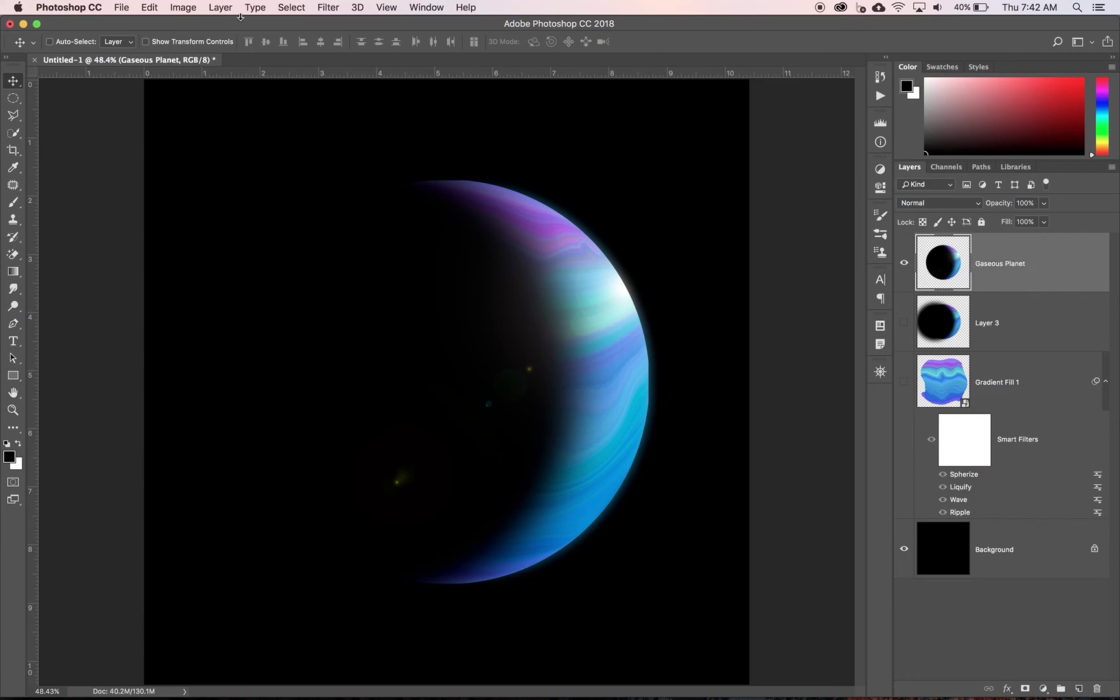
Save the document as gaseousPlanet.psd in the Spacescape folder in Photoshop format.
{"action": "left_click", "coordinate": [120, 6]}
{"action": "left_click", "coordinate": [174, 147]}
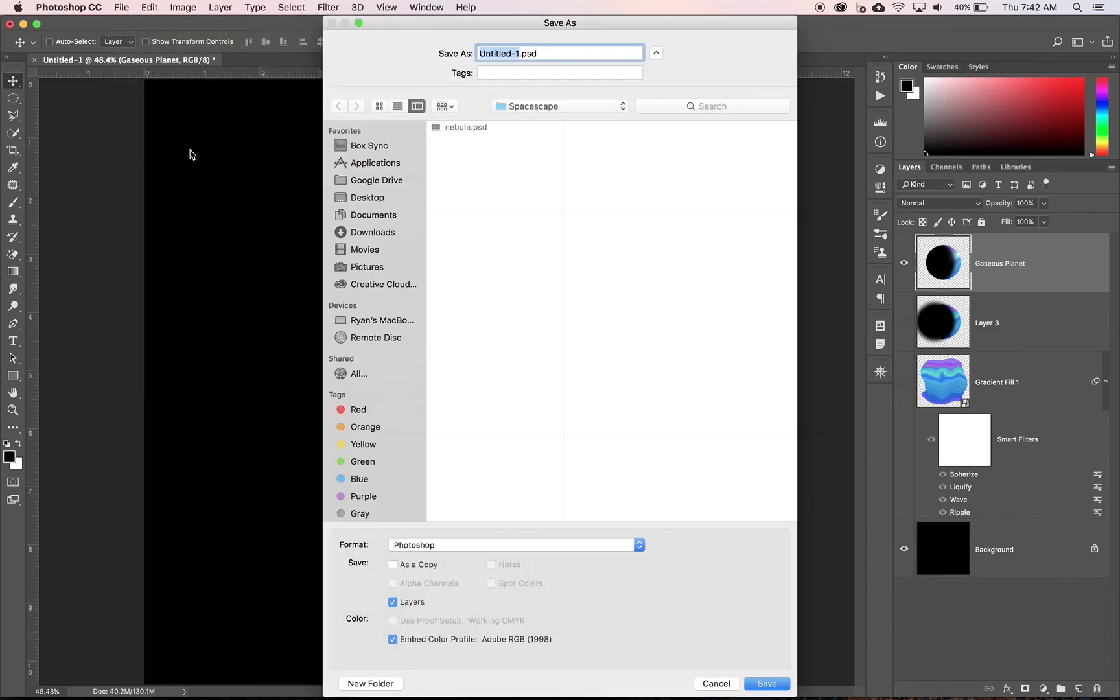
{"action": "type", "text": "gaseousPlanet"}
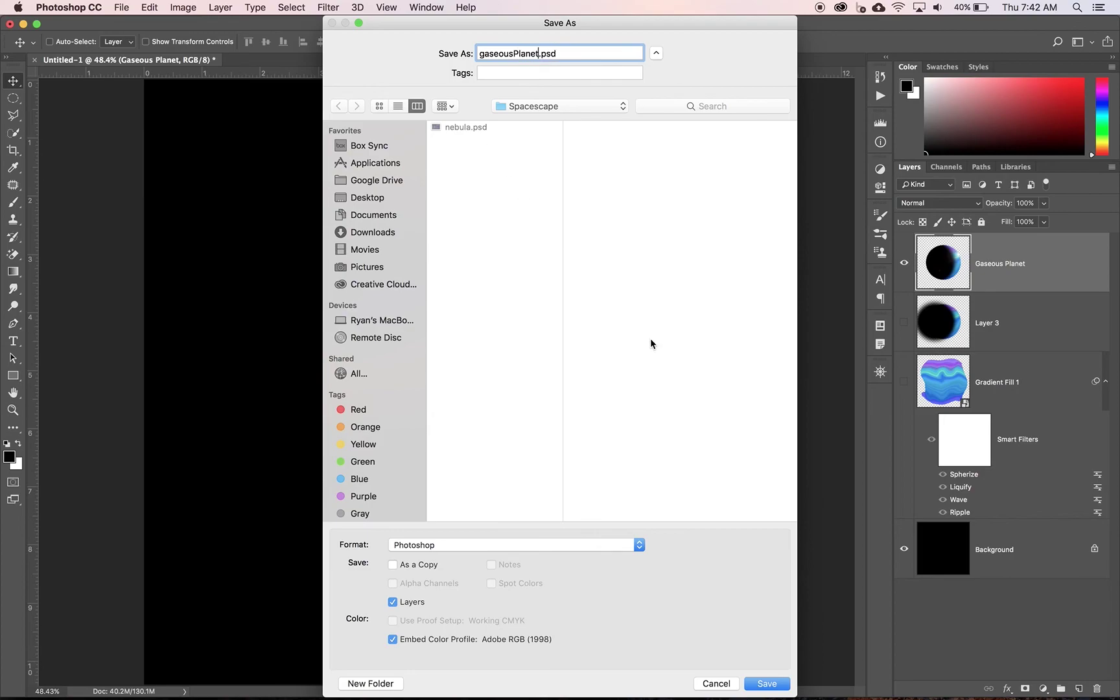
{"action": "left_click", "coordinate": [765, 682]}
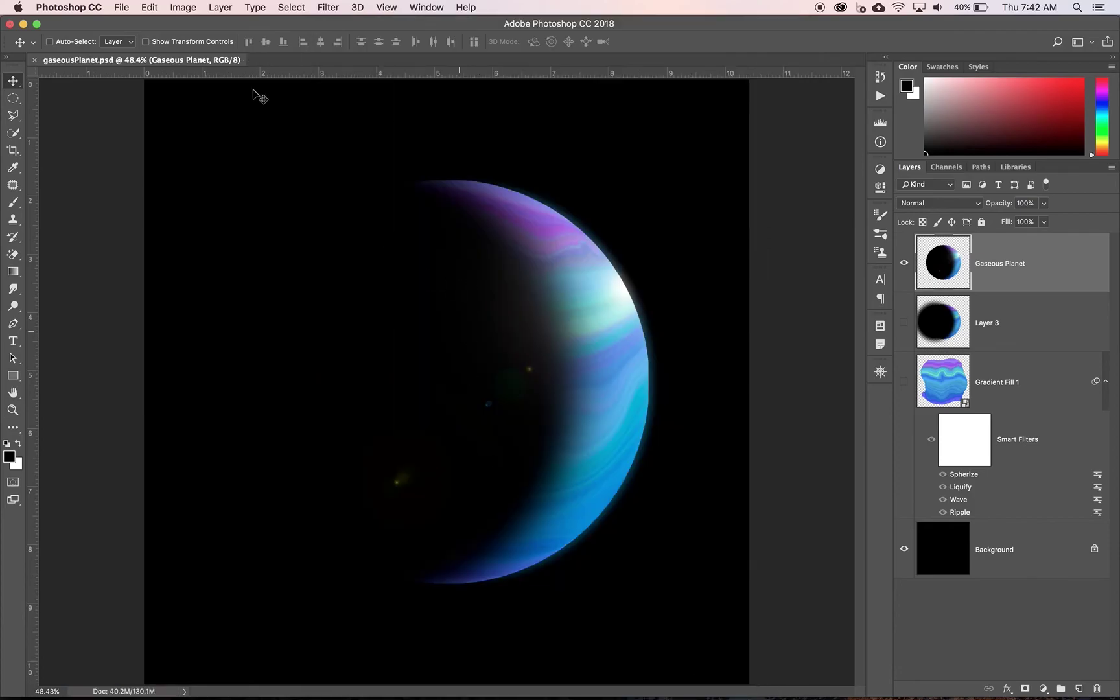
Open the recent file nebula.psd.
{"action": "left_click", "coordinate": [124, 10]}
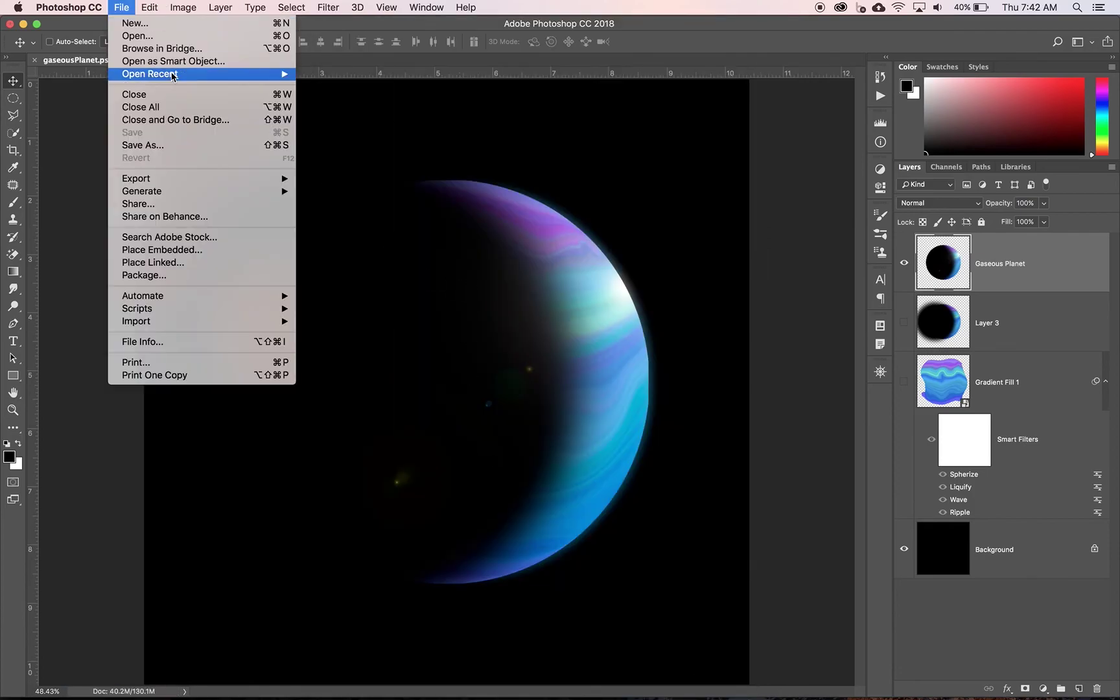
{"action": "mouse_move", "coordinate": [171, 75]}
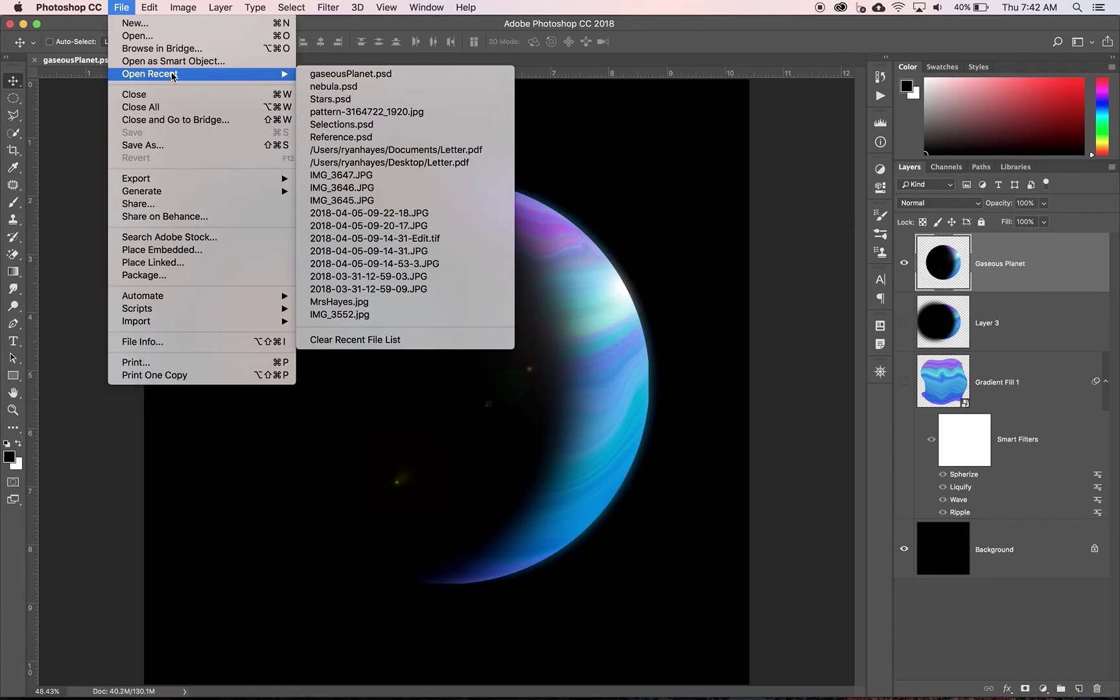
{"action": "left_click", "coordinate": [334, 86]}
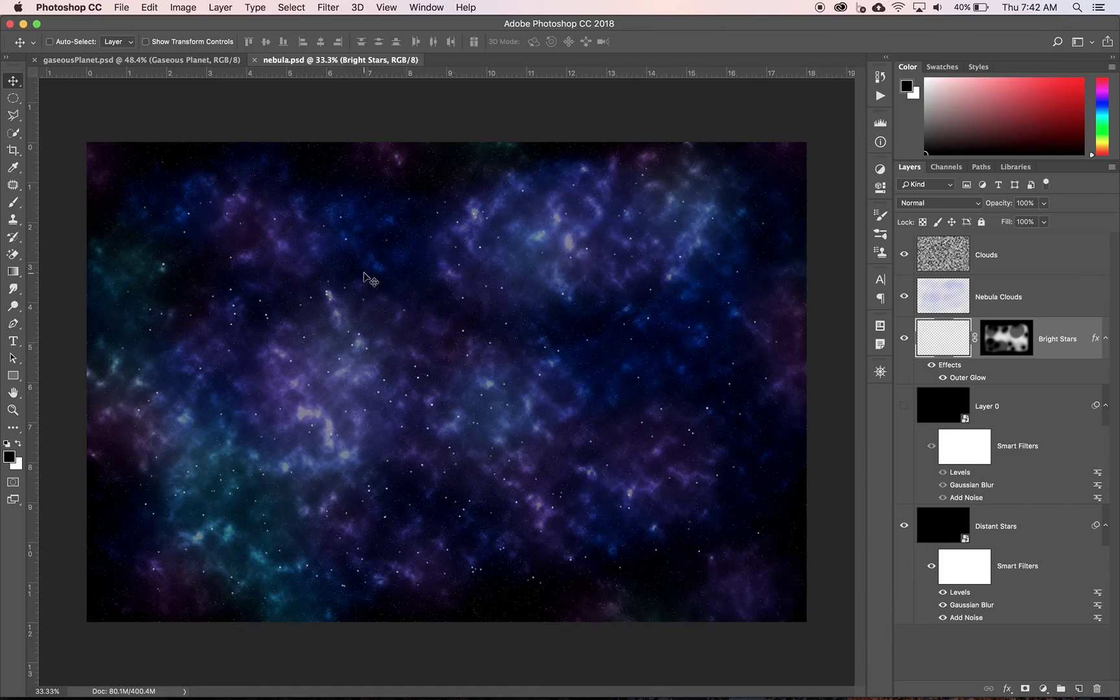
Group all the nebula document's layers, from Clouds down to Distant Stars.
{"action": "left_click", "coordinate": [1014, 248]}
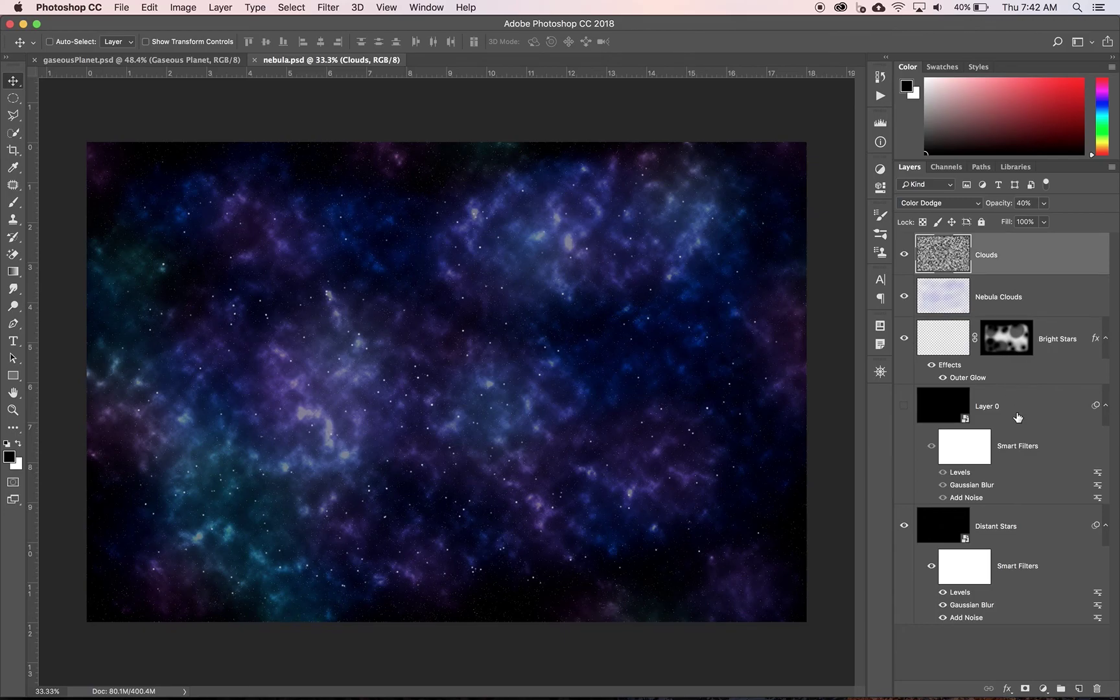
{"action": "left_click", "coordinate": [1023, 538], "text": "shift"}
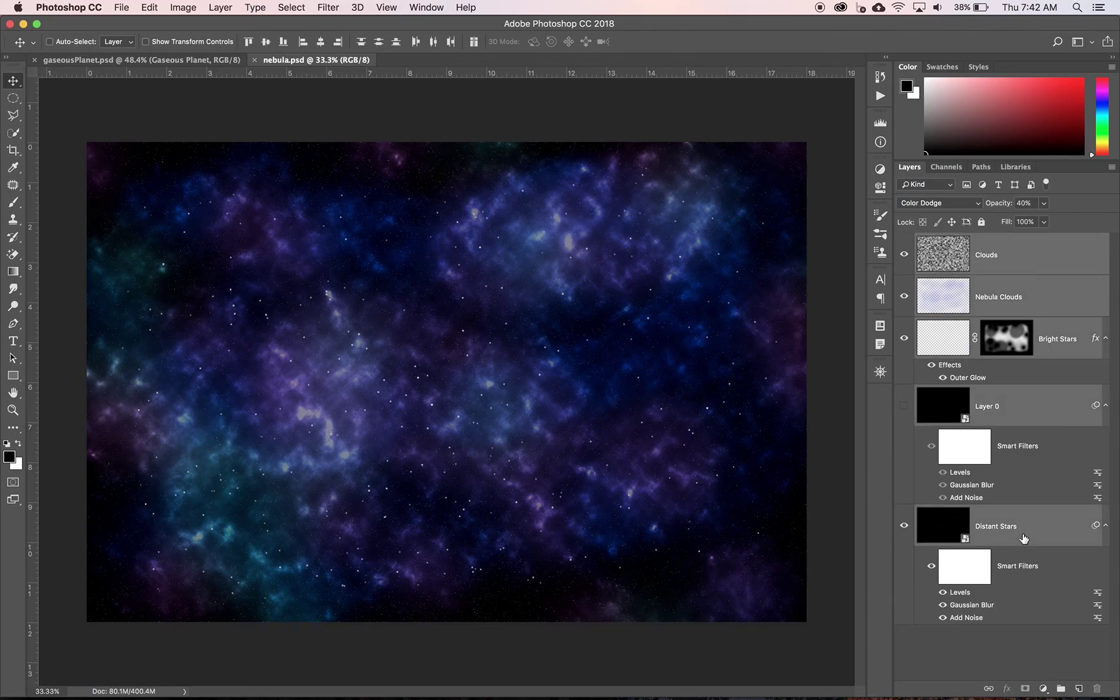
{"action": "left_click", "coordinate": [1019, 264]}
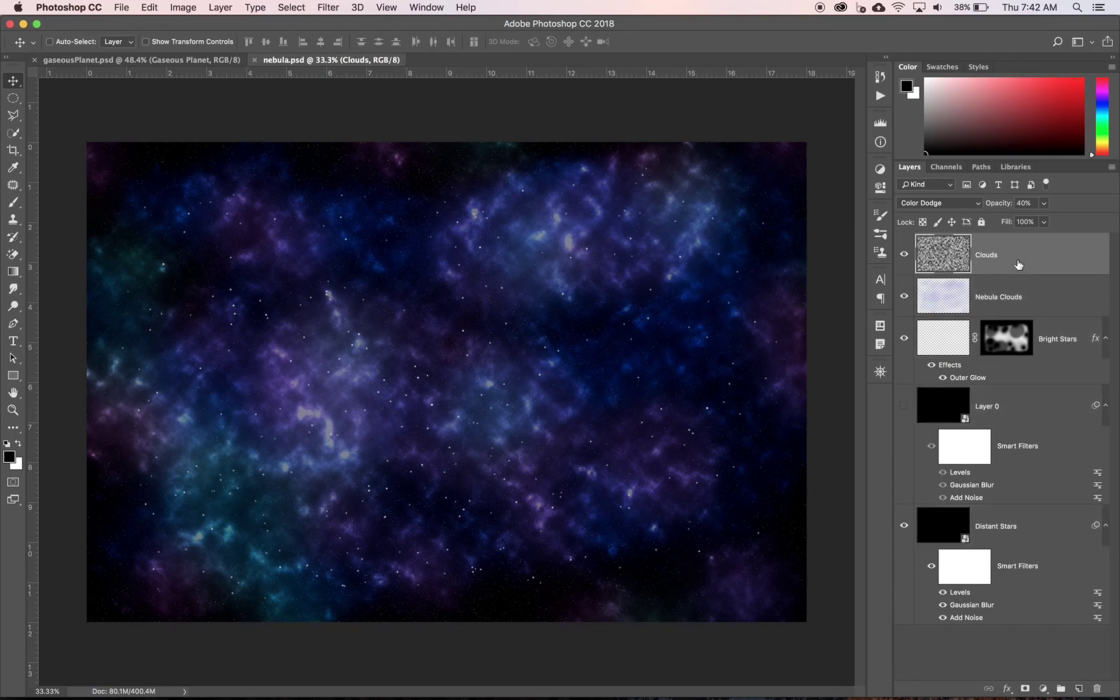
{"action": "left_click", "coordinate": [1027, 531], "text": "shift"}
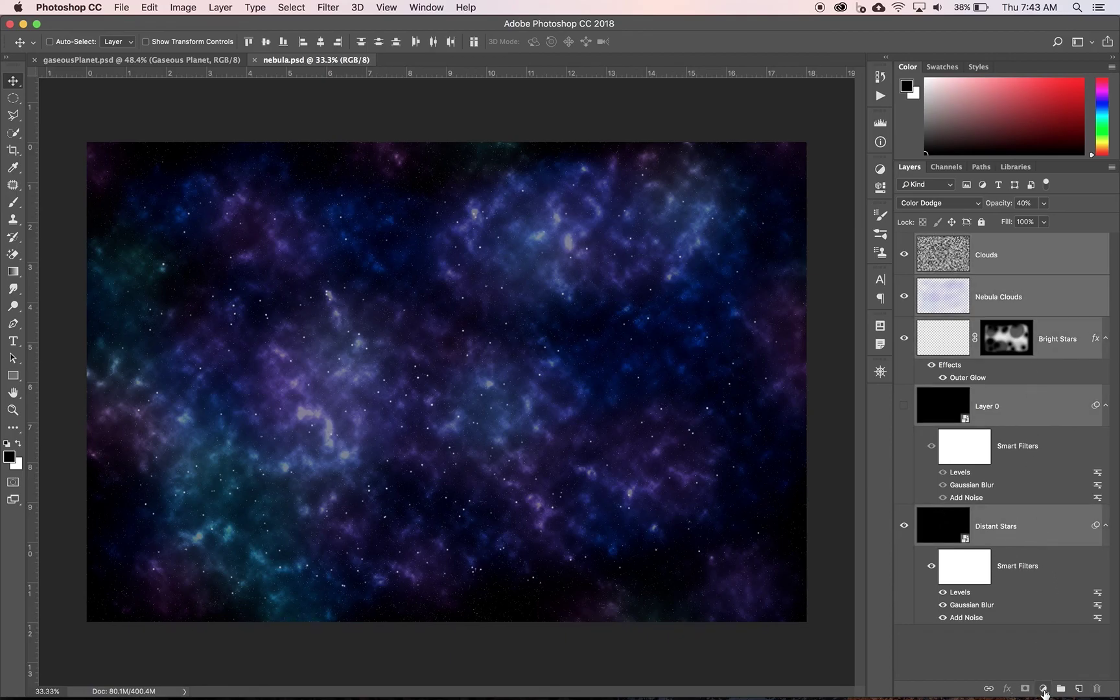
{"action": "key", "text": "super"}
{"action": "key", "text": "super+g"}
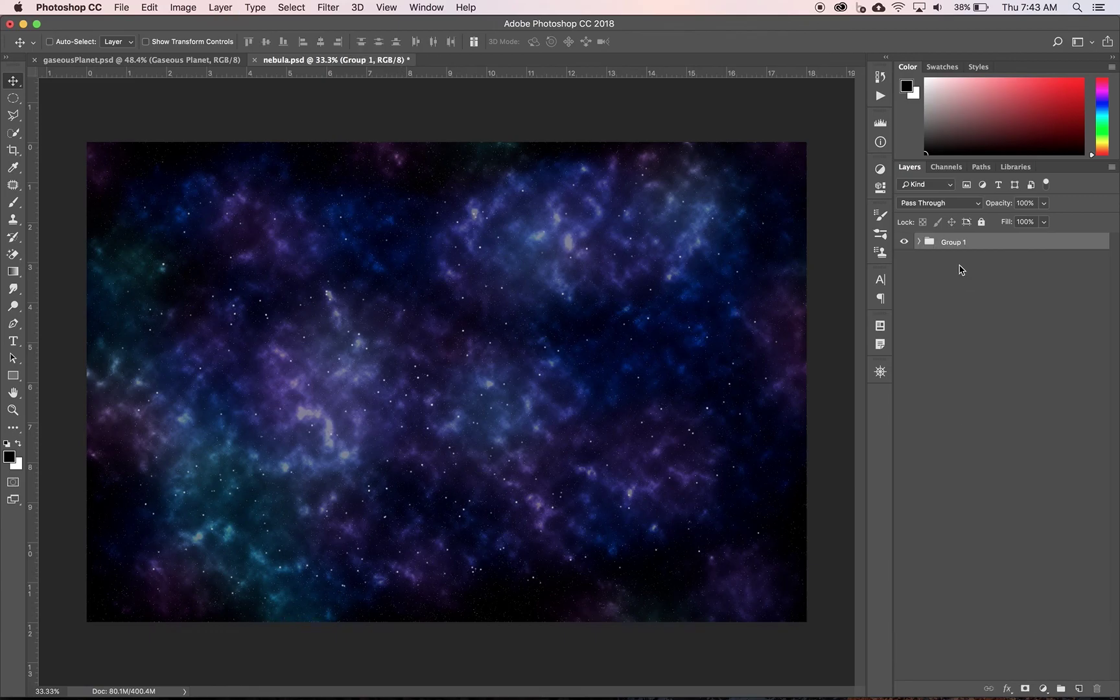
Rename the new layer group as Nedula and Stars.
{"action": "double_click", "coordinate": [954, 243]}
{"action": "type", "text": "Nedula and Stars"}
{"action": "key", "text": "Return"}
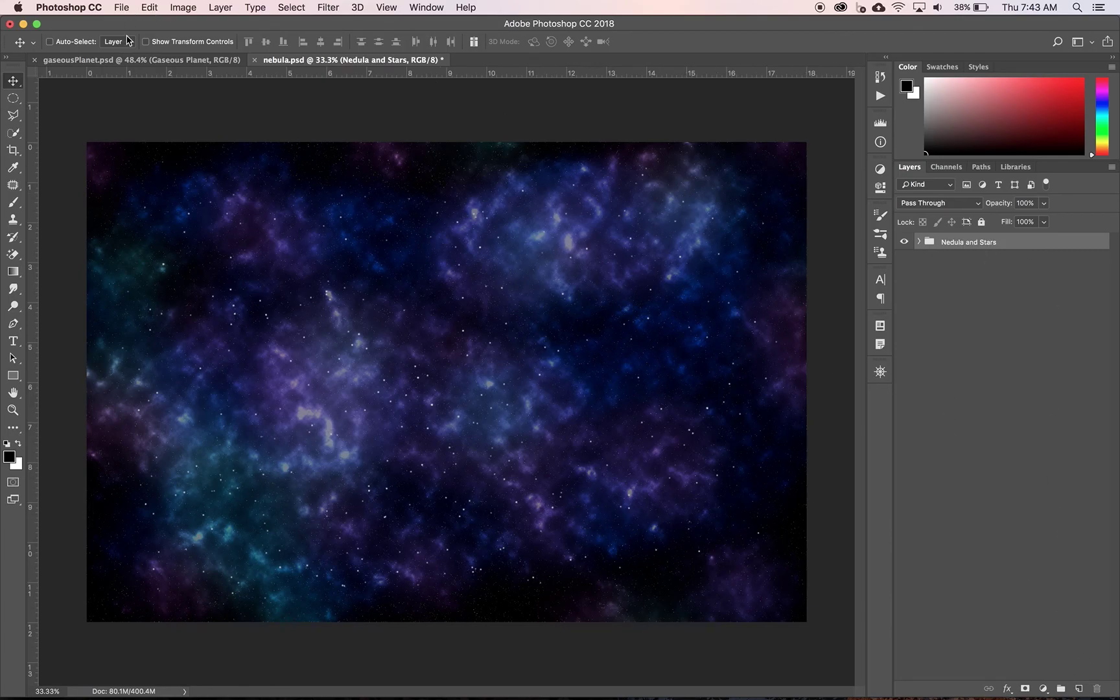
Duplicate the Gaseous Planet layer from gaseousPlanet.psd into the nebula.psd document, keeping its layer name.
{"action": "left_click", "coordinate": [119, 63]}
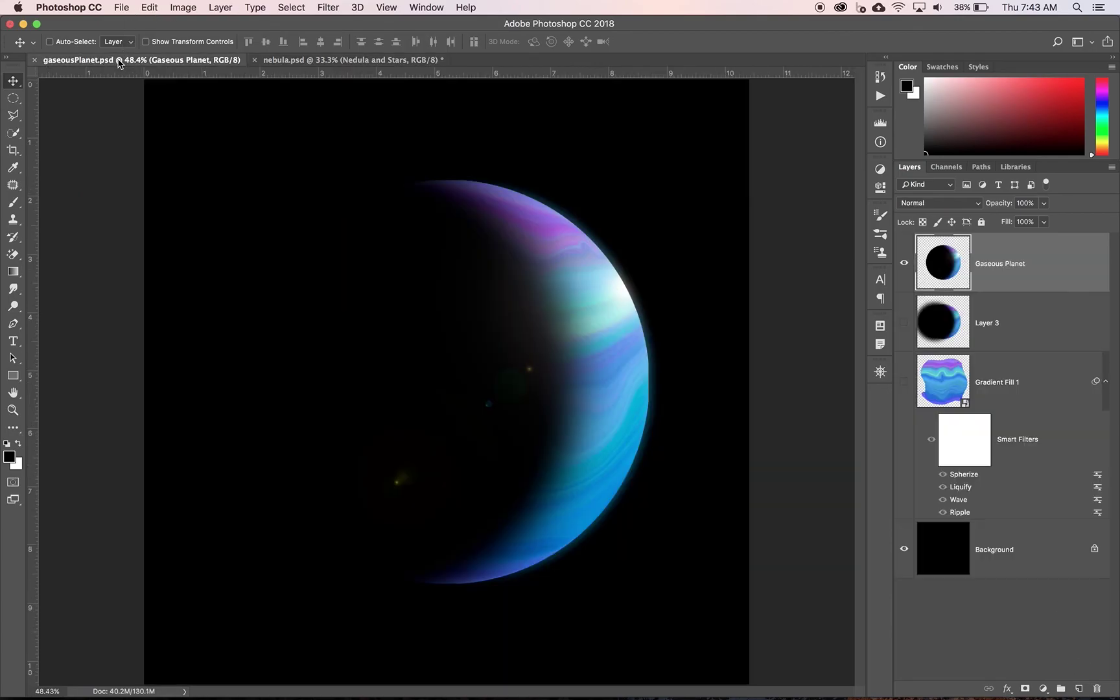
{"action": "right_click", "coordinate": [1061, 267]}
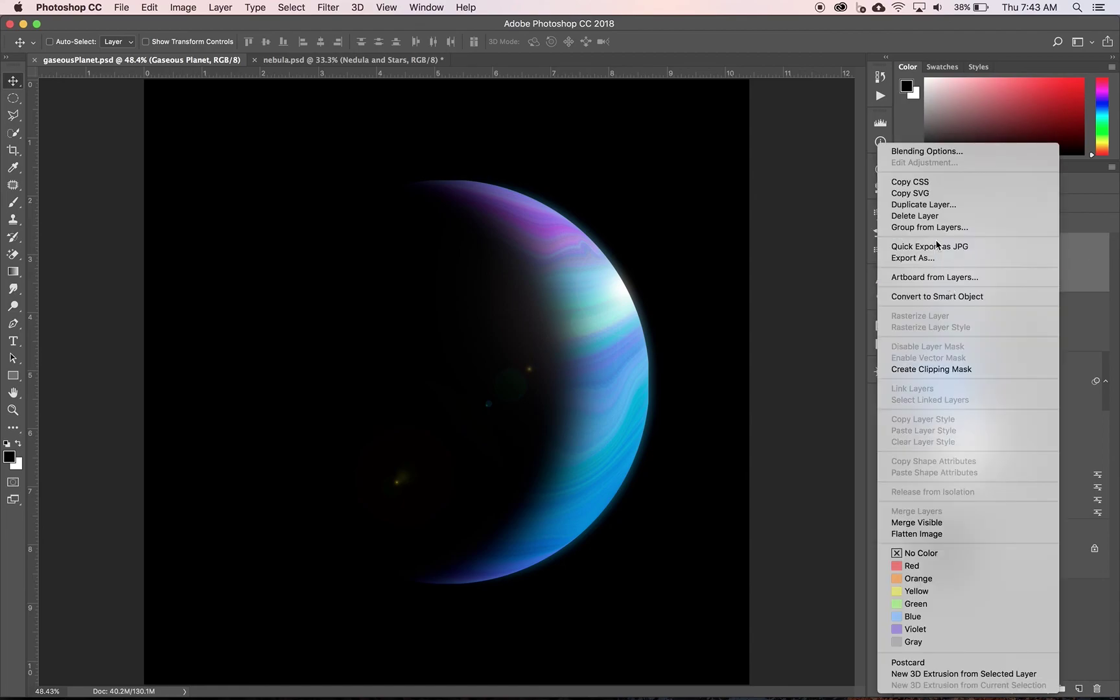
{"action": "left_click", "coordinate": [927, 206]}
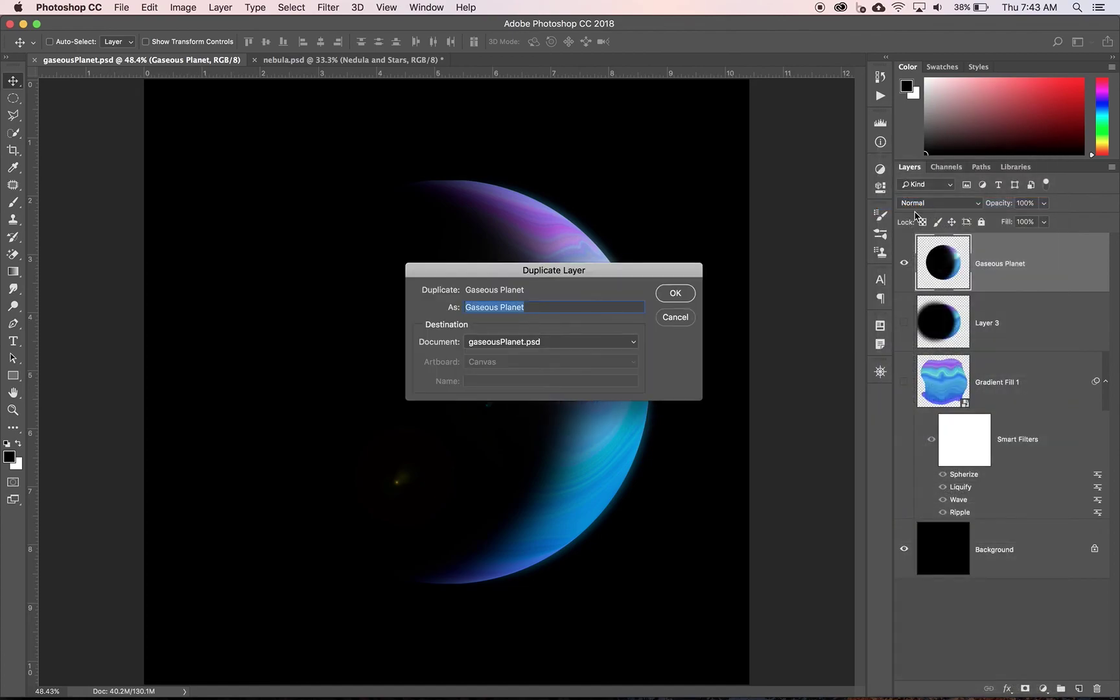
{"action": "left_click", "coordinate": [572, 344]}
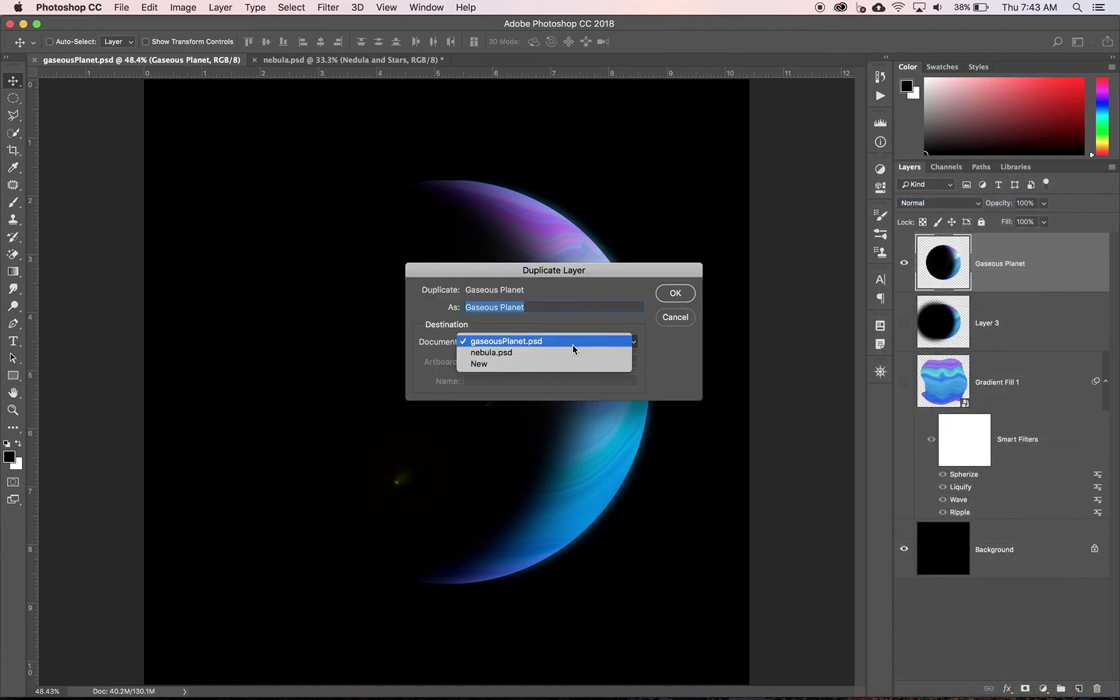
{"action": "left_click", "coordinate": [540, 355]}
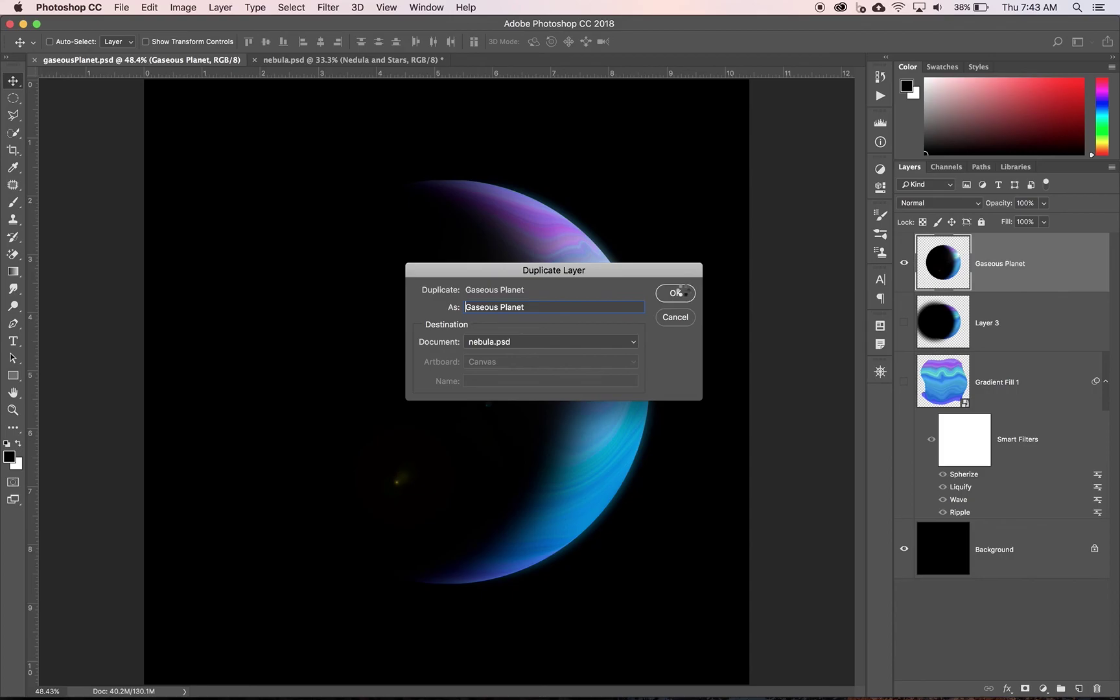
{"action": "key", "text": "Return"}
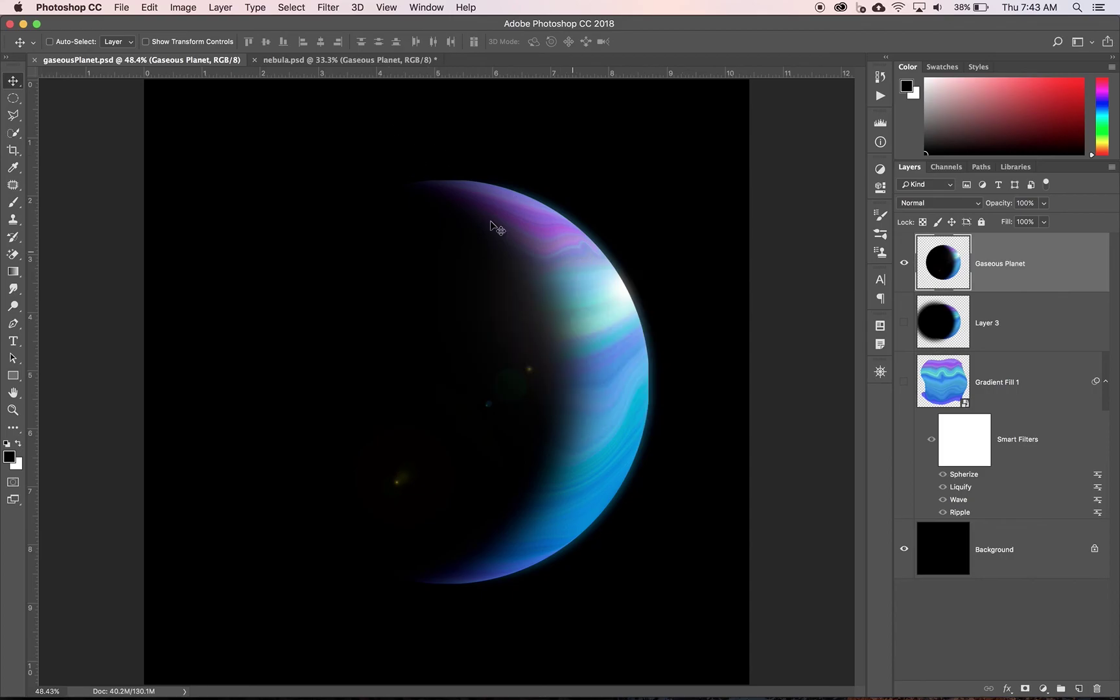
Convert the Gaseous Planet layer in nebula.psd to a smart object.
{"action": "left_click", "coordinate": [338, 63]}
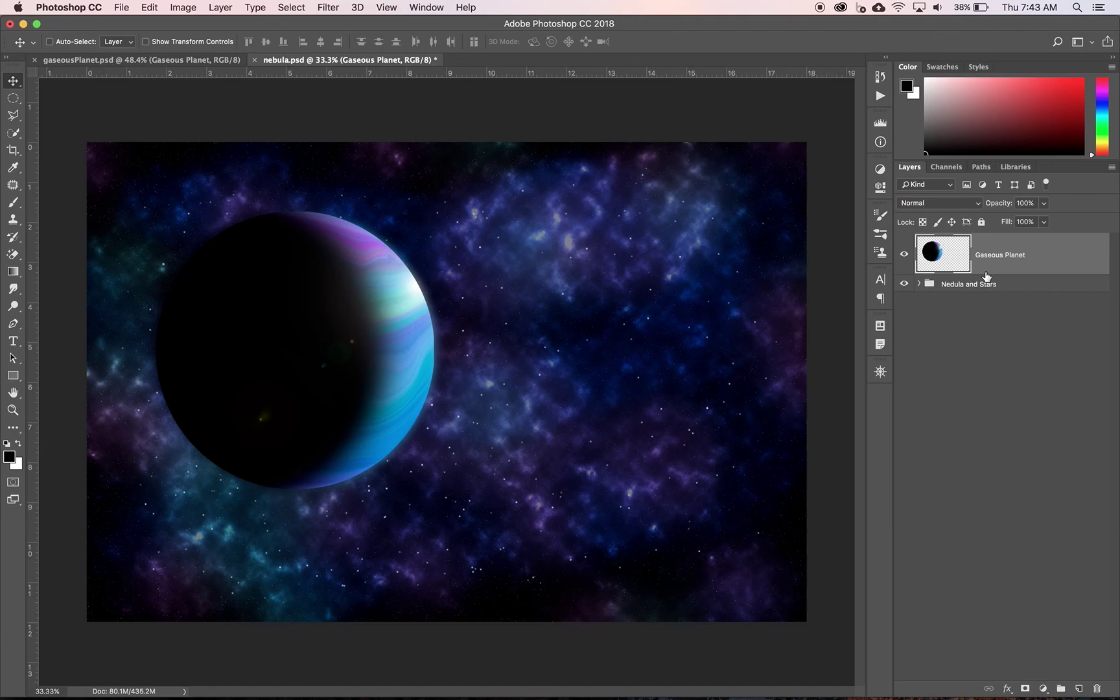
{"action": "right_click", "coordinate": [1026, 258]}
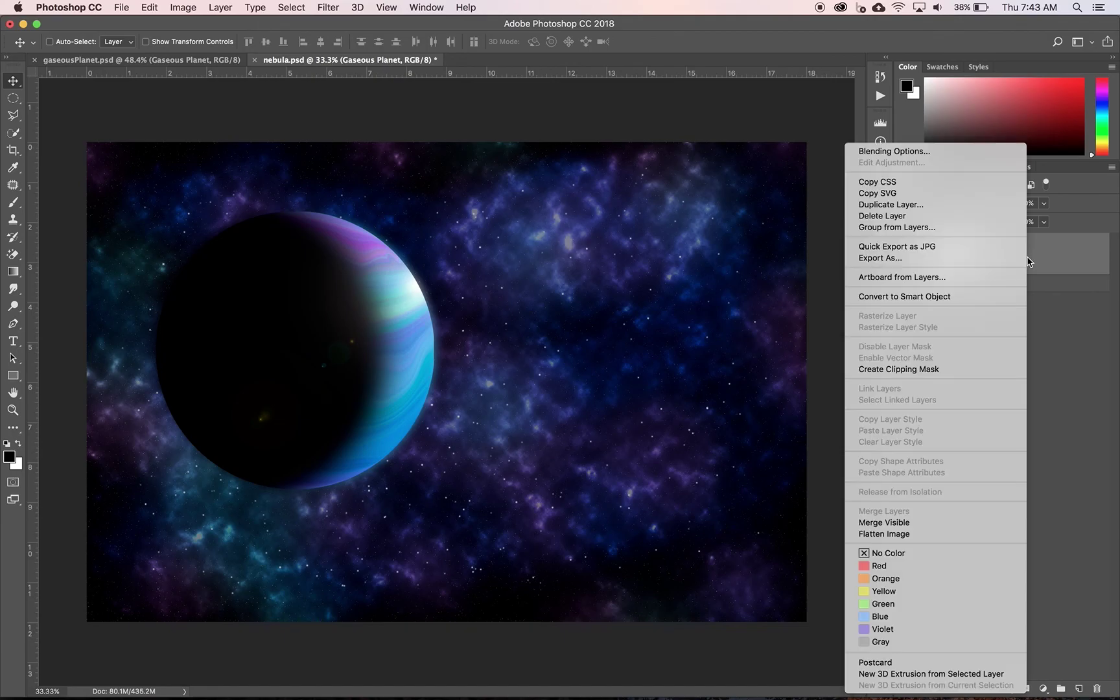
{"action": "left_click", "coordinate": [905, 296]}
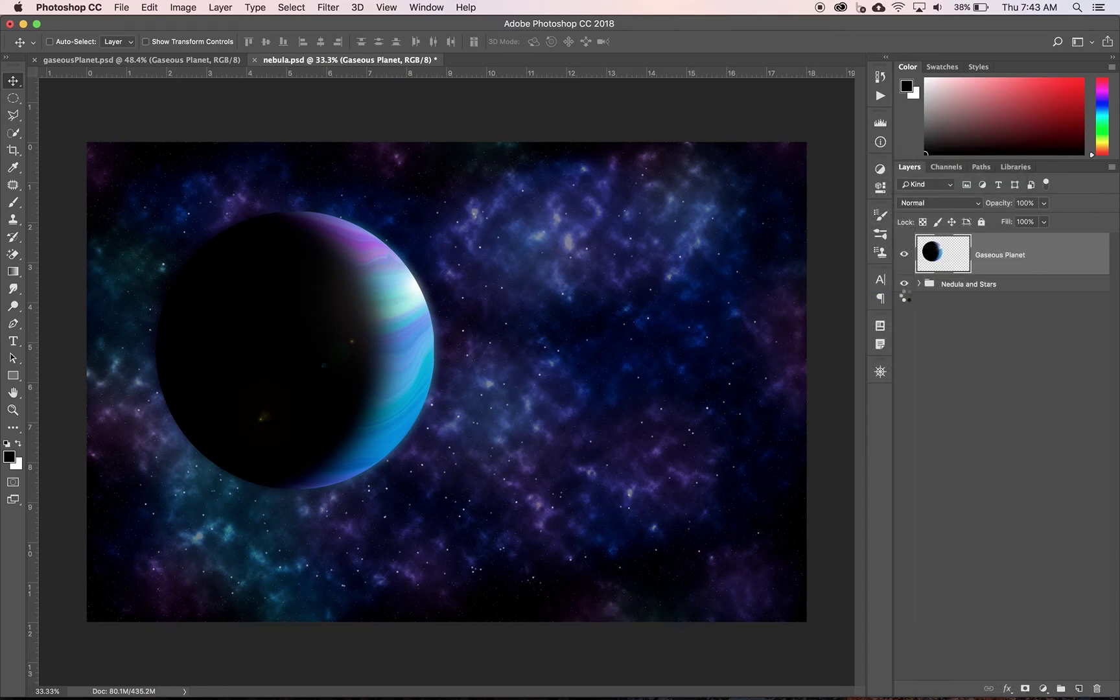